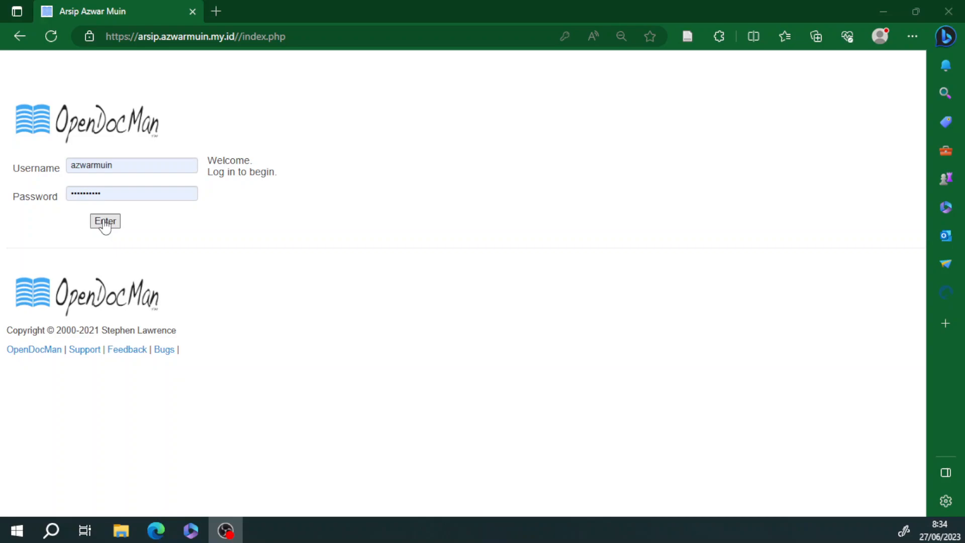
Step: Sign in to OpenDocMan as the administrator with the entered credentials
left_click(105, 223)
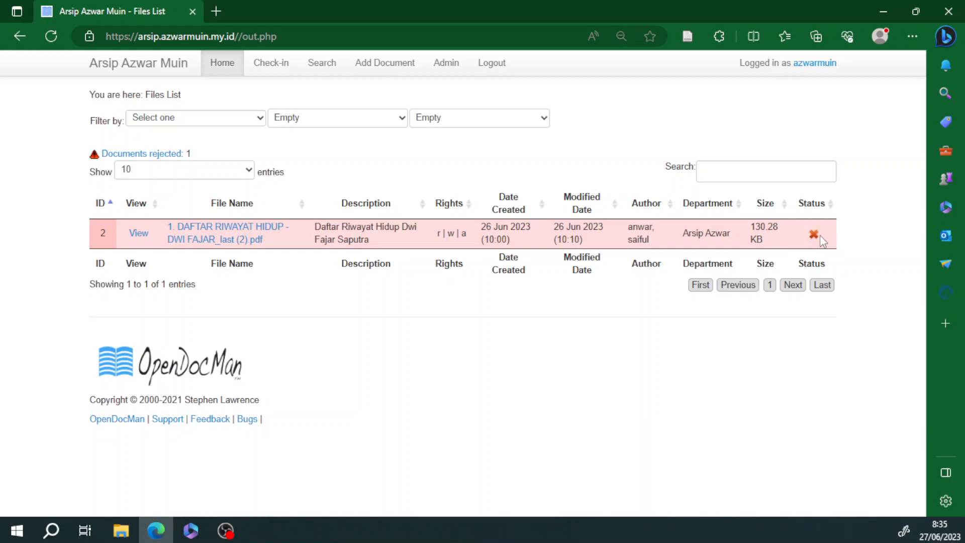
left_click(150, 154)
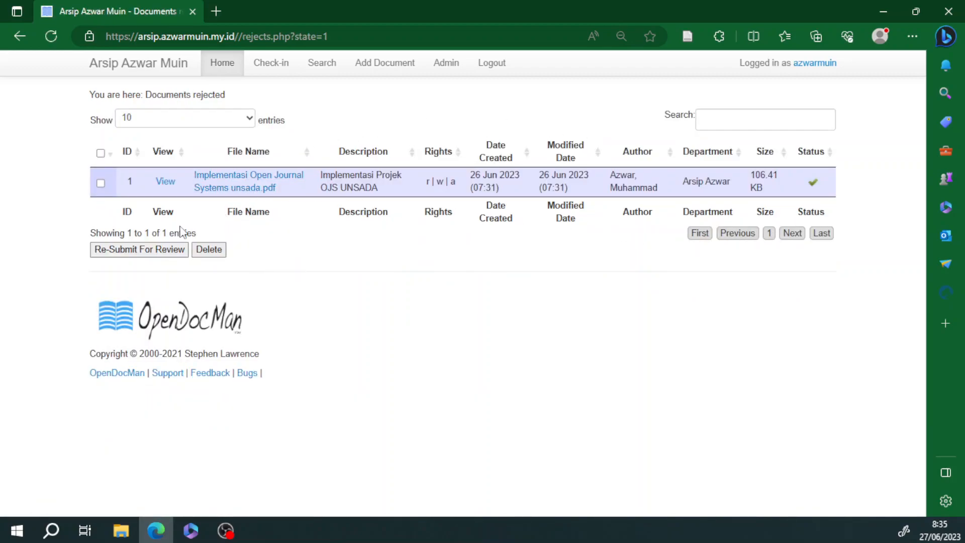
left_click(170, 66)
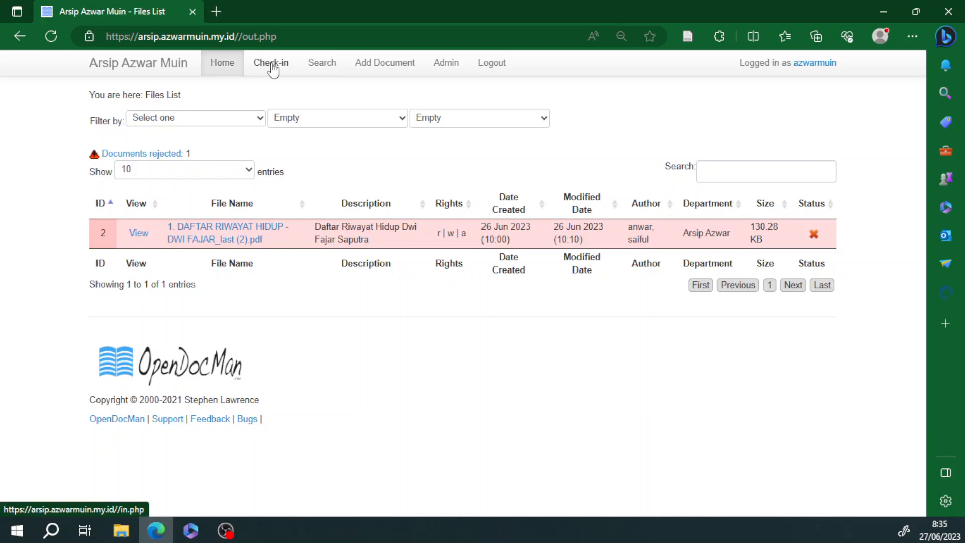
Step: Pass through the Check-in, Search and Add Document pages, ending on the Admin page
left_click(271, 63)
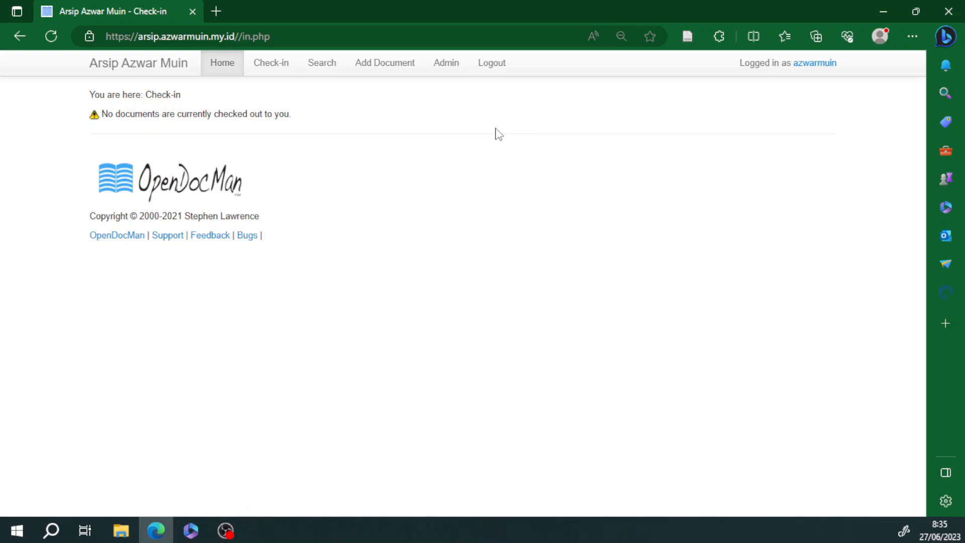
left_click(322, 64)
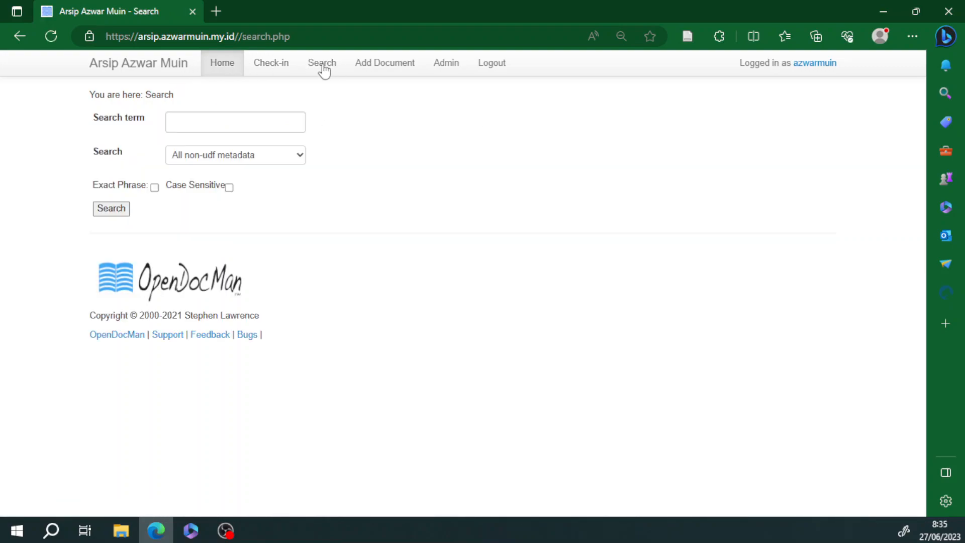
left_click(389, 70)
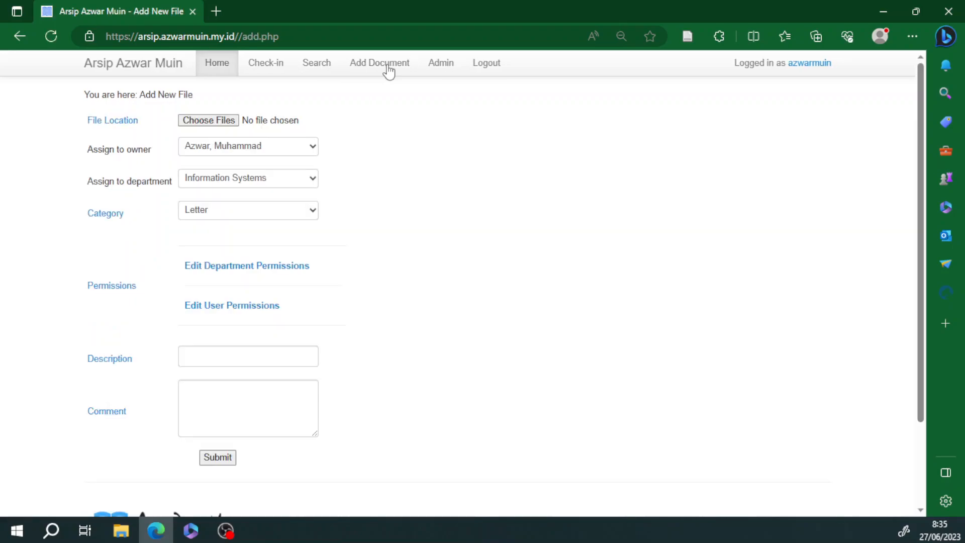
left_click(444, 69)
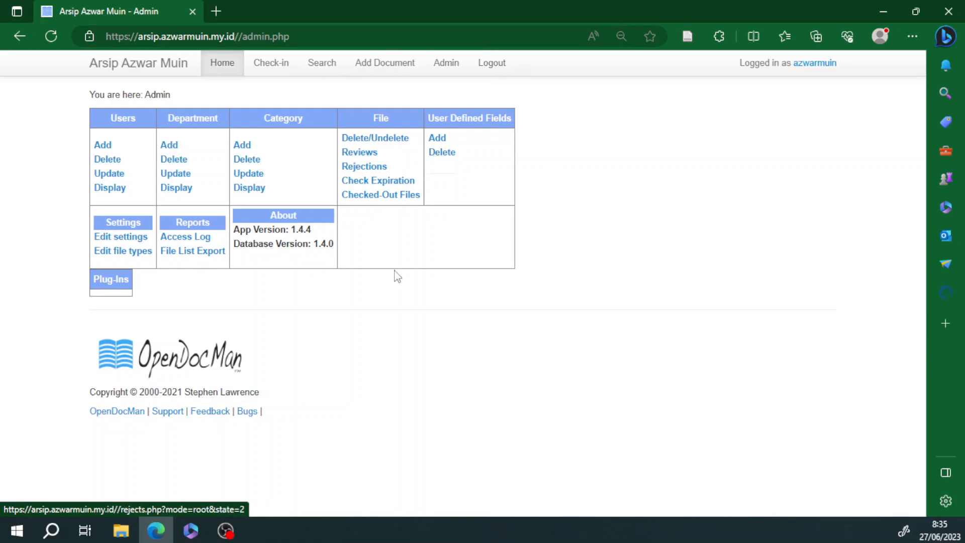
left_click(136, 72)
left_click(454, 71)
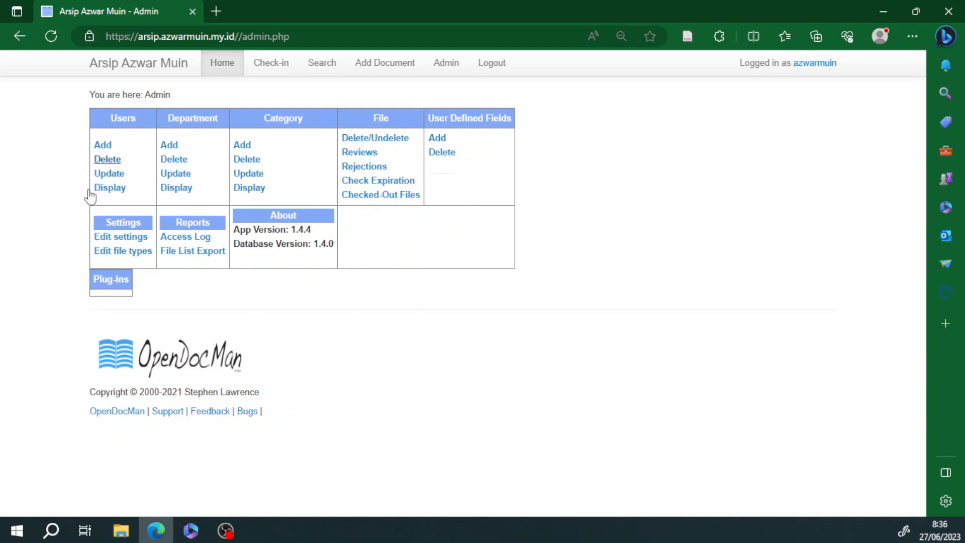
Step: Open Edit settings and review the site title, leaving it unchanged
left_click(121, 236)
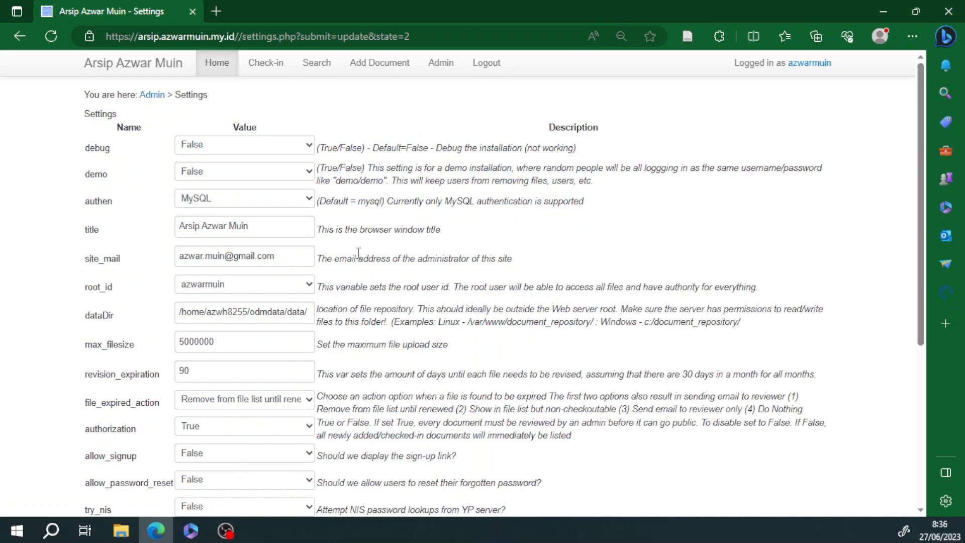
scroll(128, 201, "down", 5)
scroll(123, 221, "up", 5)
left_click(270, 224)
left_click(517, 235)
left_click(274, 227)
left_click(493, 233)
Step: Inspect the dataDir path and leave max_filesize at 5000000
scroll(255, 265, "down", 1)
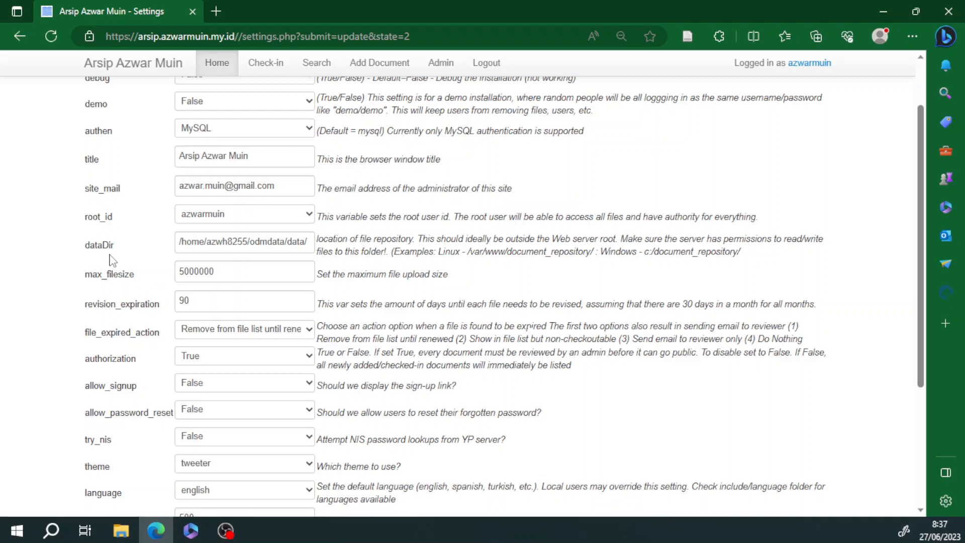
left_click(308, 243)
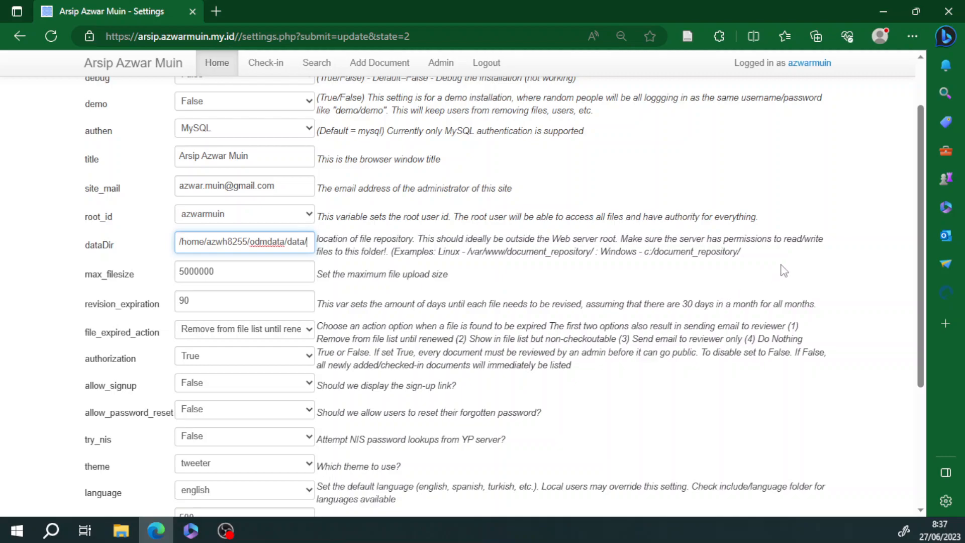
left_click(229, 270)
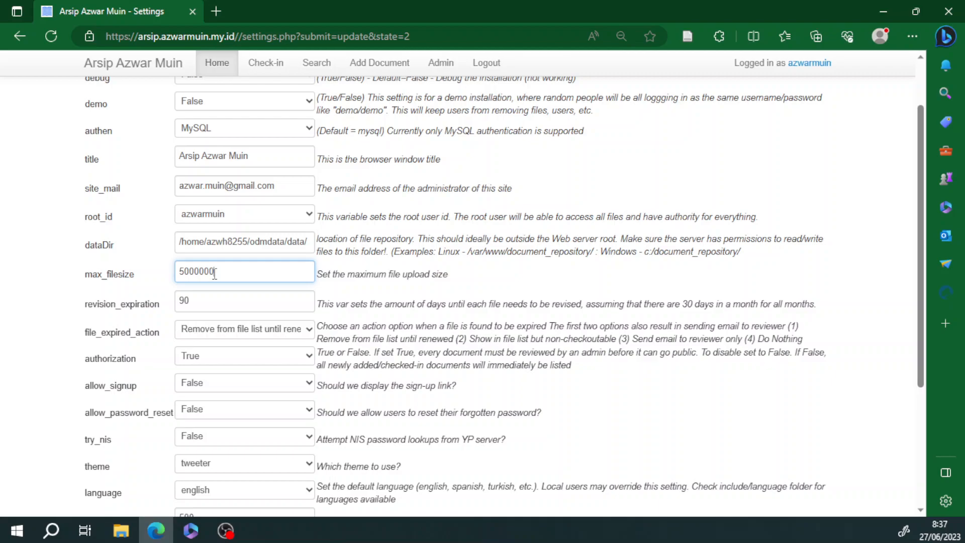
left_click(184, 269)
left_click(500, 274)
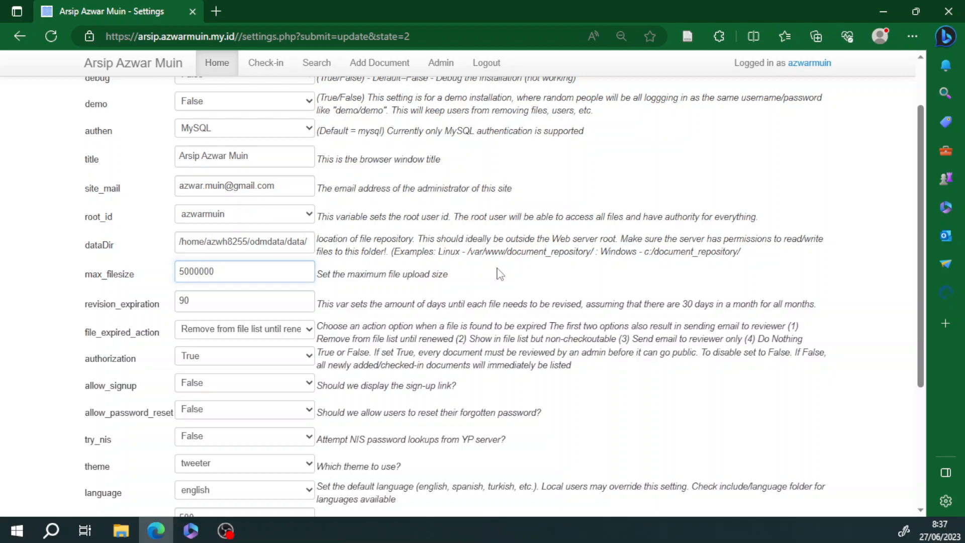
scroll(407, 302, "down", 1)
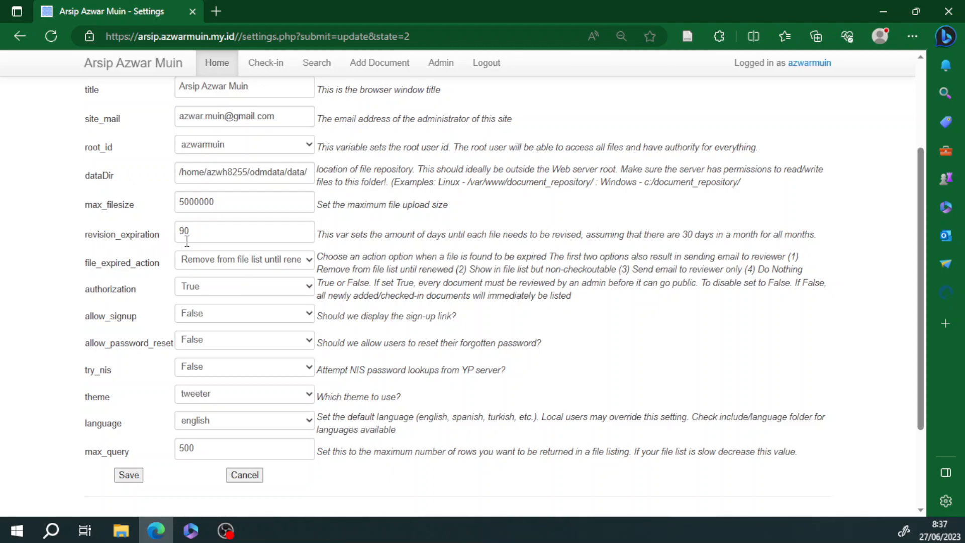
left_click(209, 227)
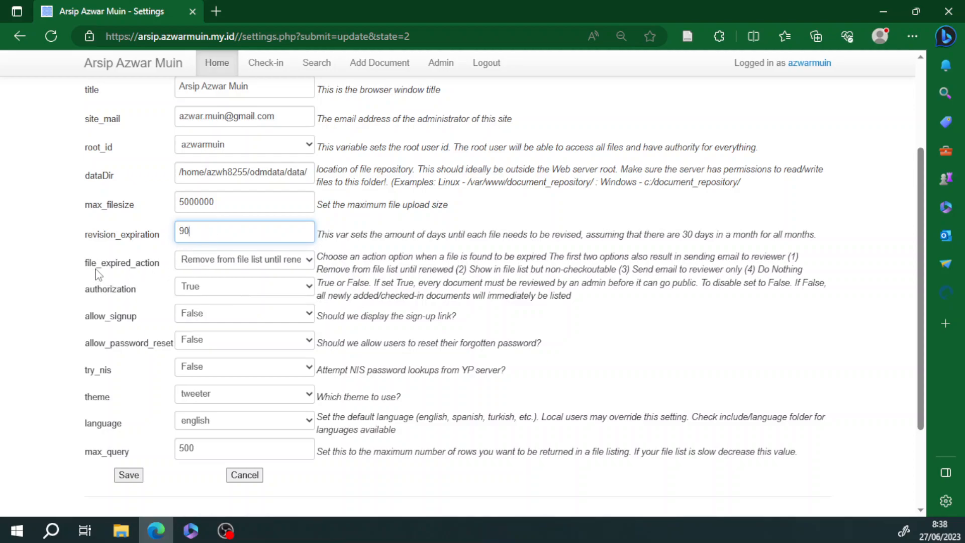
left_click(236, 267)
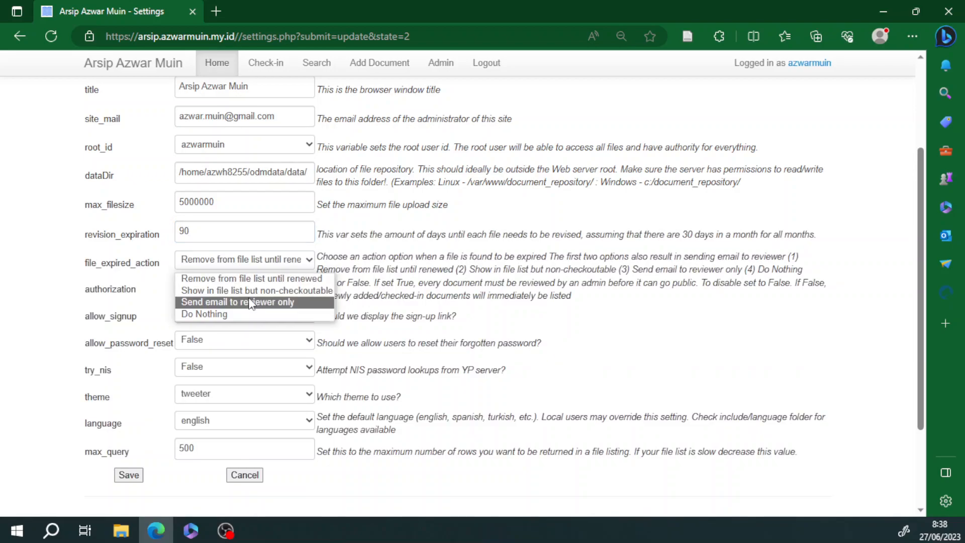
left_click(250, 263)
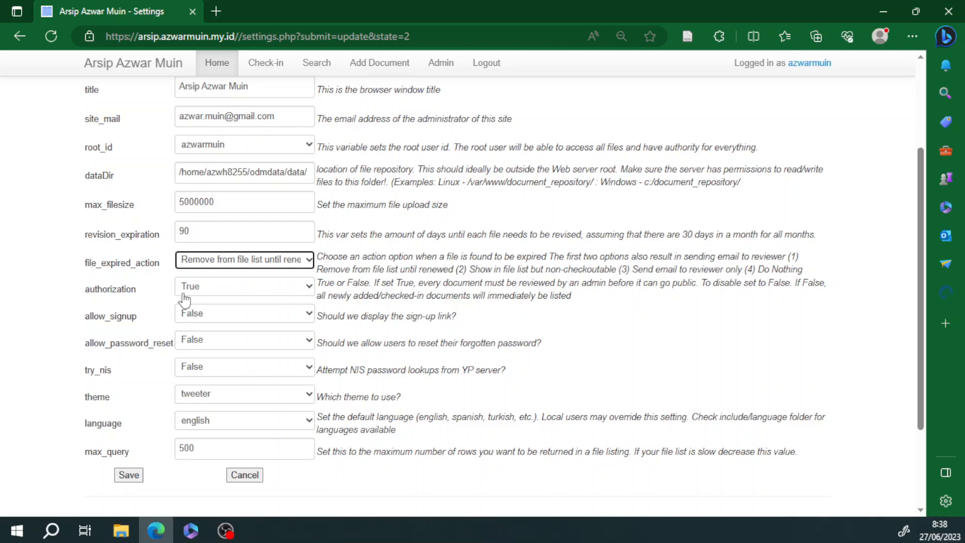
left_click(201, 262)
left_click(202, 264)
scroll(70, 271, "up", 1)
scroll(76, 271, "up", 1)
scroll(80, 279, "down", 4)
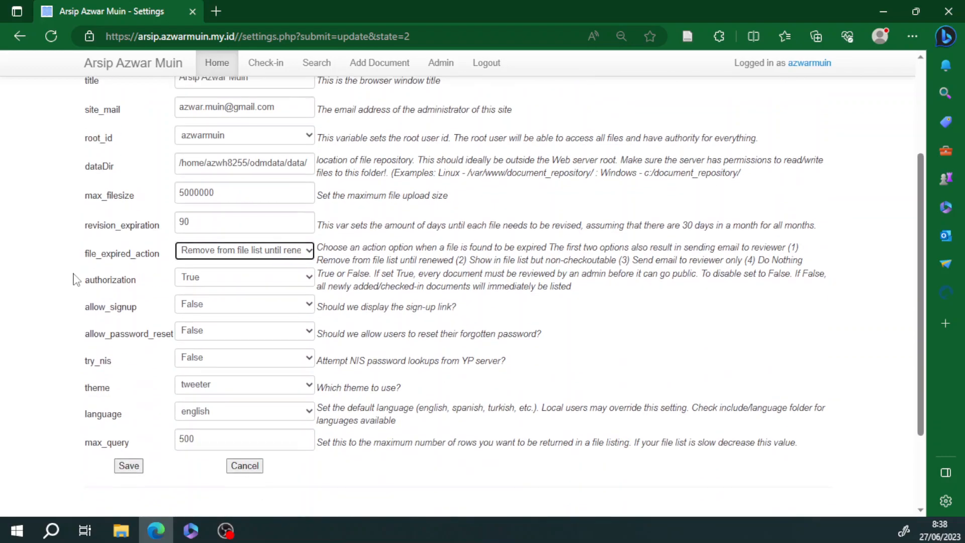
scroll(127, 242, "up", 1)
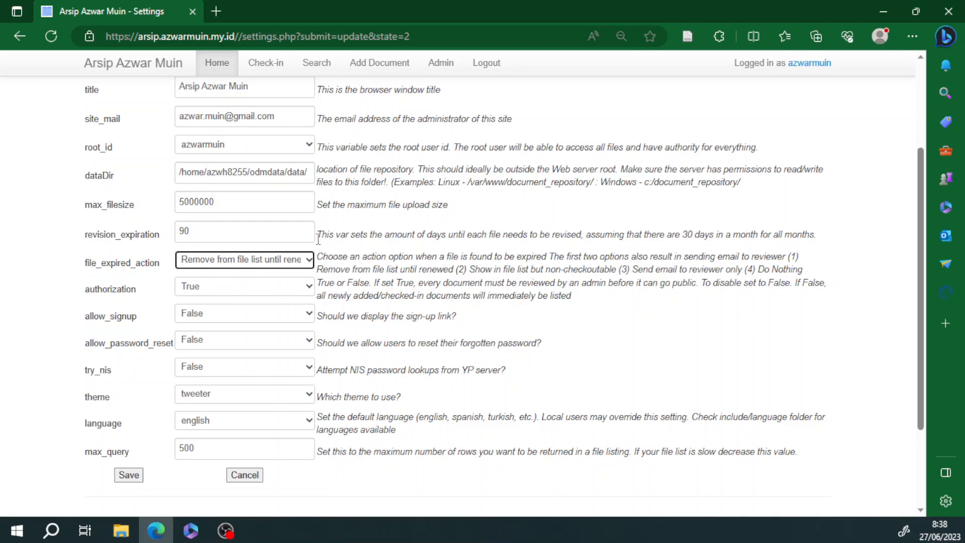
left_click_drag(323, 257, 839, 289)
left_click(417, 252)
left_click(281, 261)
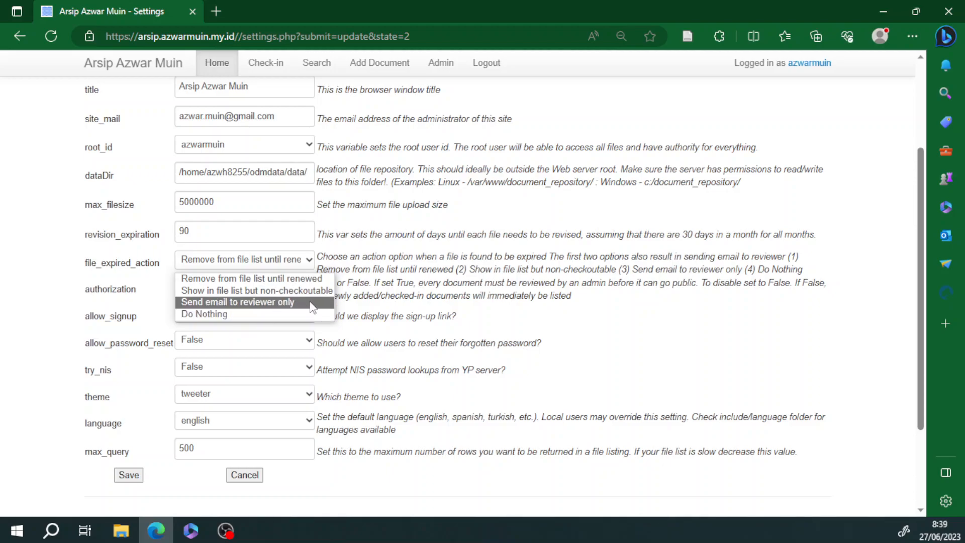
left_click(51, 287)
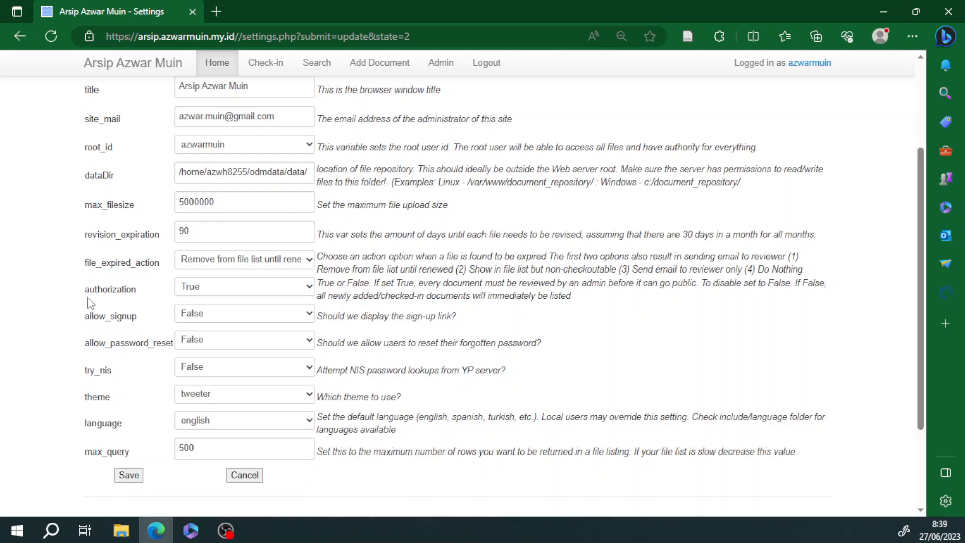
Step: Keep authorization at True and allow_signup at False
left_click(208, 295)
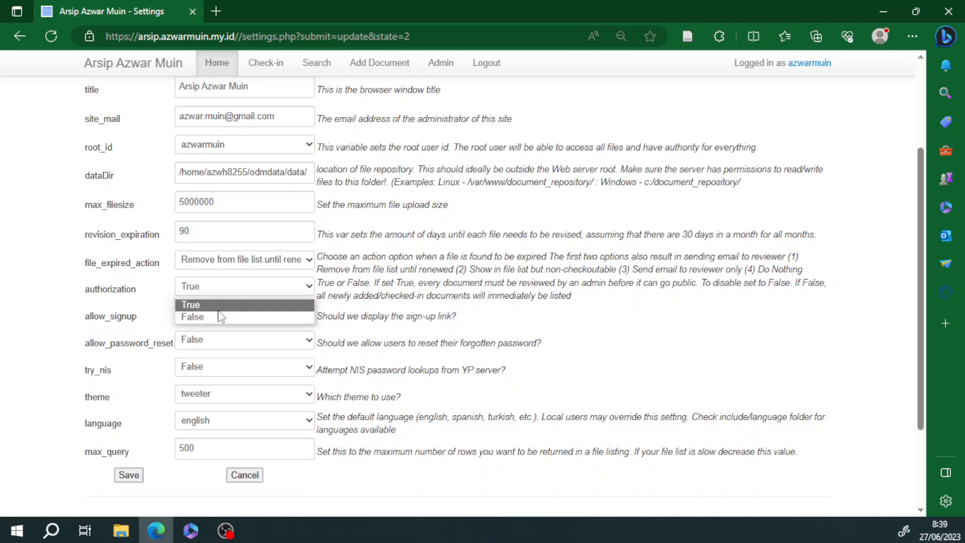
left_click(219, 305)
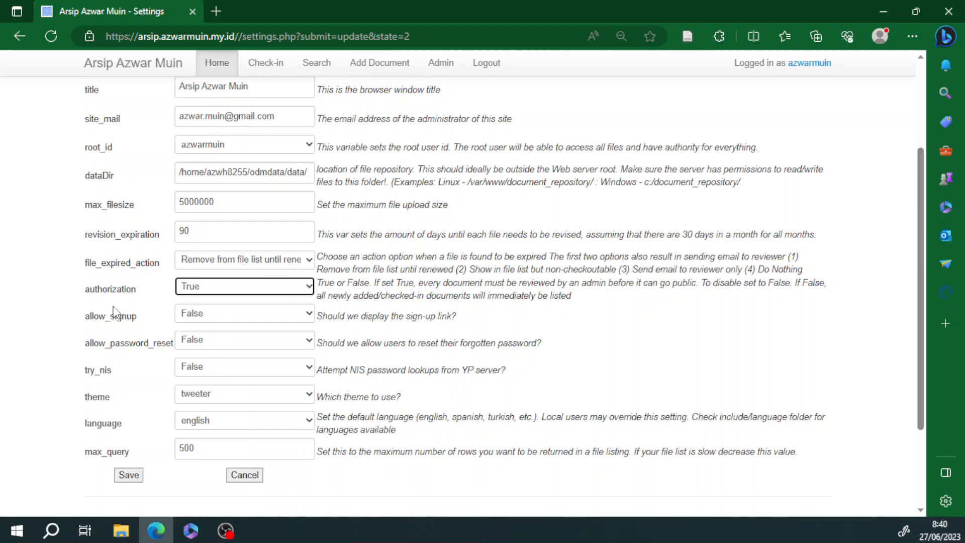
left_click(200, 291)
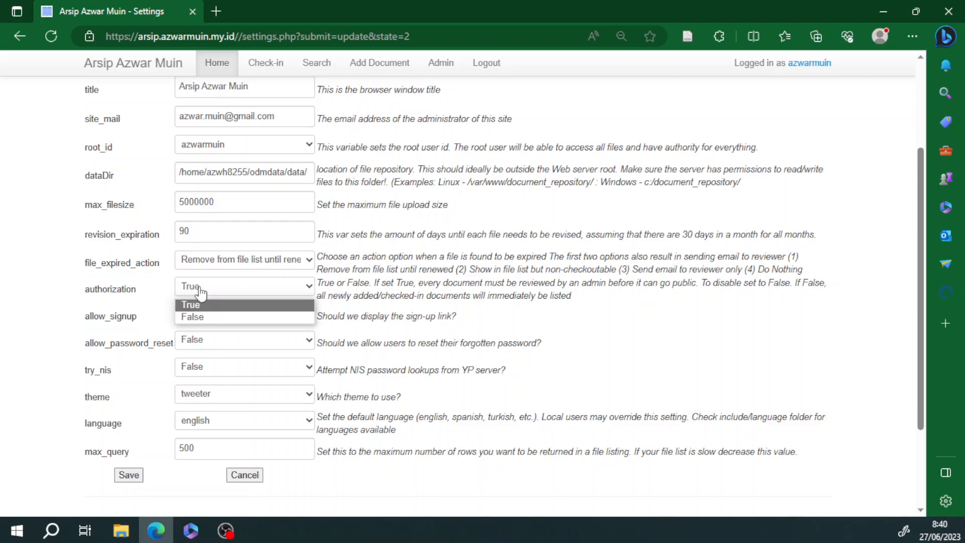
left_click(200, 303)
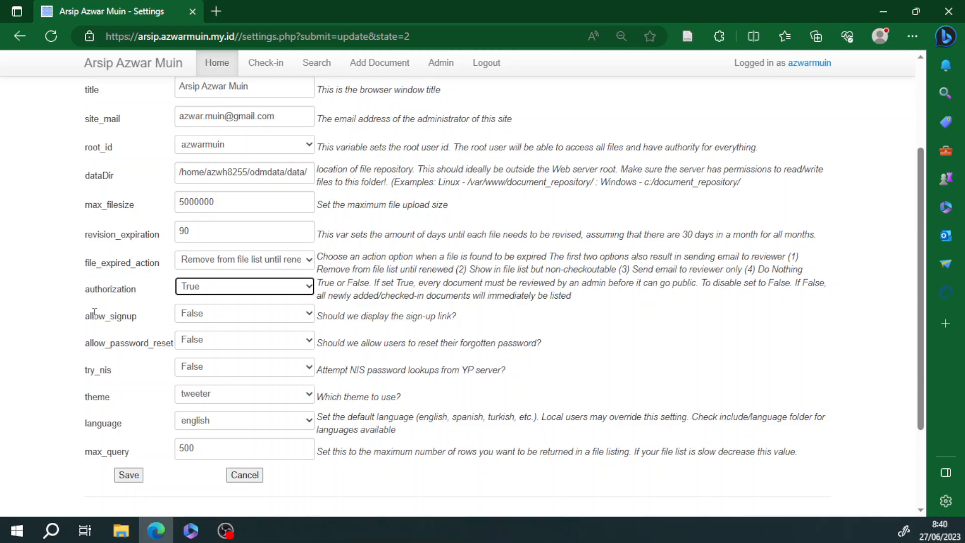
left_click(215, 317)
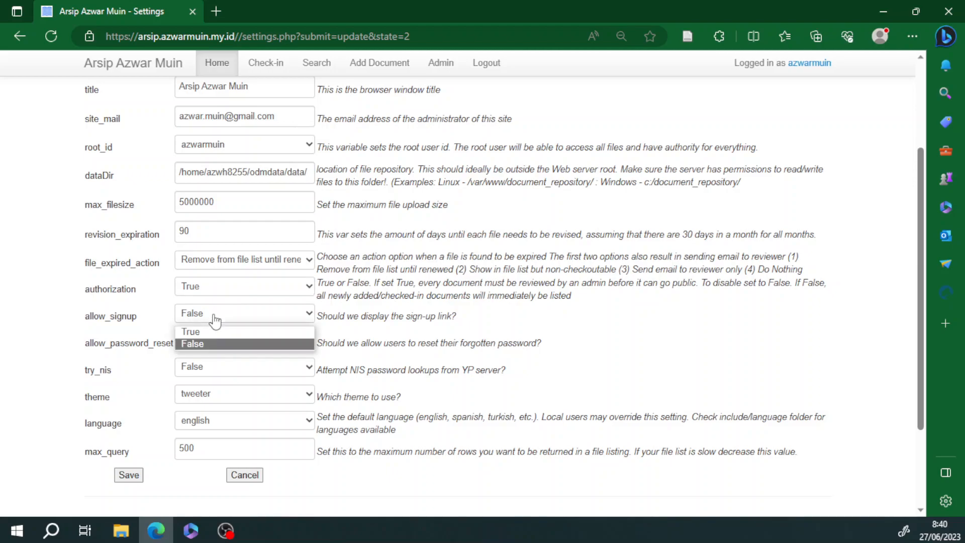
left_click(216, 317)
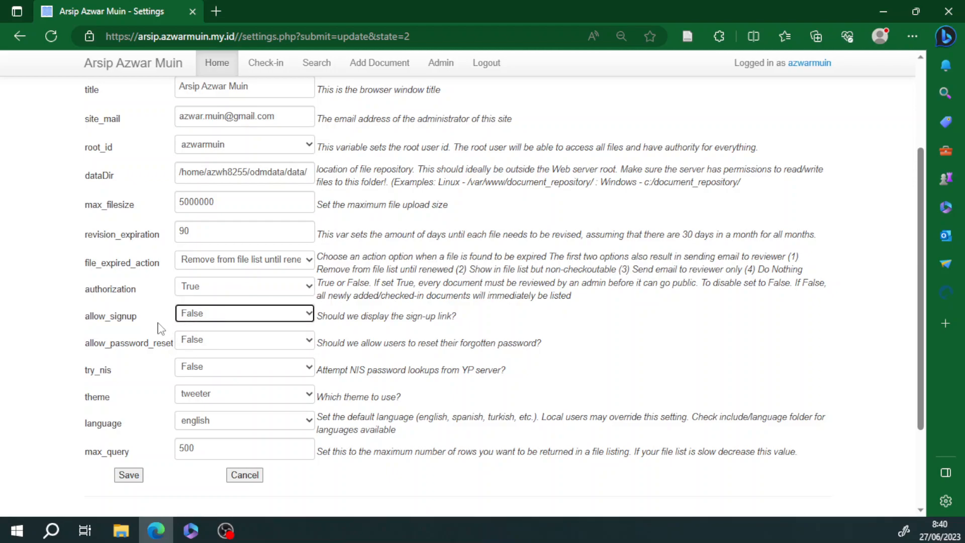
left_click(205, 316)
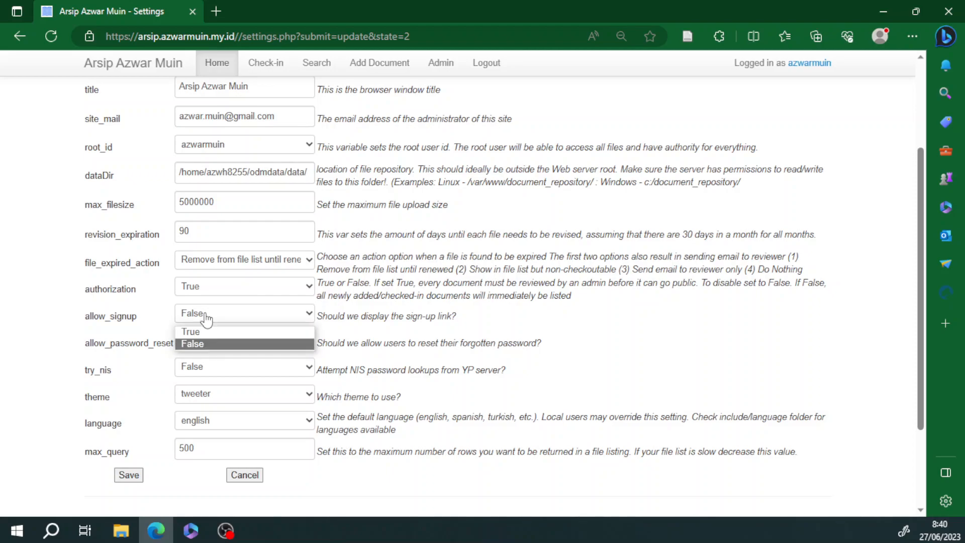
left_click(208, 347)
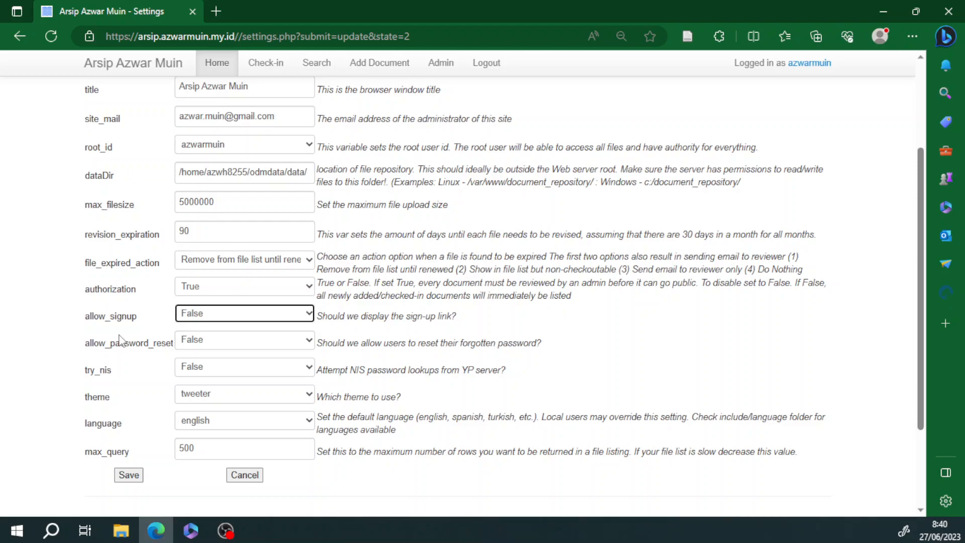
left_click(215, 320)
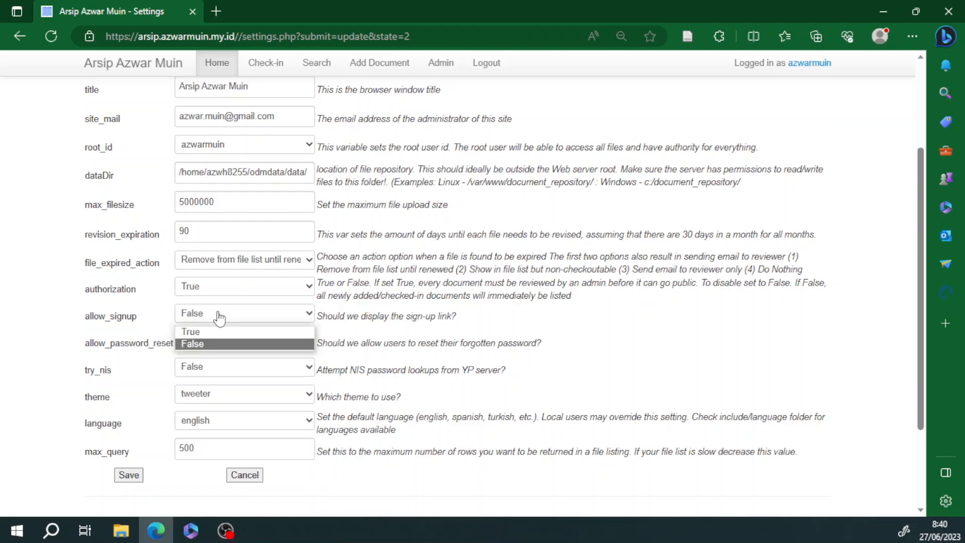
left_click(214, 316)
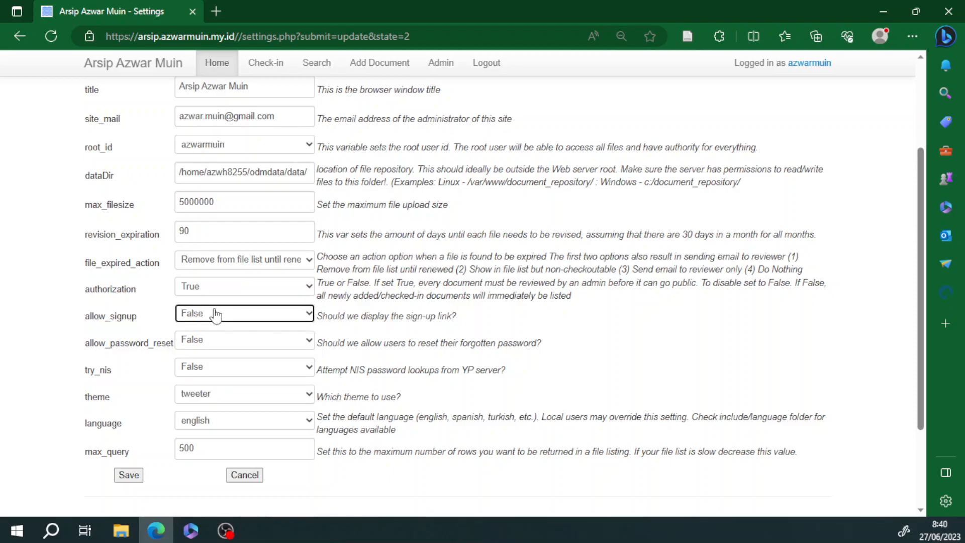
left_click(211, 320)
left_click(211, 320)
Step: Leave allow_password_reset and try_nis both set to False
left_click(206, 346)
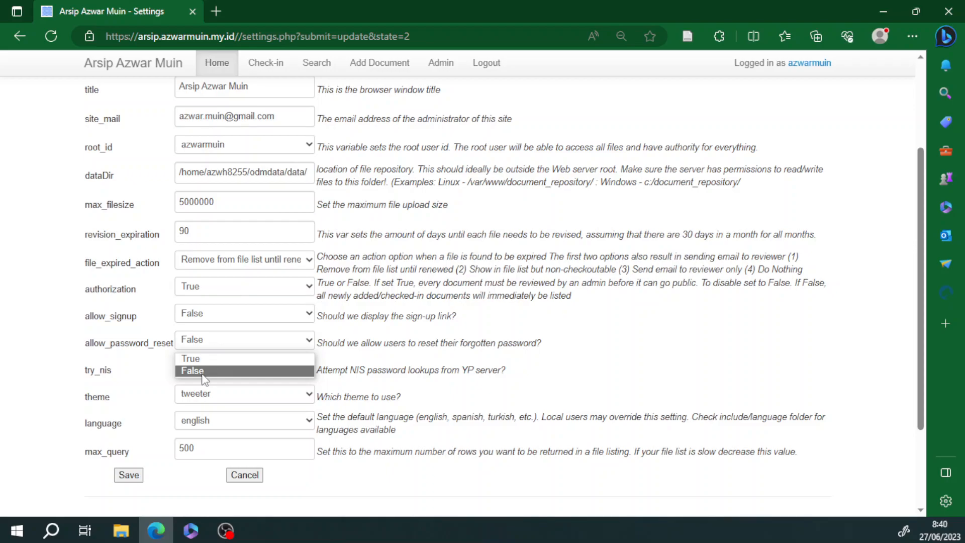
left_click(205, 371)
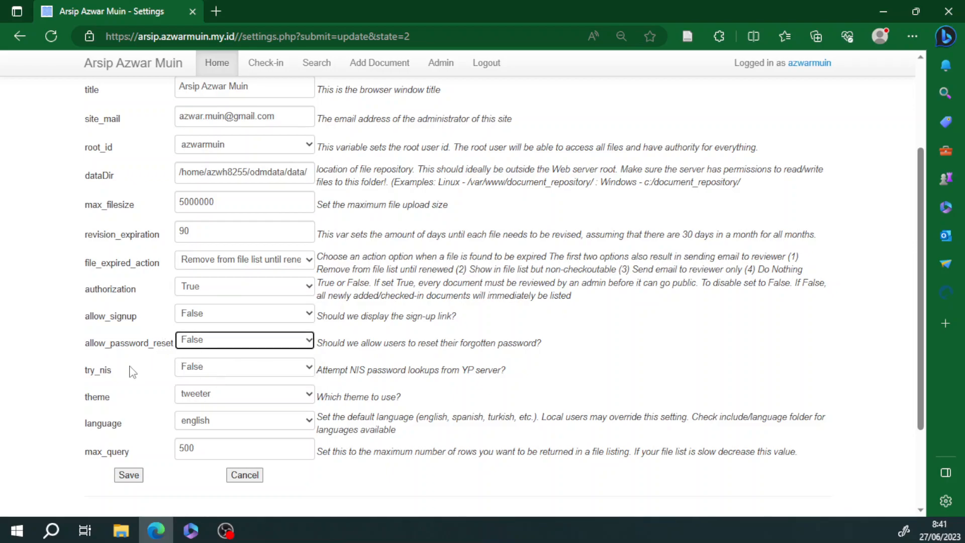
left_click(199, 315)
left_click(200, 315)
left_click(200, 347)
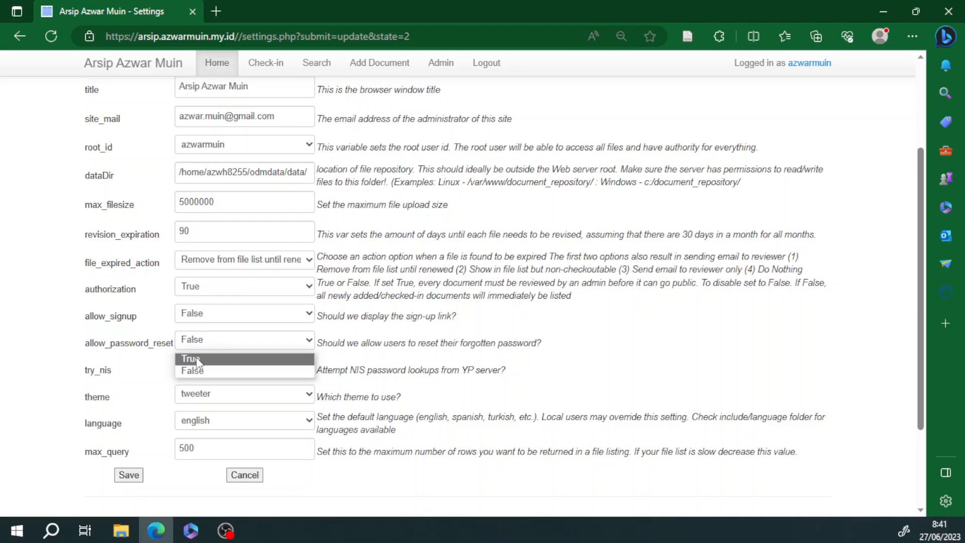
left_click(200, 373)
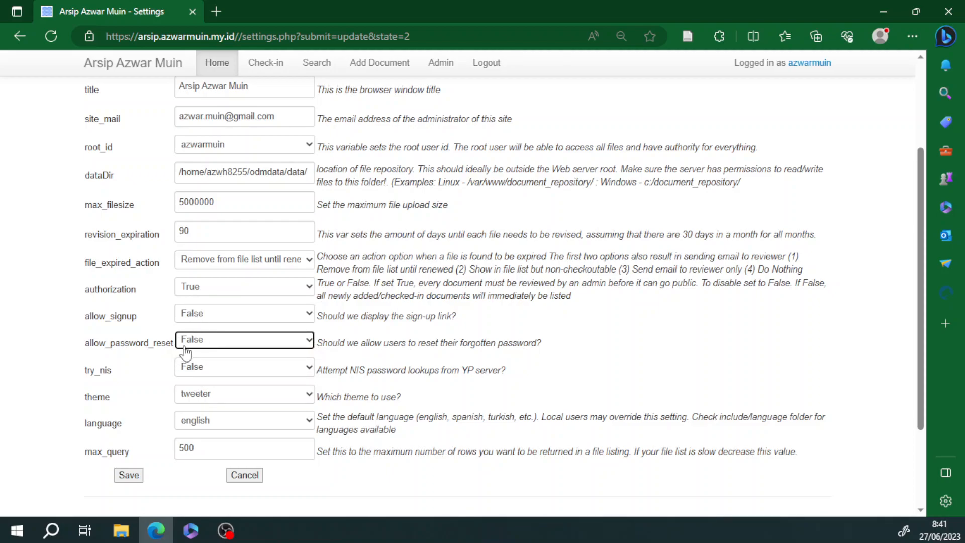
left_click(215, 371)
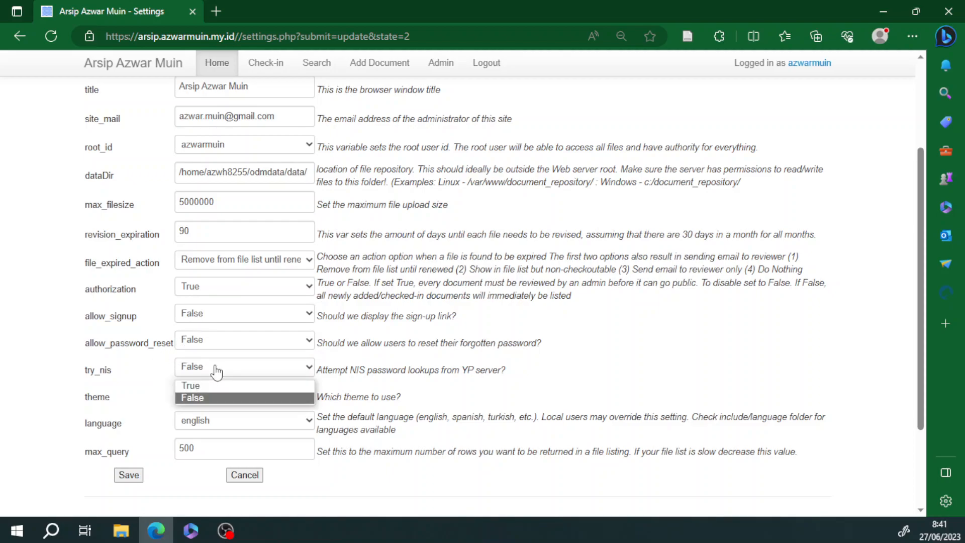
left_click(216, 370)
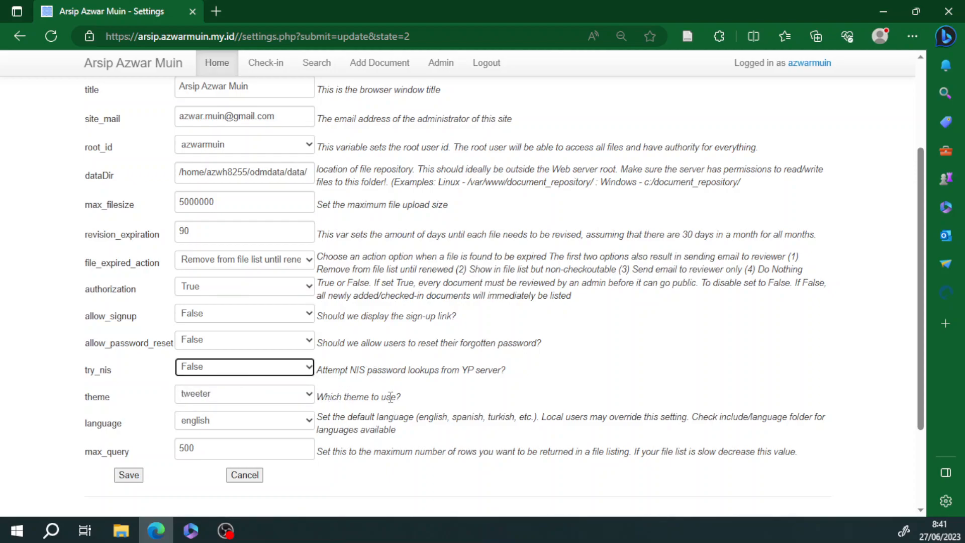
Step: Switch the theme to default, keep english as language, and save the settings
scroll(442, 385, "down", 1)
left_click(242, 326)
left_click(219, 358)
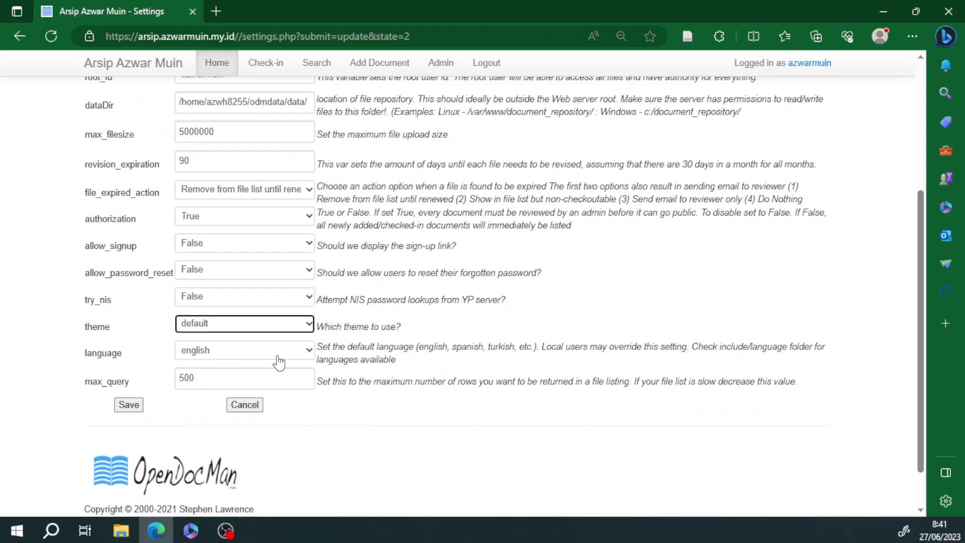
scroll(398, 342, "up", 1)
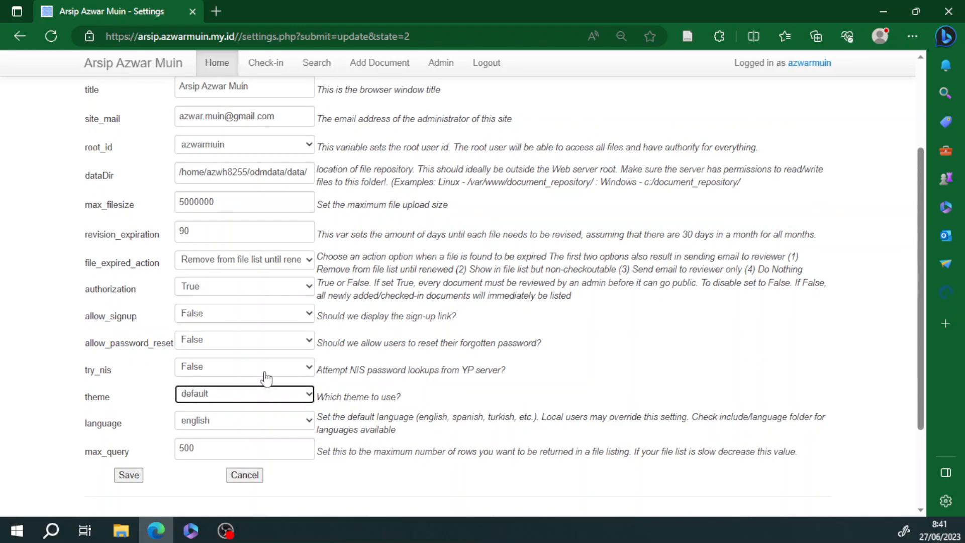
left_click(235, 425)
left_click(236, 425)
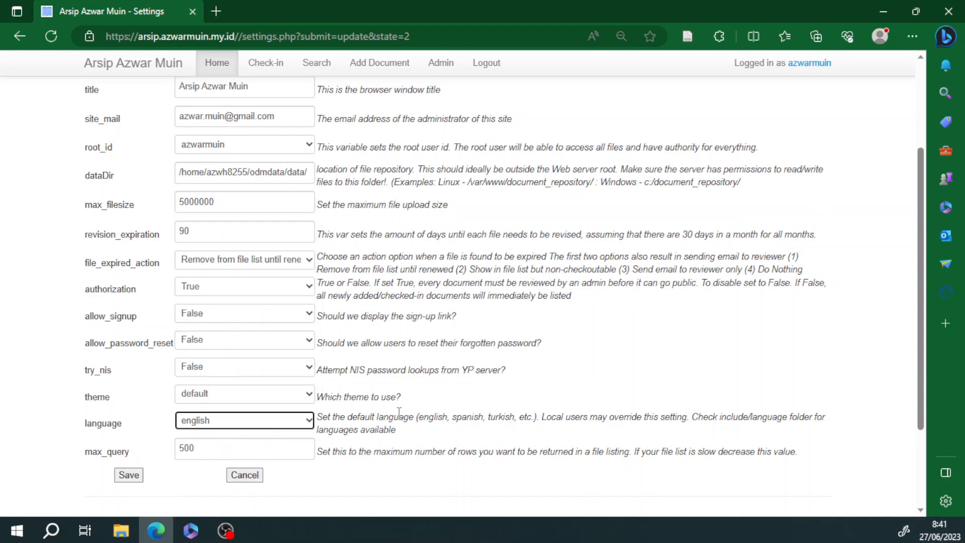
left_click(131, 475)
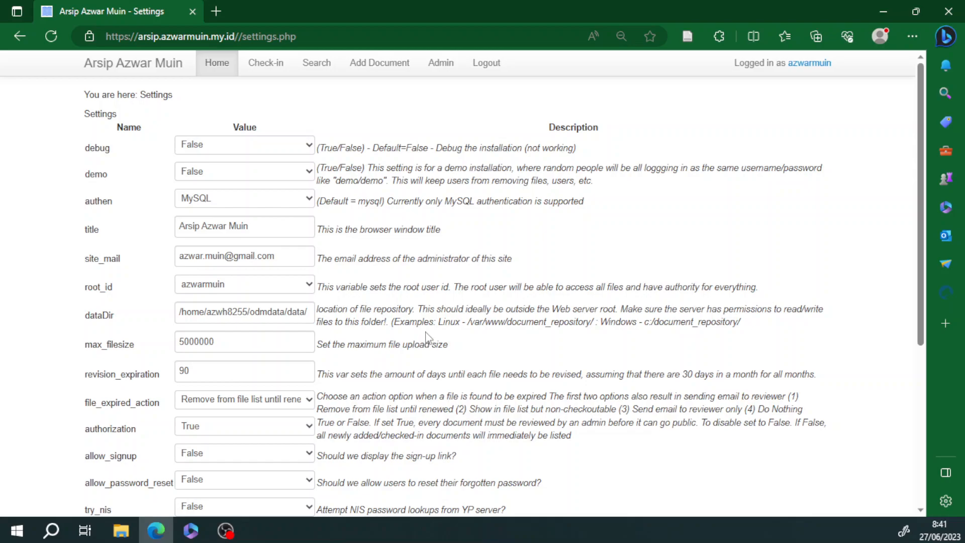
Step: Save the Settings page a second time so the default theme takes effect
scroll(442, 242, "down", 5)
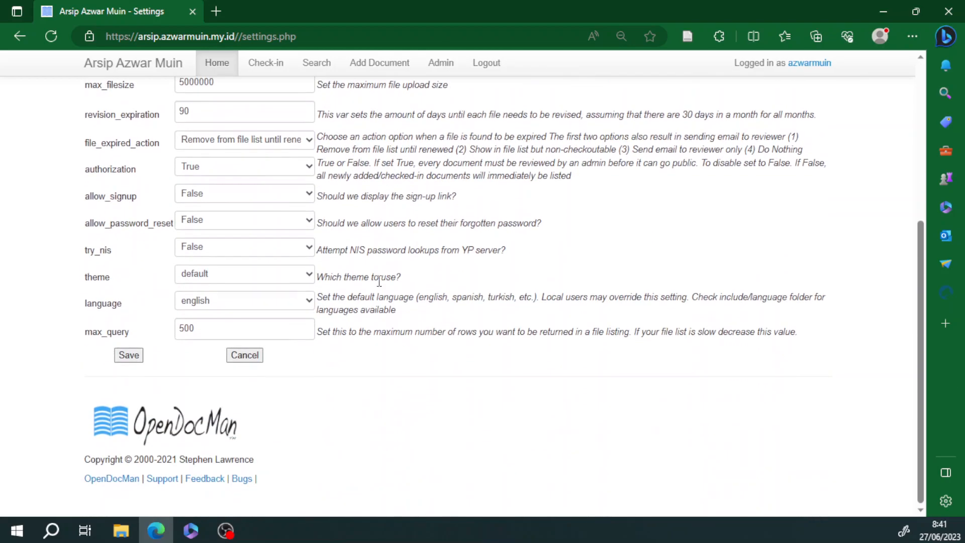
left_click(130, 355)
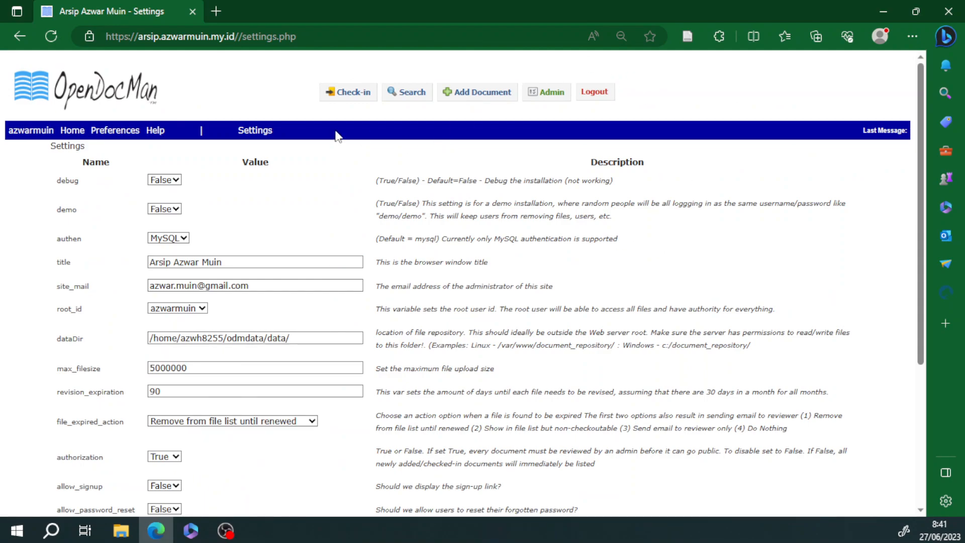
scroll(688, 150, "down", 5)
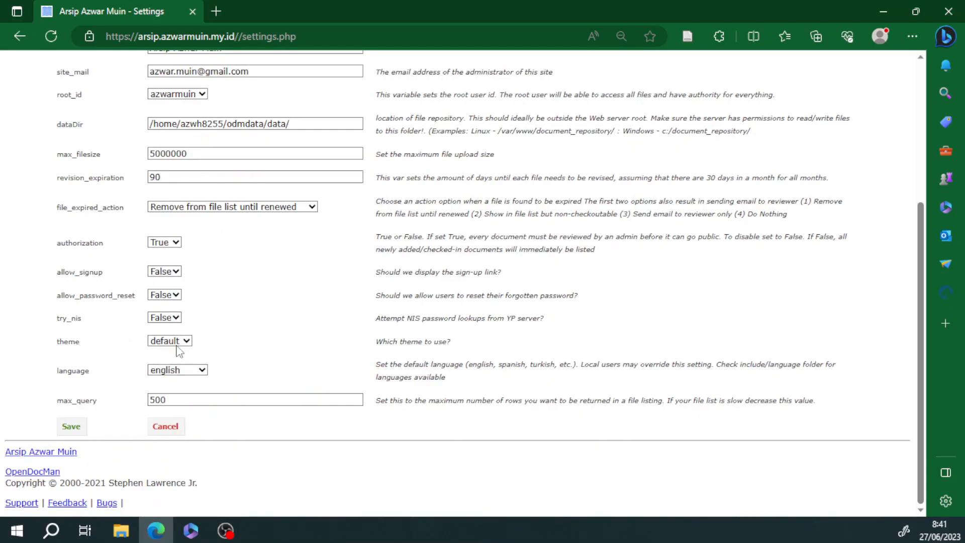
scroll(575, 287, "up", 4)
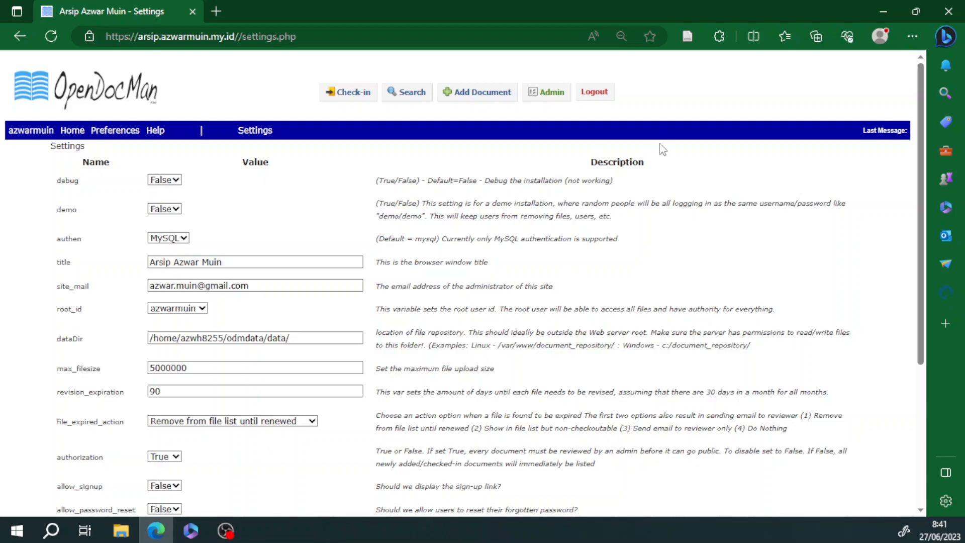
Step: Go from the Files List home to the Admin page's department display
left_click(59, 93)
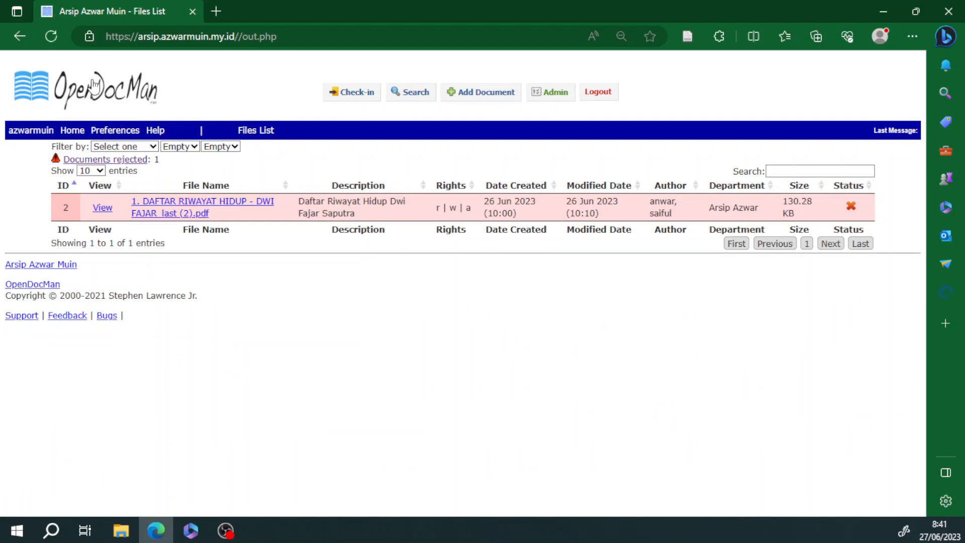
left_click(555, 94)
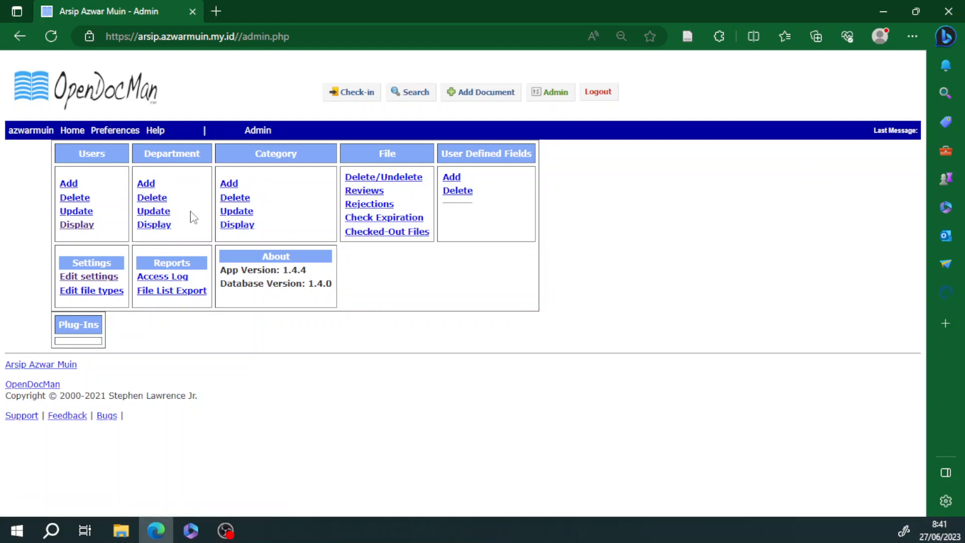
left_click(157, 226)
Step: Browse the Department dropdown, then cancel back to the Admin page
left_click(179, 157)
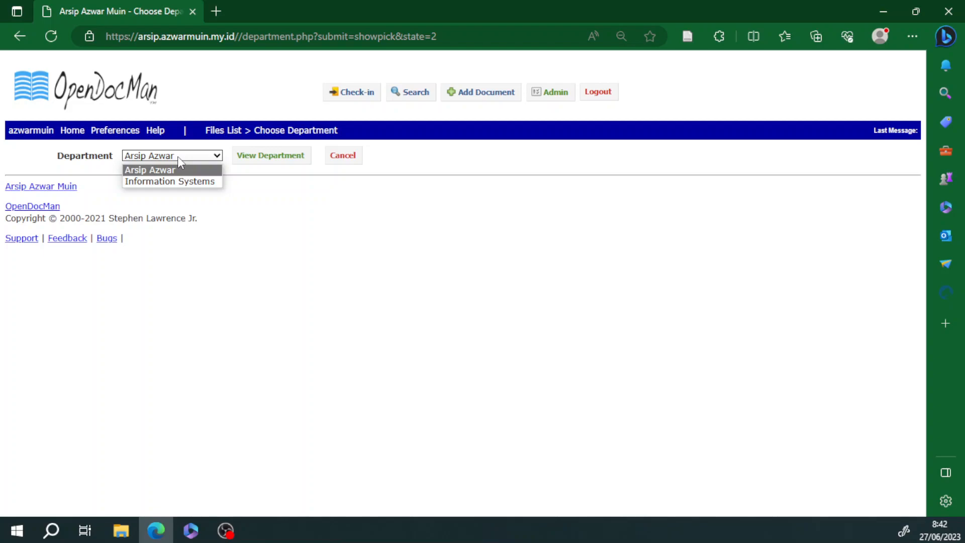
left_click(176, 157)
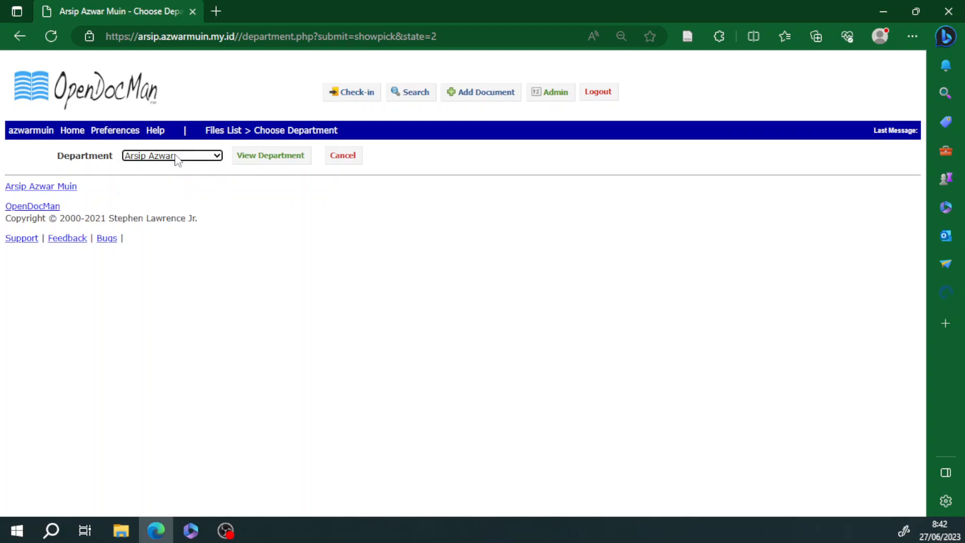
left_click(179, 158)
left_click(191, 158)
left_click(190, 157)
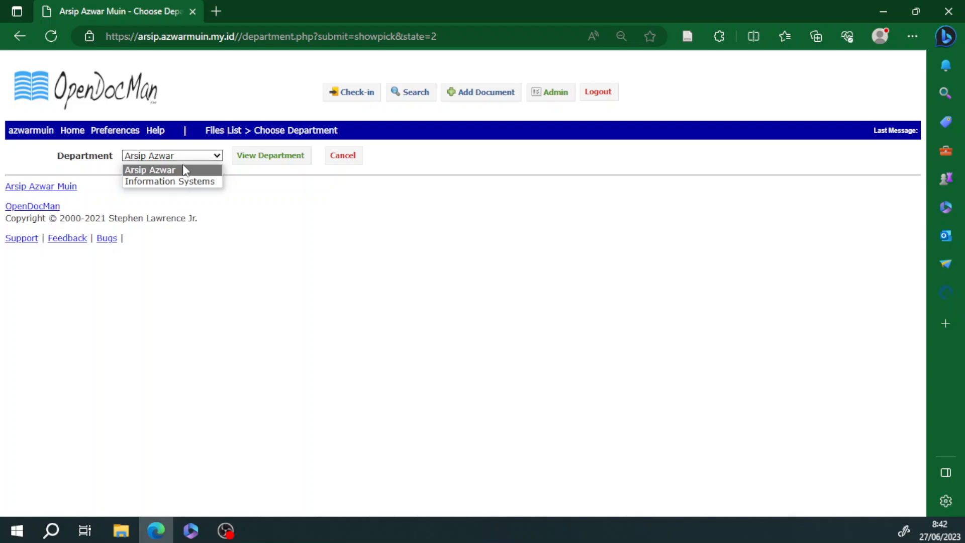
left_click(190, 156)
left_click(189, 155)
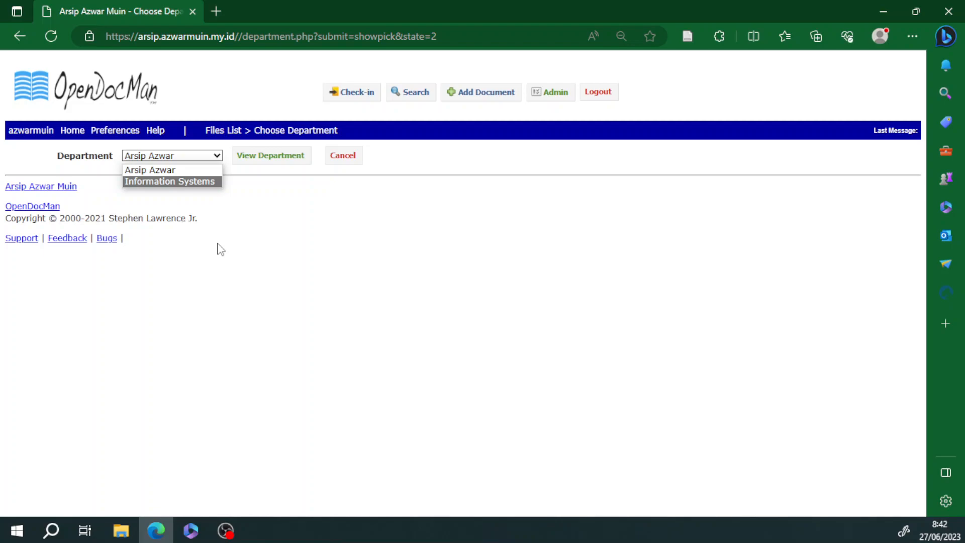
left_click(246, 244)
left_click(215, 159)
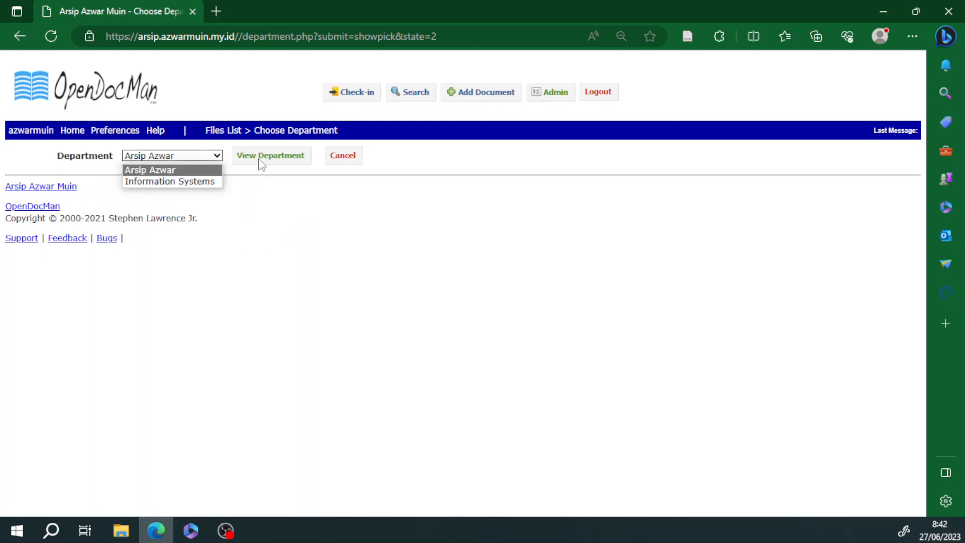
left_click(352, 160)
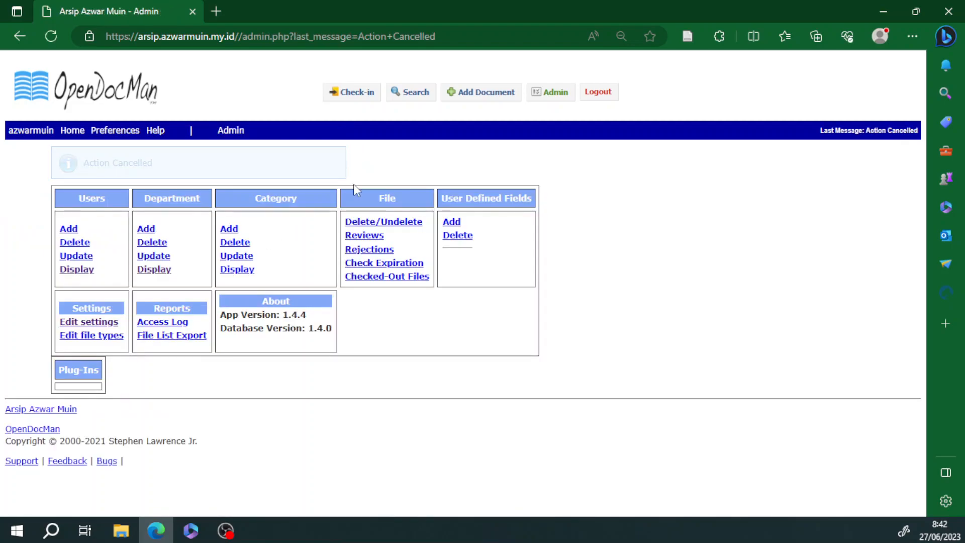
Step: Add a new 'Arsip' department named after another user, fixing a typo first
left_click(146, 229)
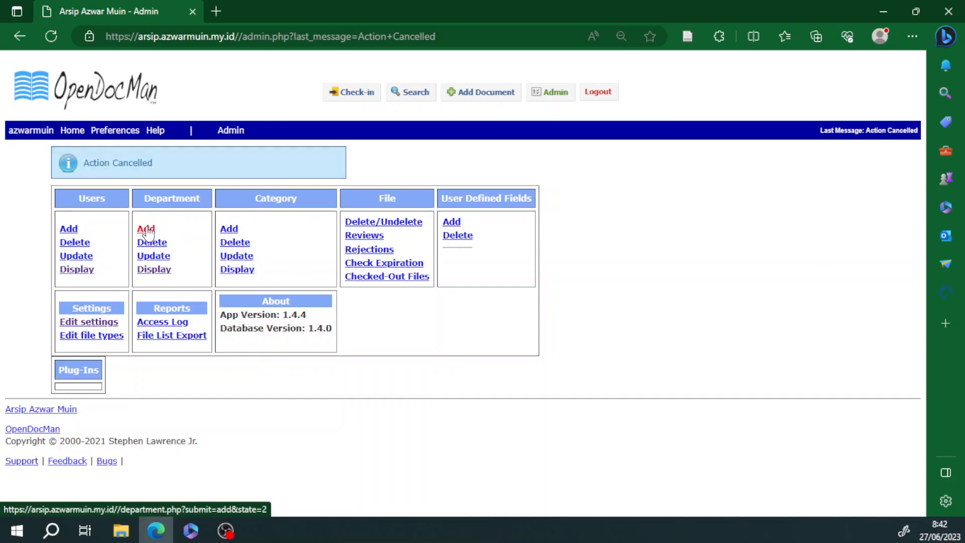
left_click(172, 151)
type("SAAS")
key("BackSpace")
key("BackSpace")
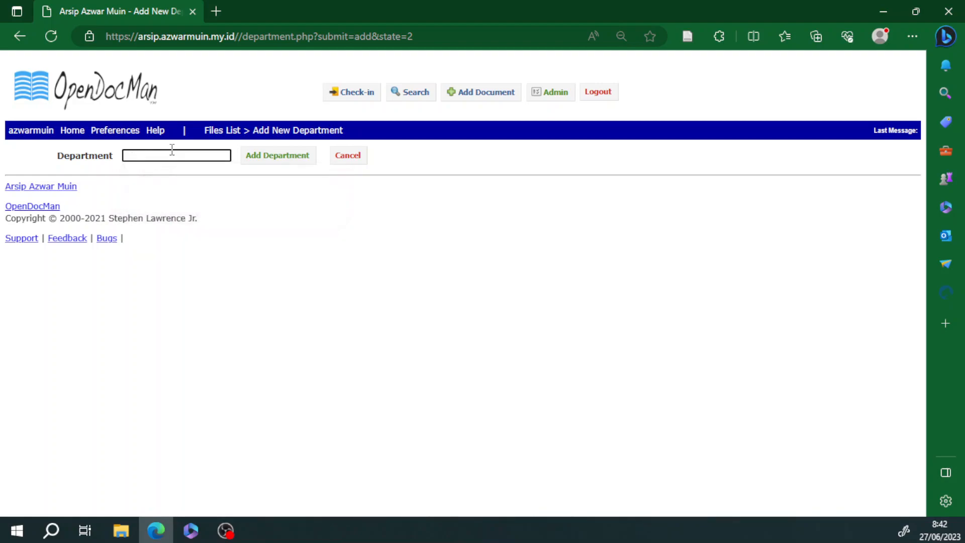
type("Arsip")
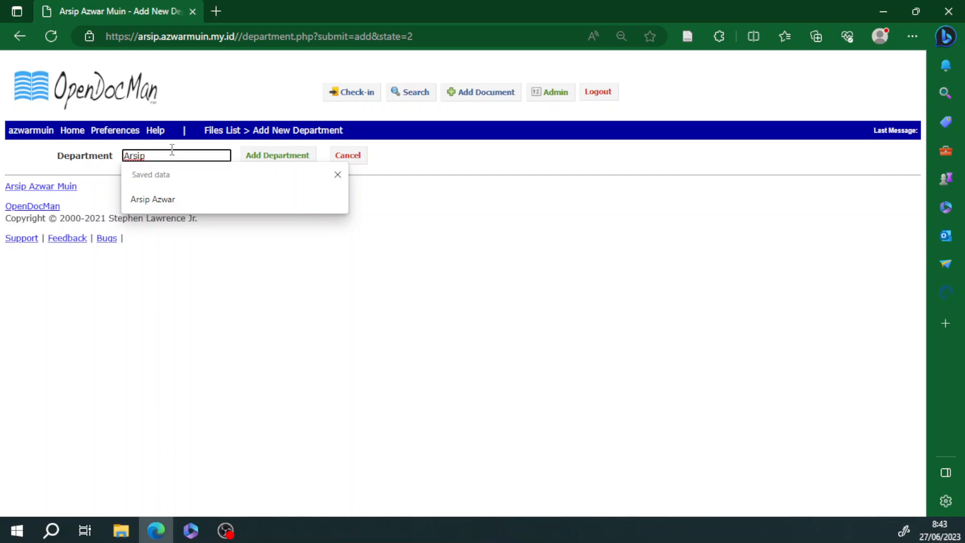
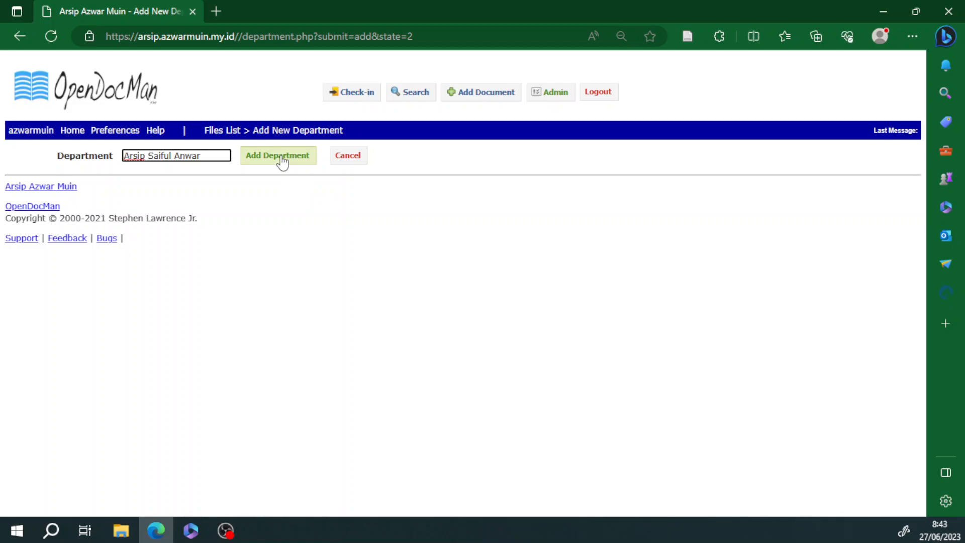
left_click(282, 161)
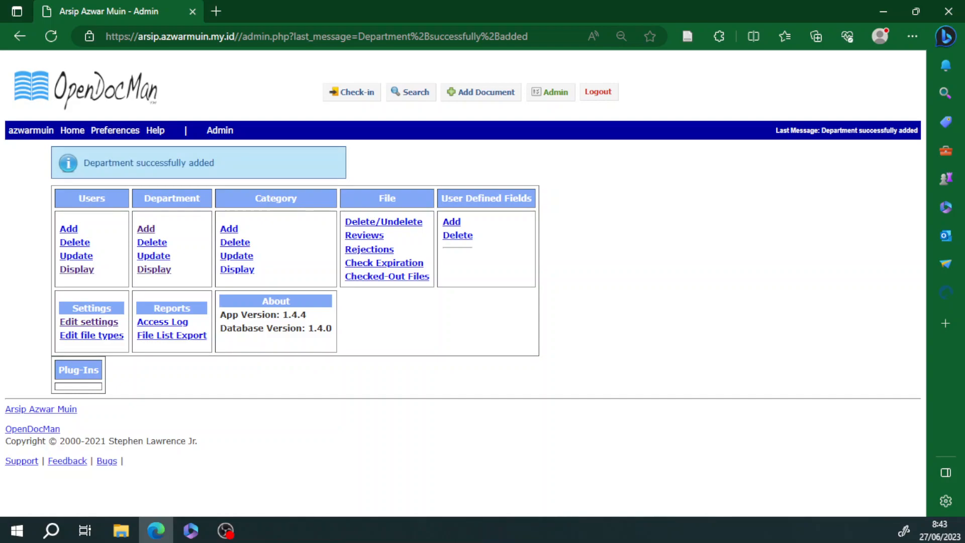
Step: Confirm the department list now shows the new department, then cancel back to Admin
left_click(152, 270)
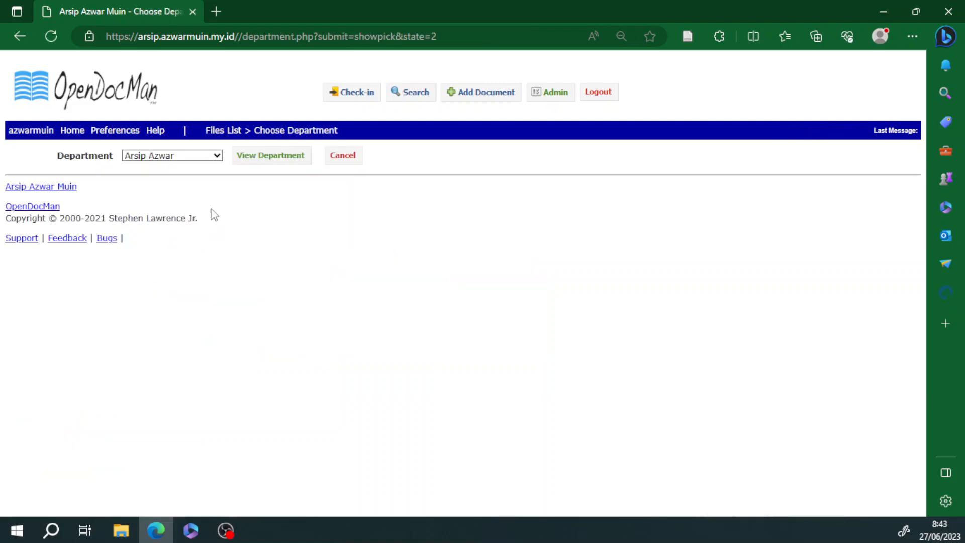
left_click(163, 157)
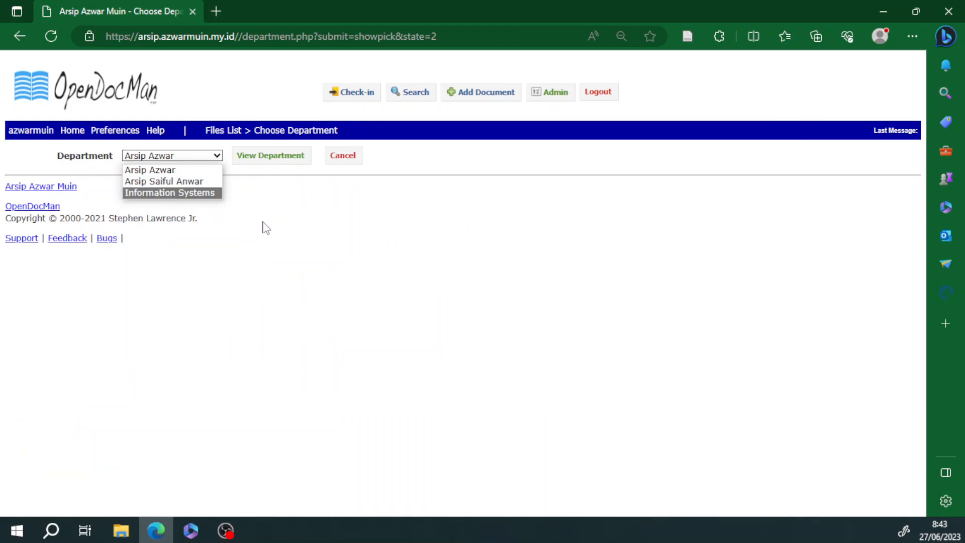
left_click(307, 231)
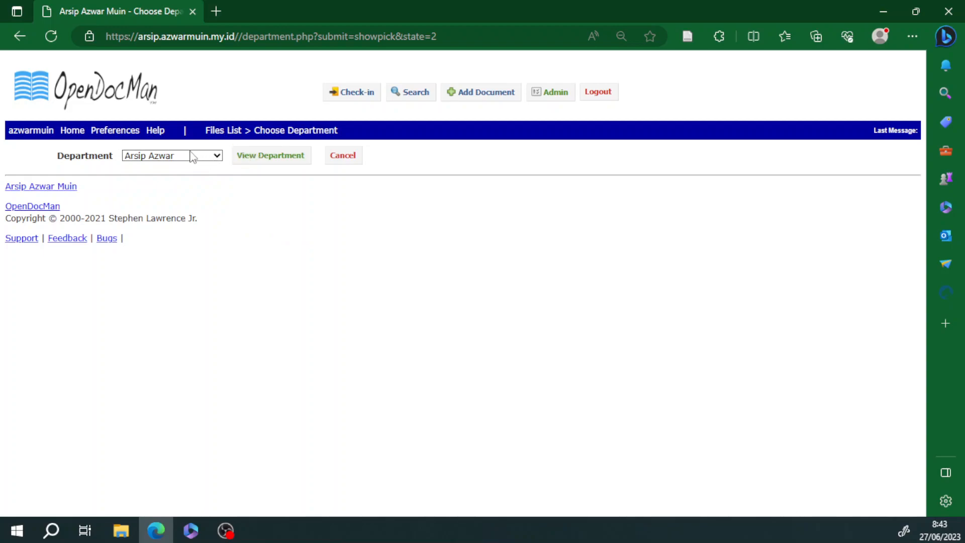
left_click(171, 157)
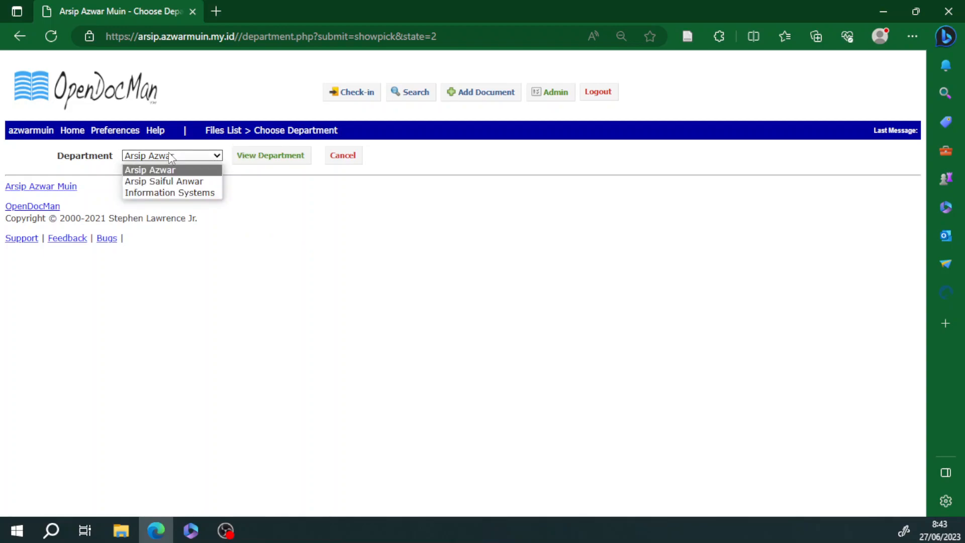
left_click(170, 157)
left_click(190, 155)
left_click(344, 156)
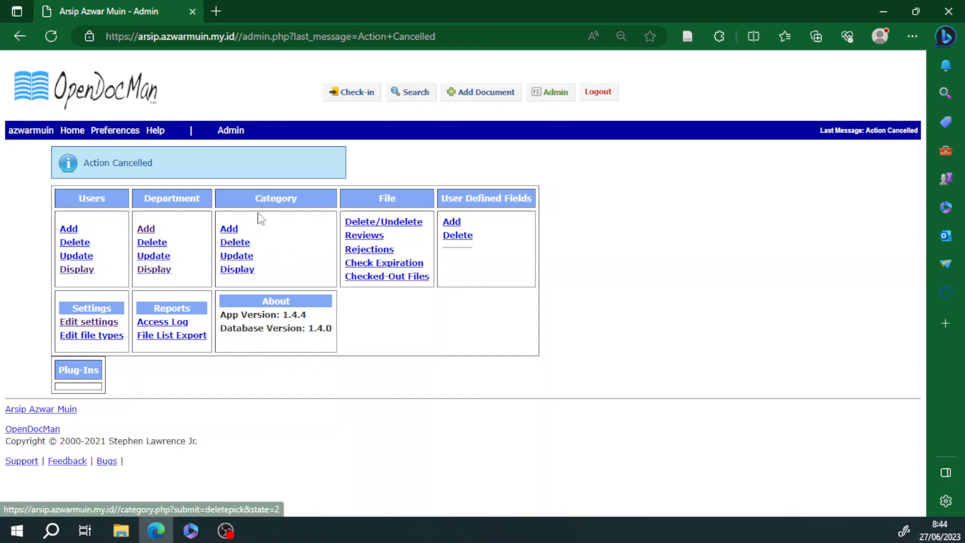
left_click(243, 271)
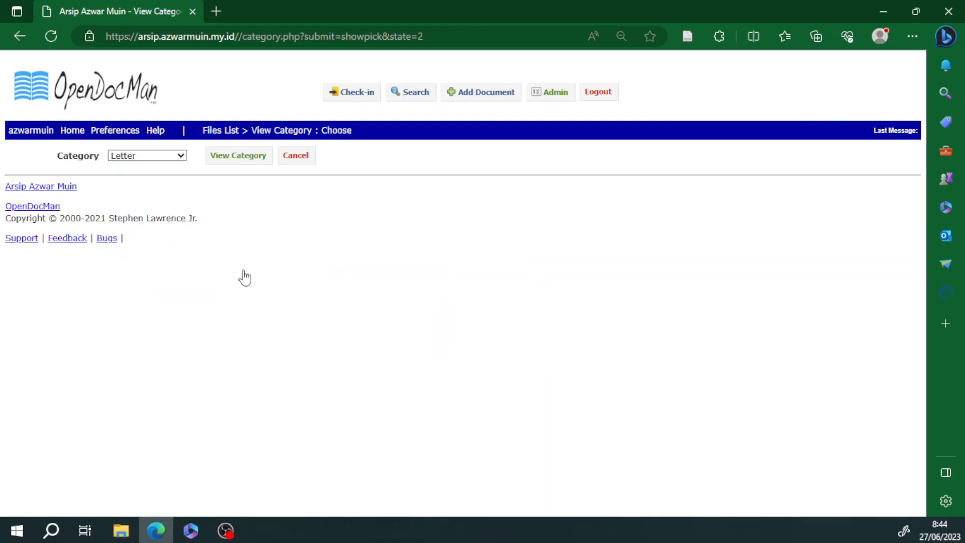
left_click(143, 155)
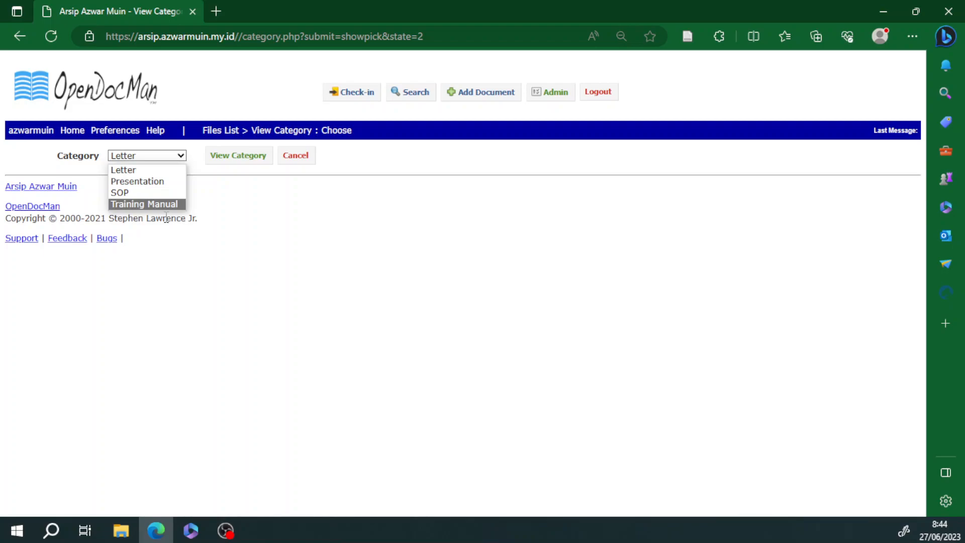
left_click(242, 199)
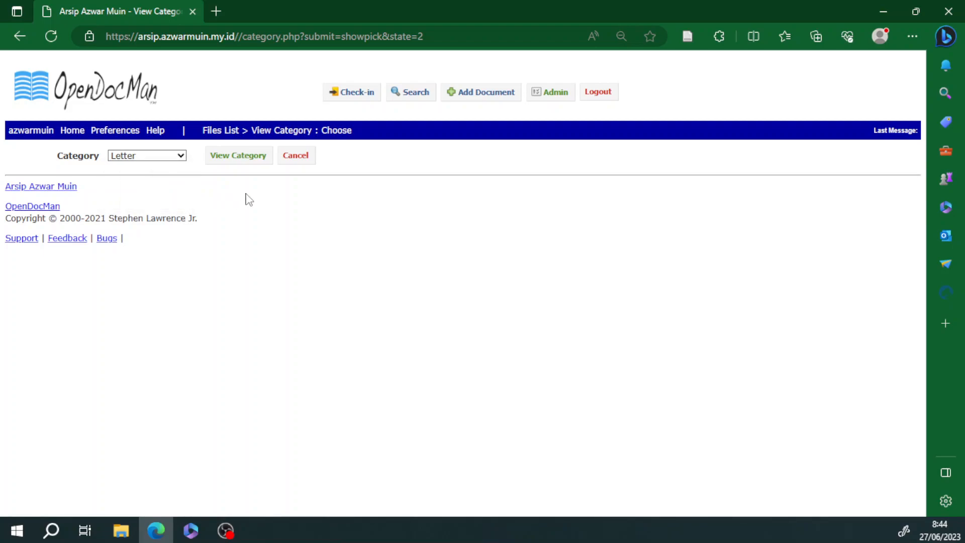
left_click(536, 94)
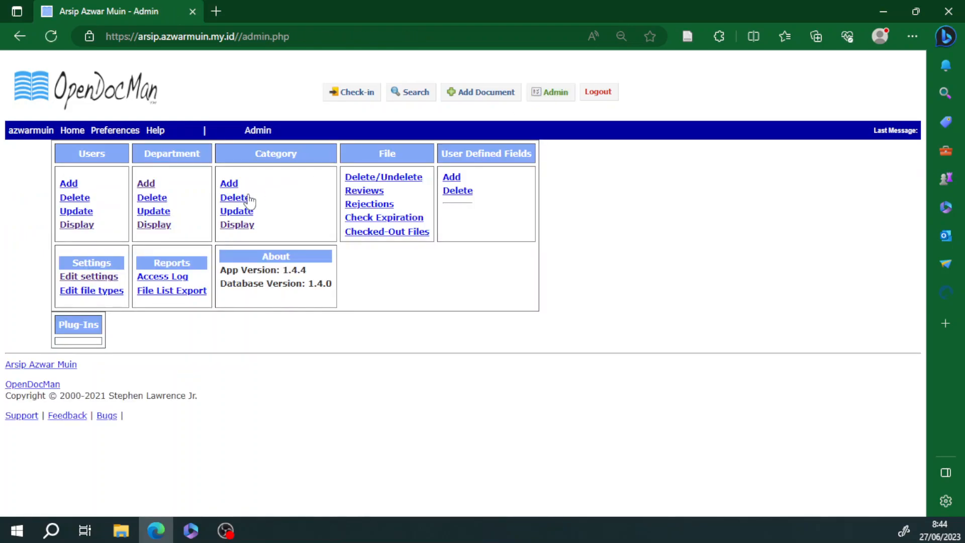
Step: Create the 'Ijazah' category from the Admin page's Add Category form
left_click(229, 184)
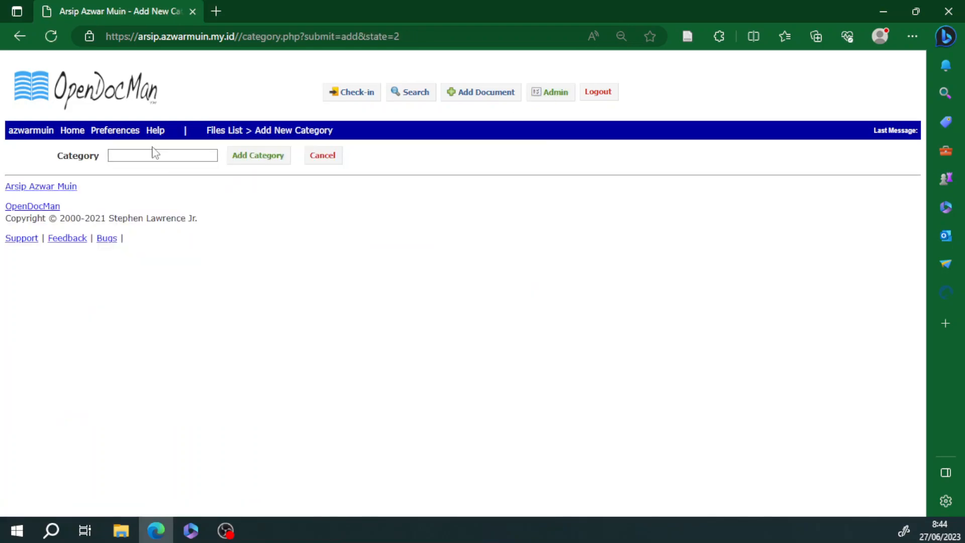
left_click(154, 155)
type("Ijazah")
left_click(260, 156)
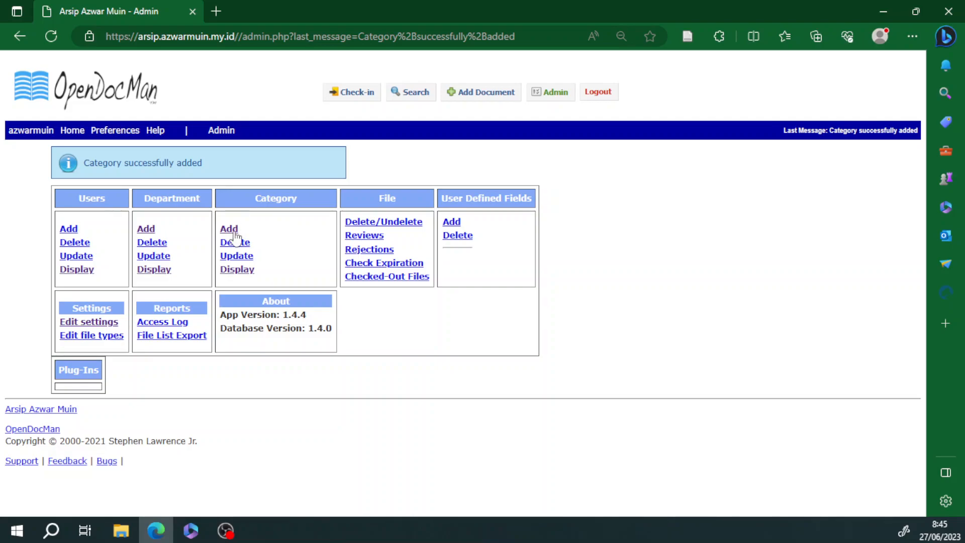
left_click(243, 270)
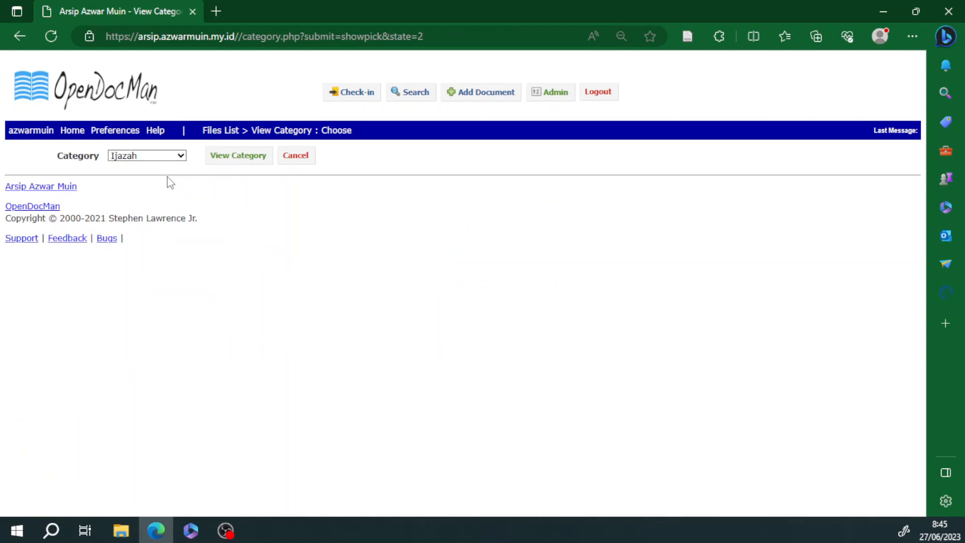
left_click(156, 158)
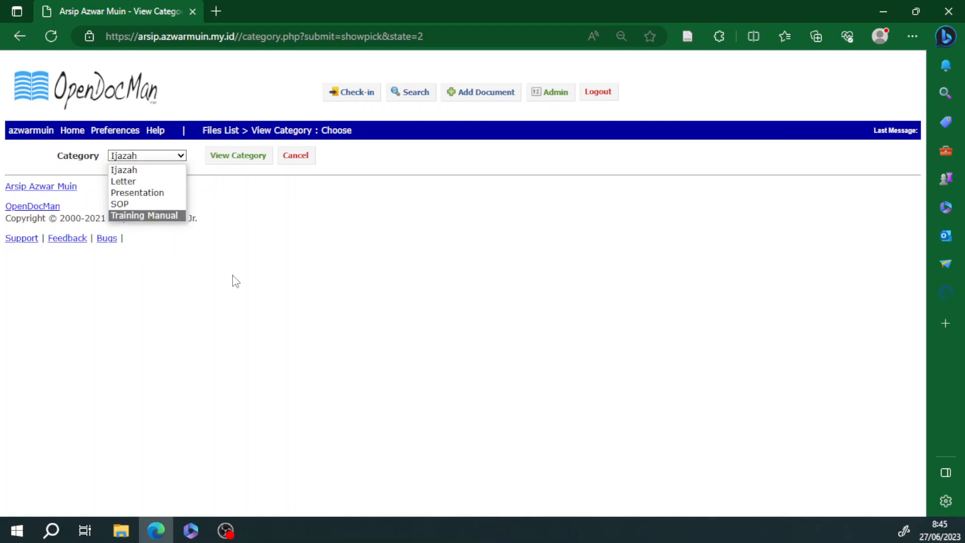
left_click(313, 308)
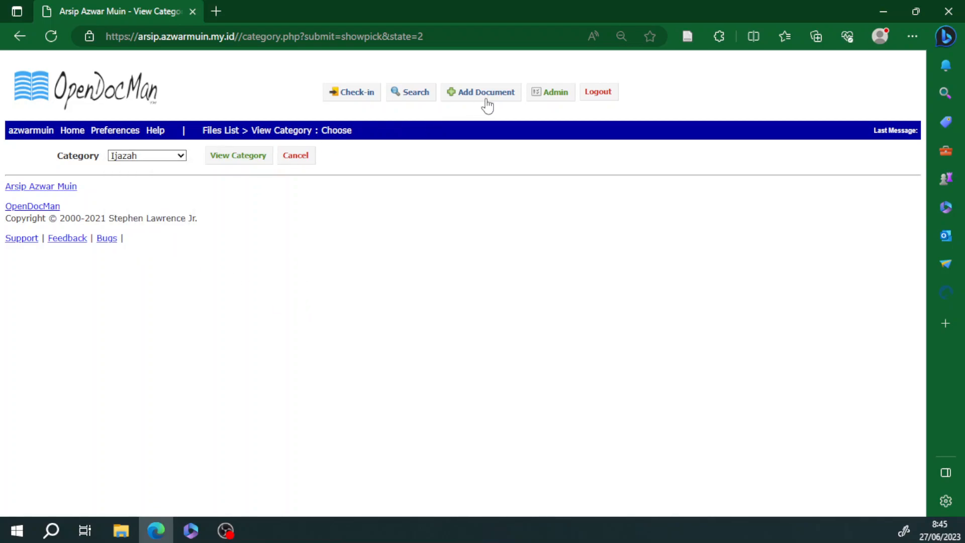
left_click(554, 100)
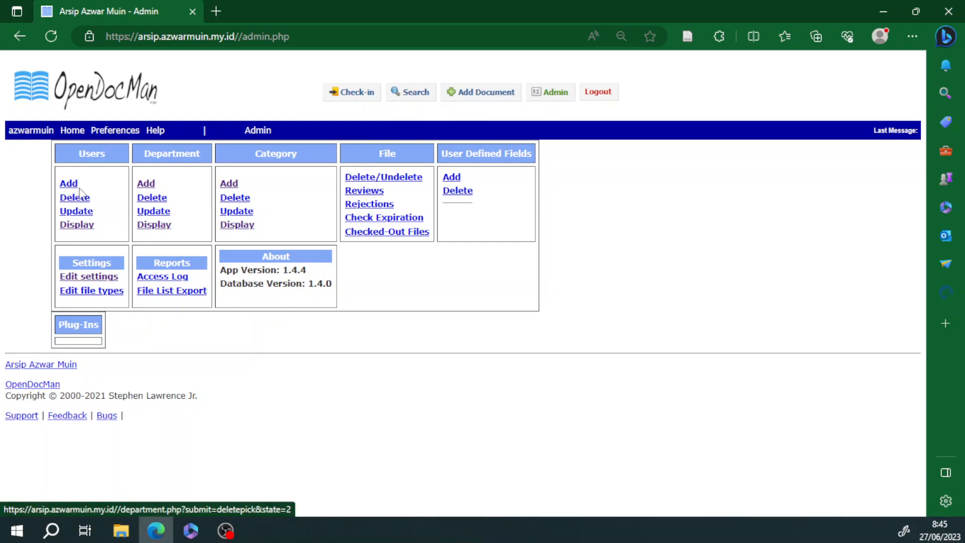
Step: Look over the existing users, then start a new user from the admin panel
left_click(77, 224)
left_click(215, 155)
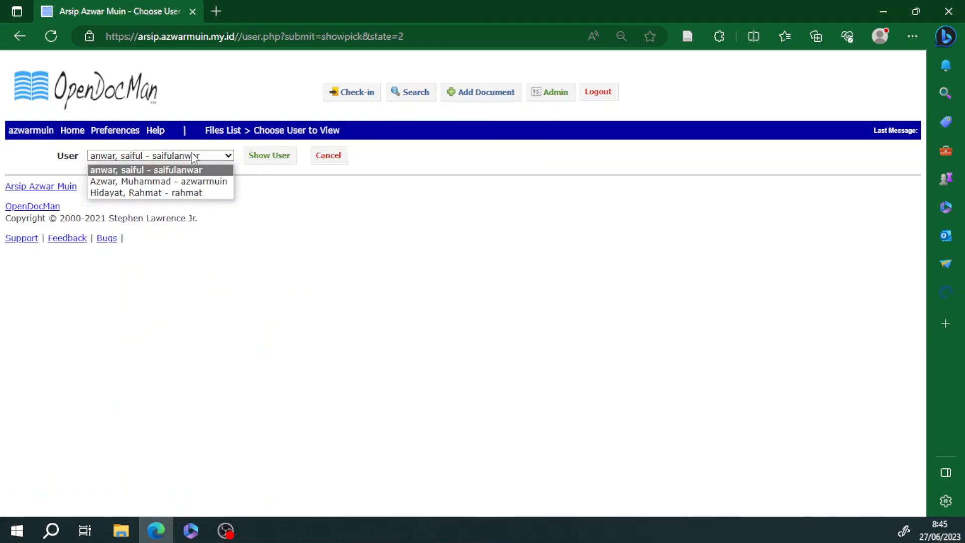
left_click(364, 231)
left_click(553, 91)
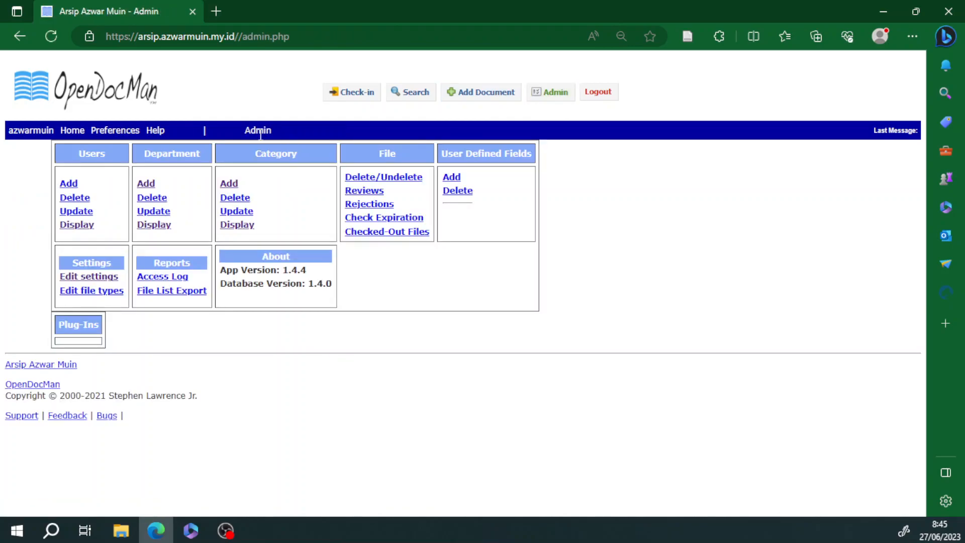
left_click(69, 183)
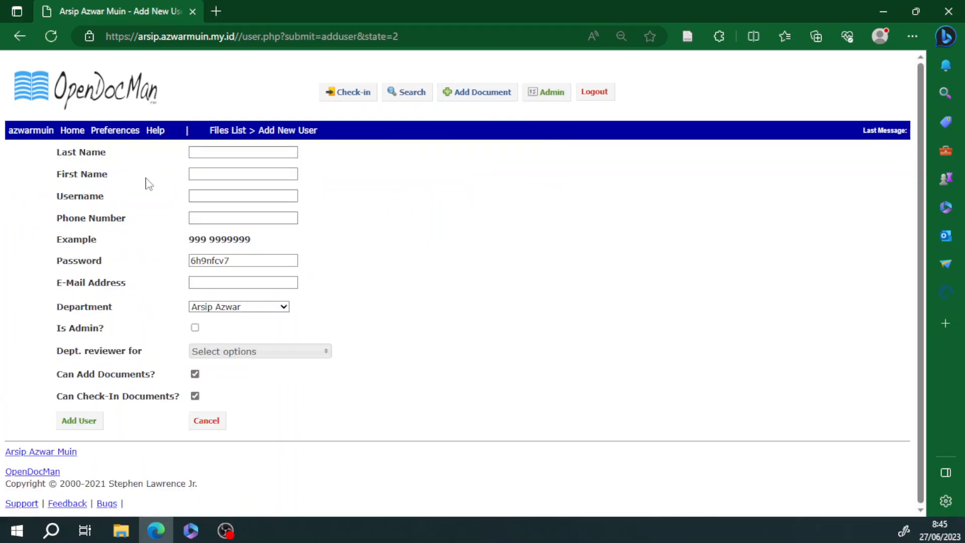
Step: Enter the new user's first and last name
left_click(220, 151)
left_click(612, 209)
left_click(220, 174)
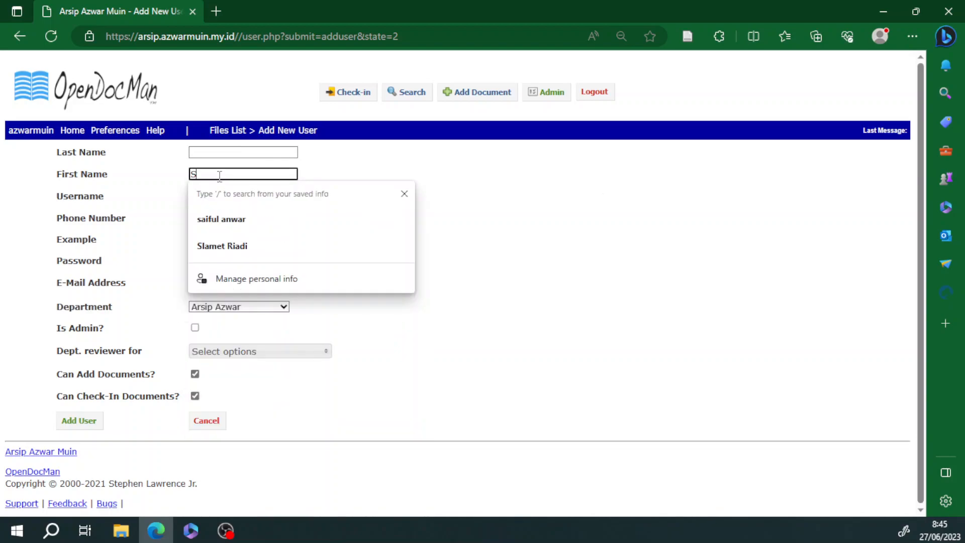
left_click(228, 151)
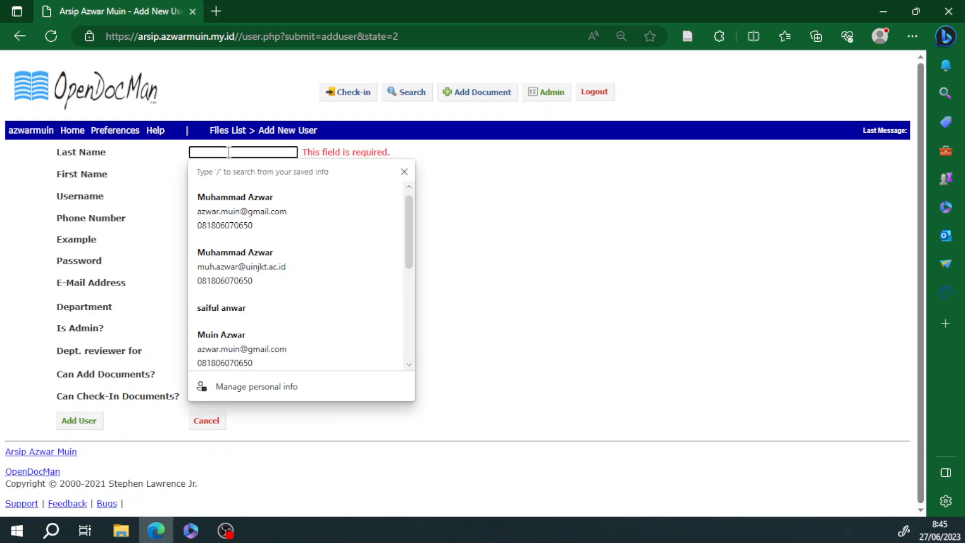
key("BackSpace")
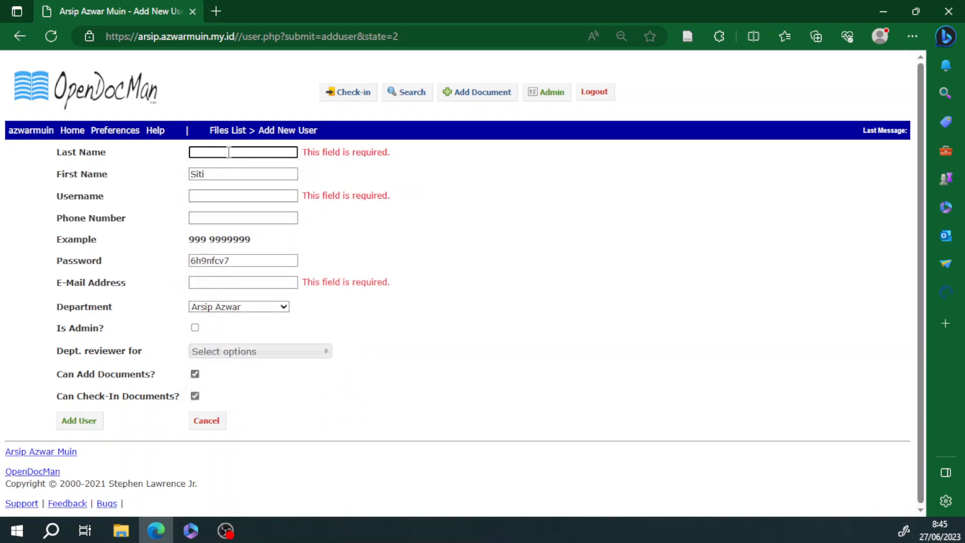
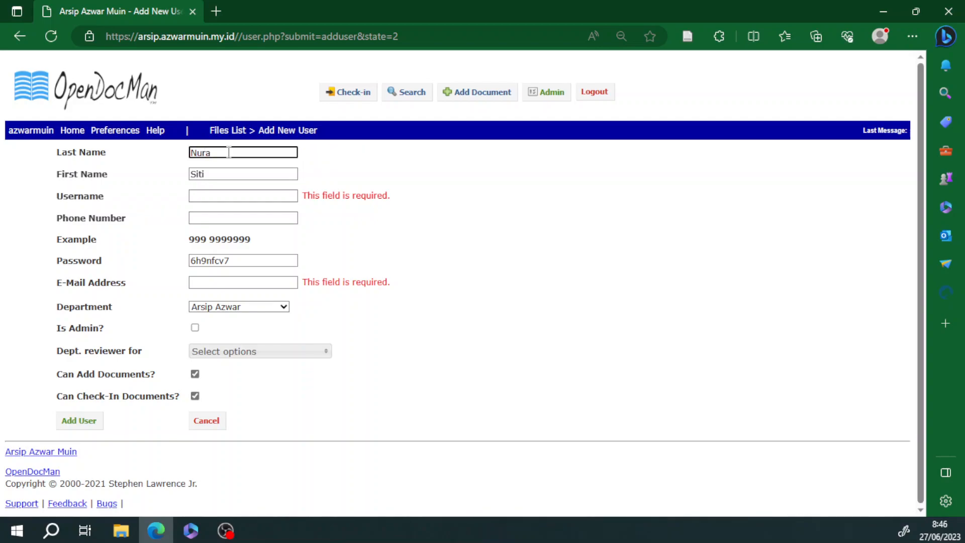
left_click(492, 241)
Step: Set the new user's username and replace the generated password with a new one
left_click(275, 195)
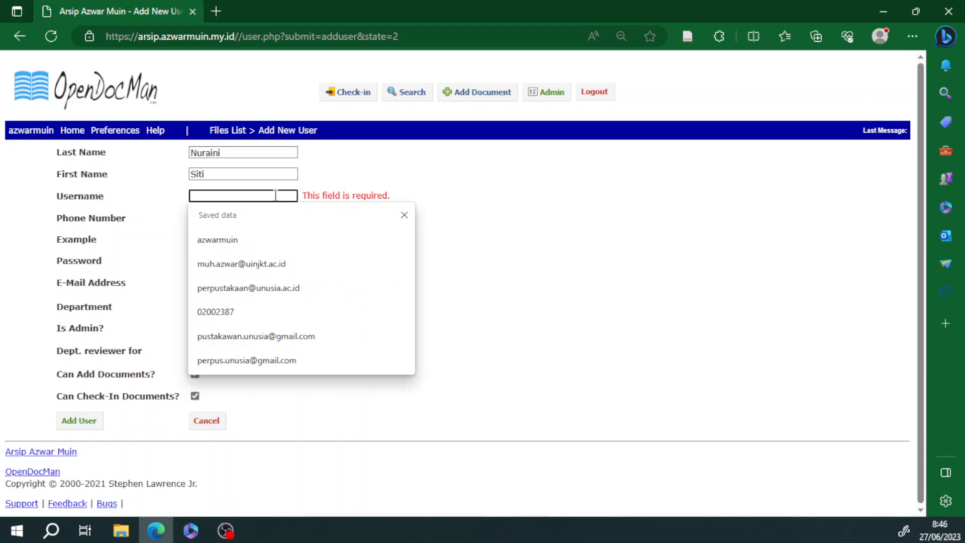
type("siti")
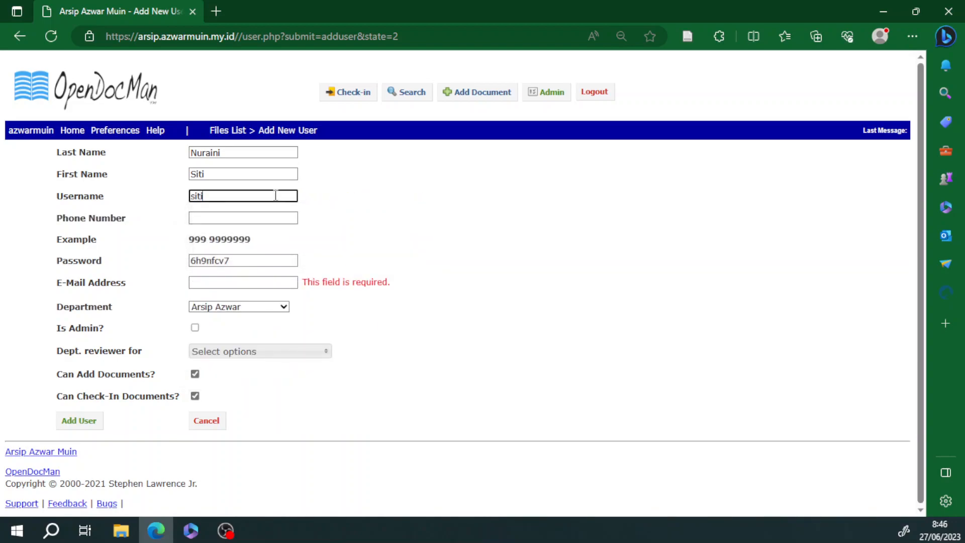
left_click(400, 227)
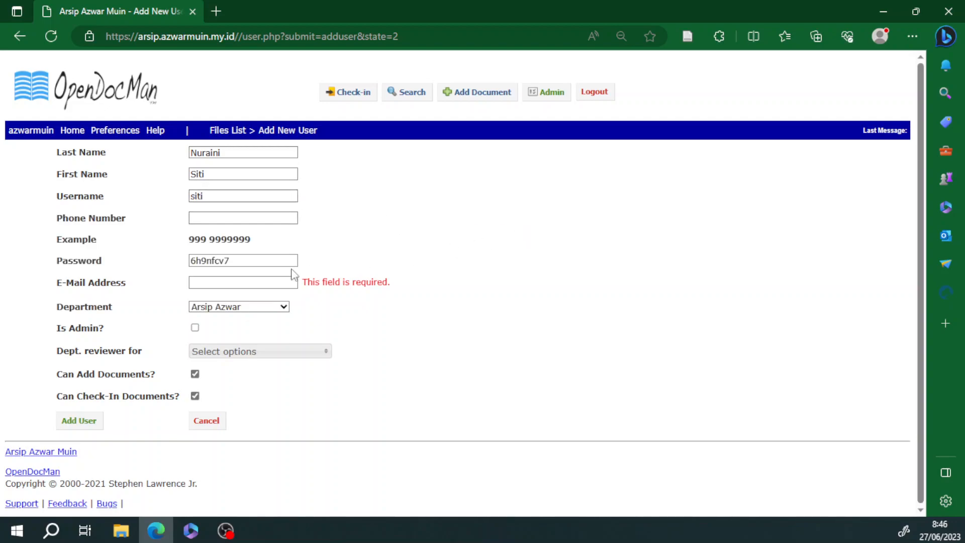
left_click_drag(265, 257, 134, 257)
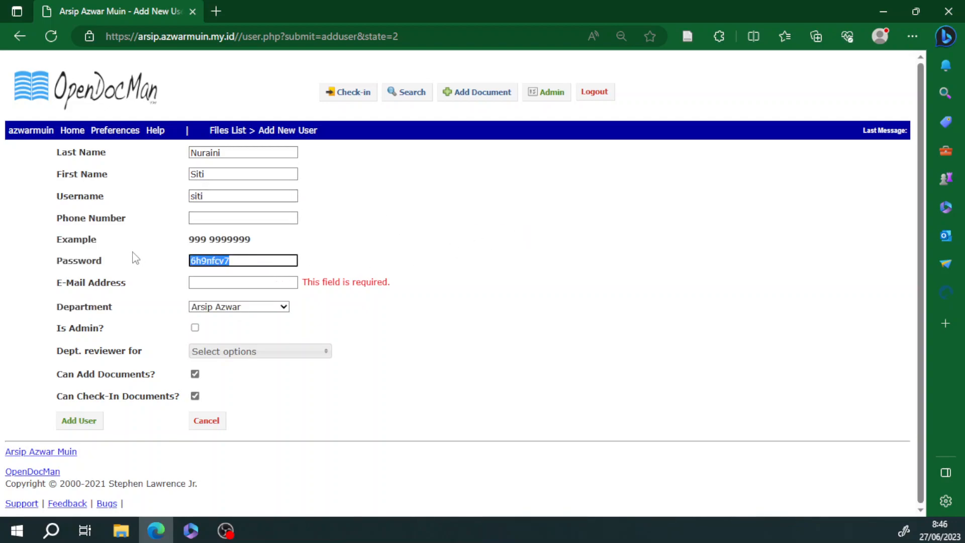
left_click(287, 282)
Step: Fill in the user's e-mail address and keep the default department
left_click(273, 283)
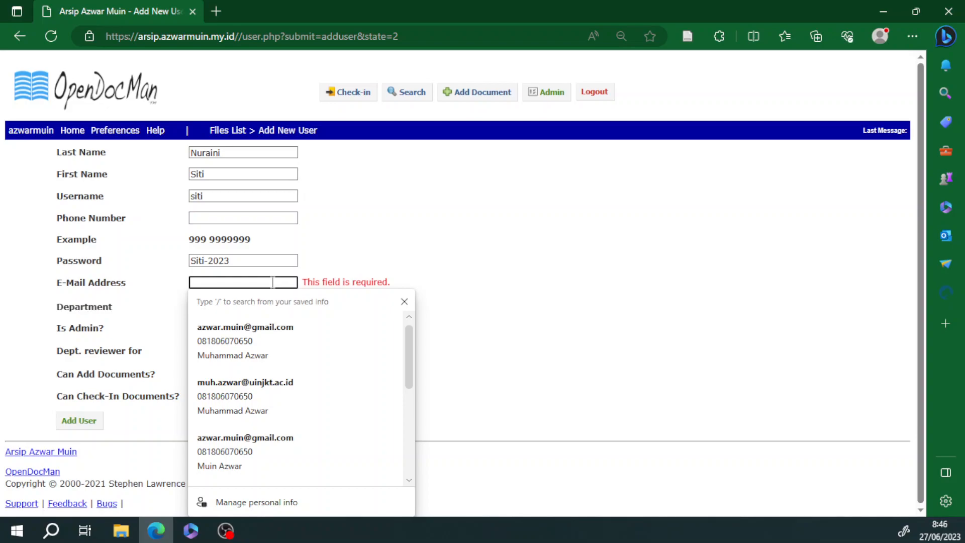
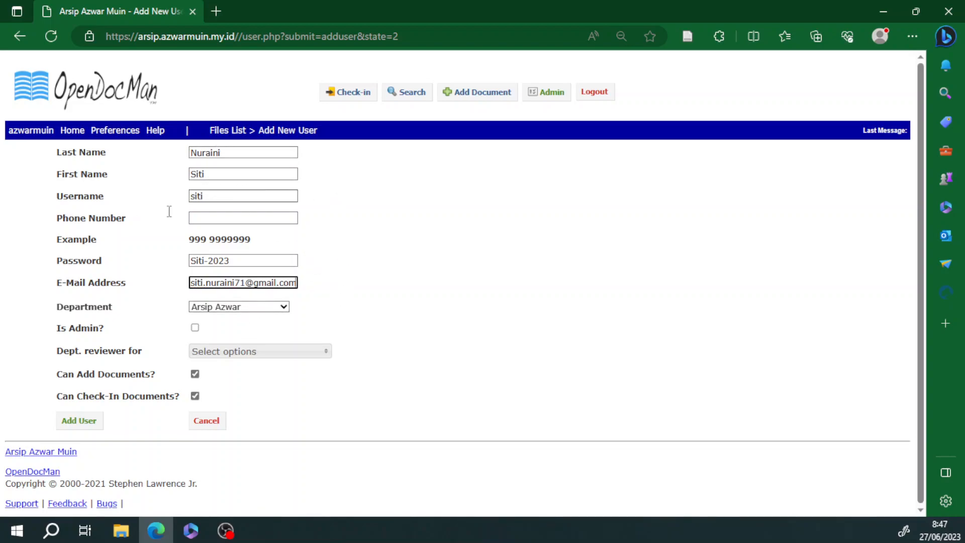
left_click(236, 306)
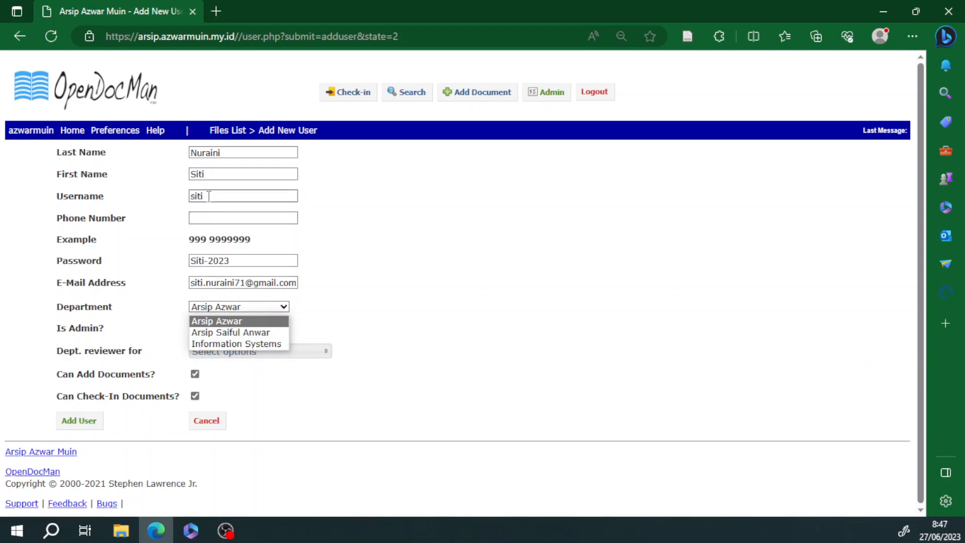
left_click(354, 318)
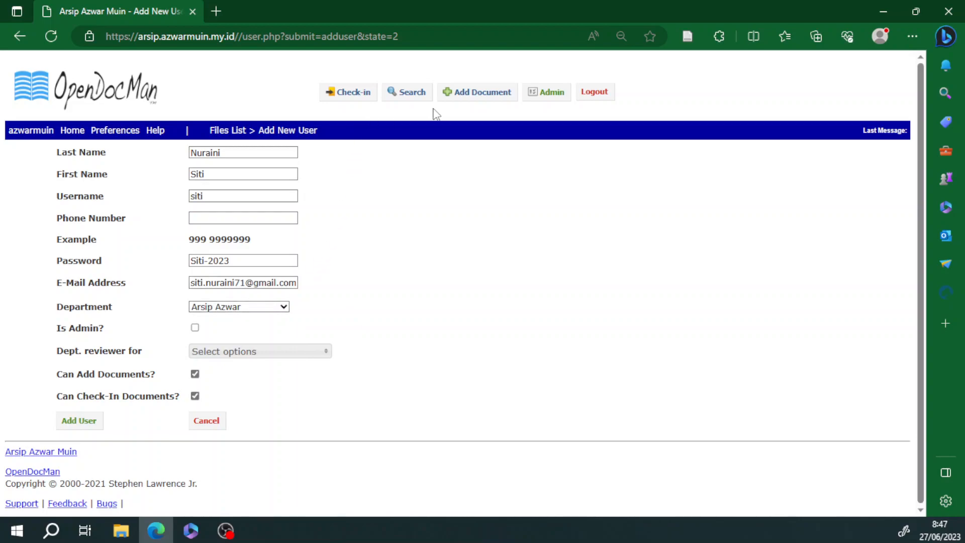
right_click(476, 97)
Step: In a new tab's admin panel, add an 'Arsip' department named after the new user
left_click(497, 103)
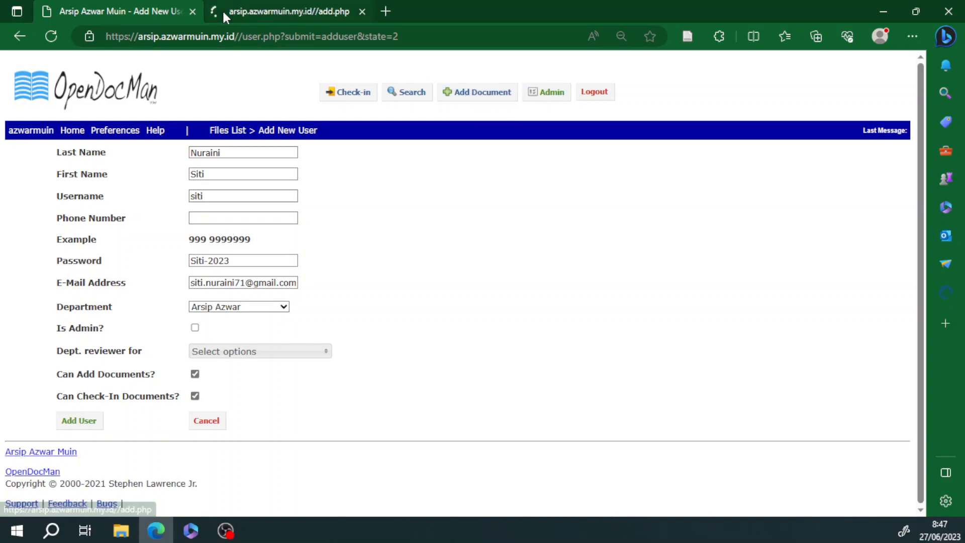
left_click(250, 14)
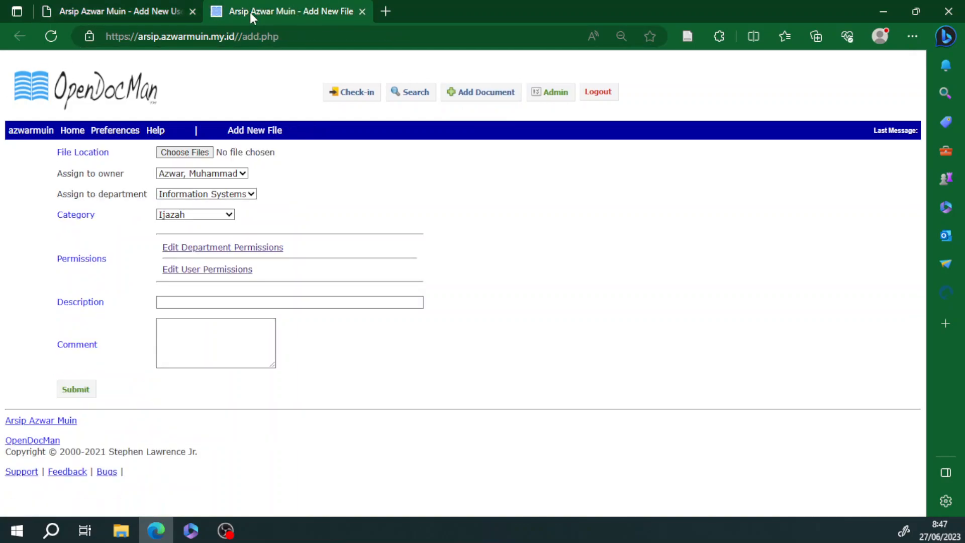
left_click(537, 96)
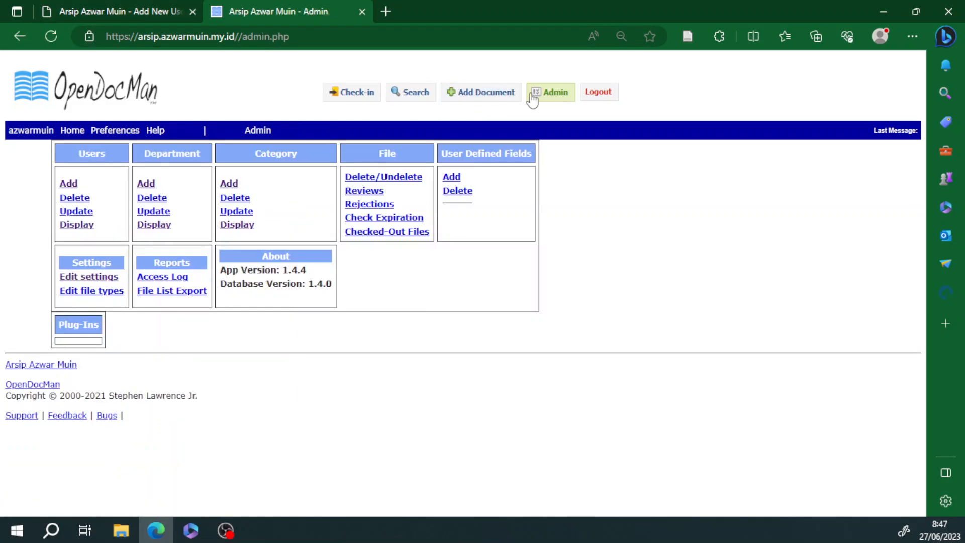
left_click(150, 186)
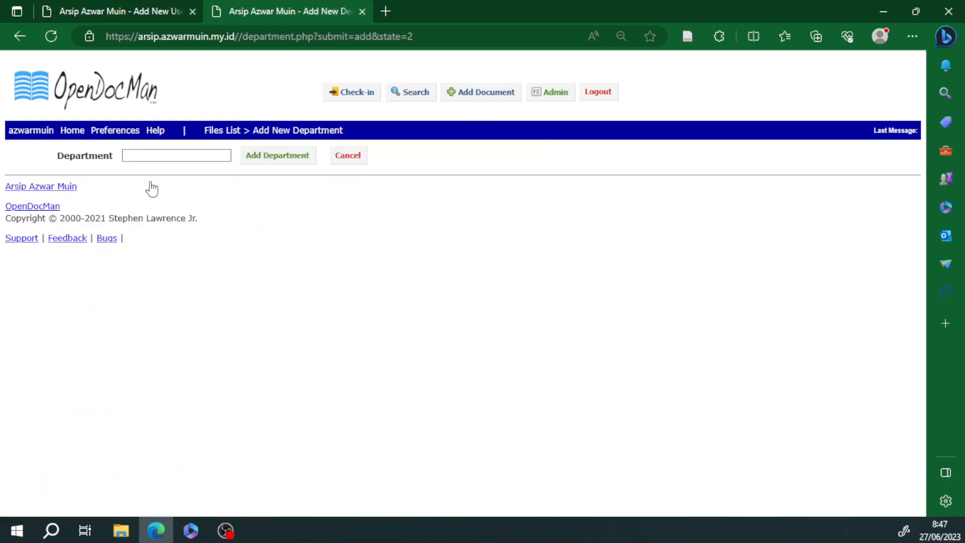
left_click(159, 154)
type("Ars")
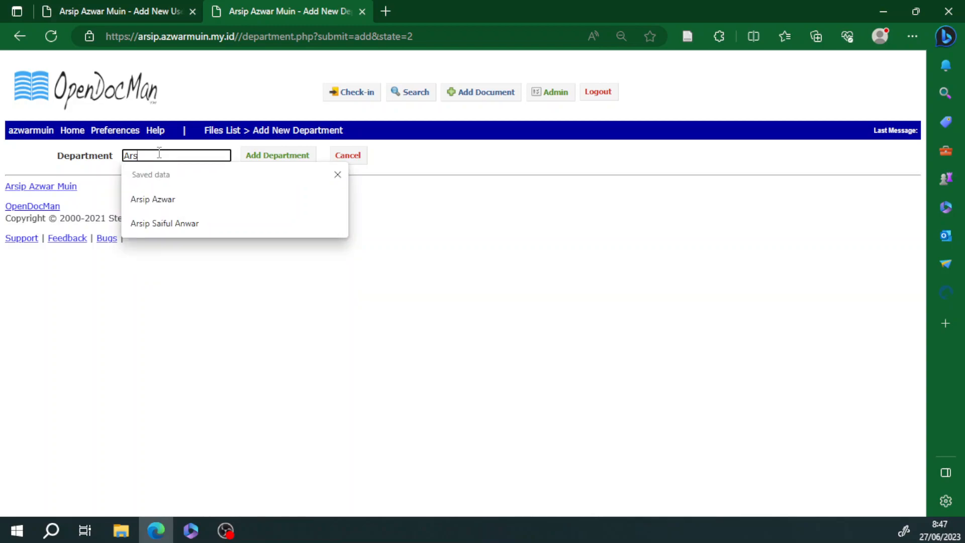
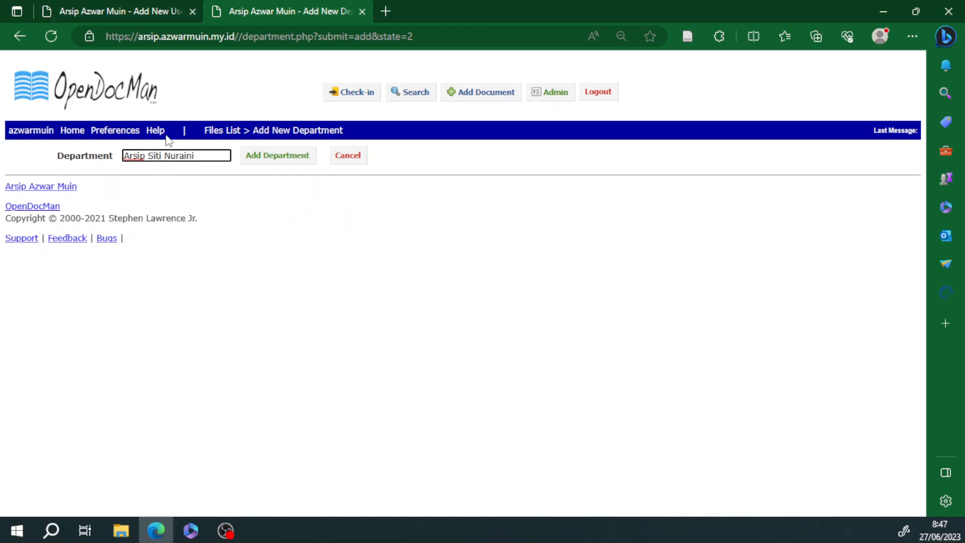
left_click(285, 161)
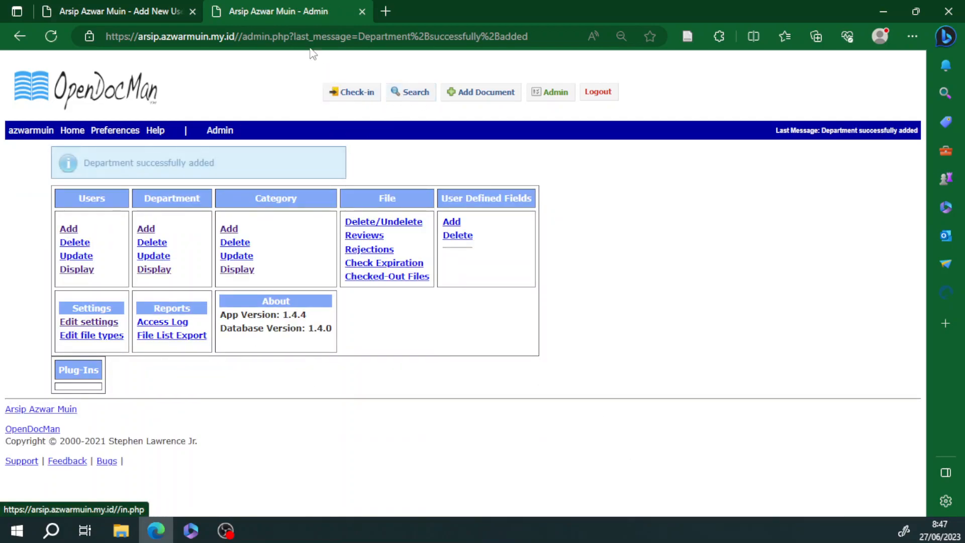
Step: Reload the Add New User form and select the new Arsip department
left_click(148, 19)
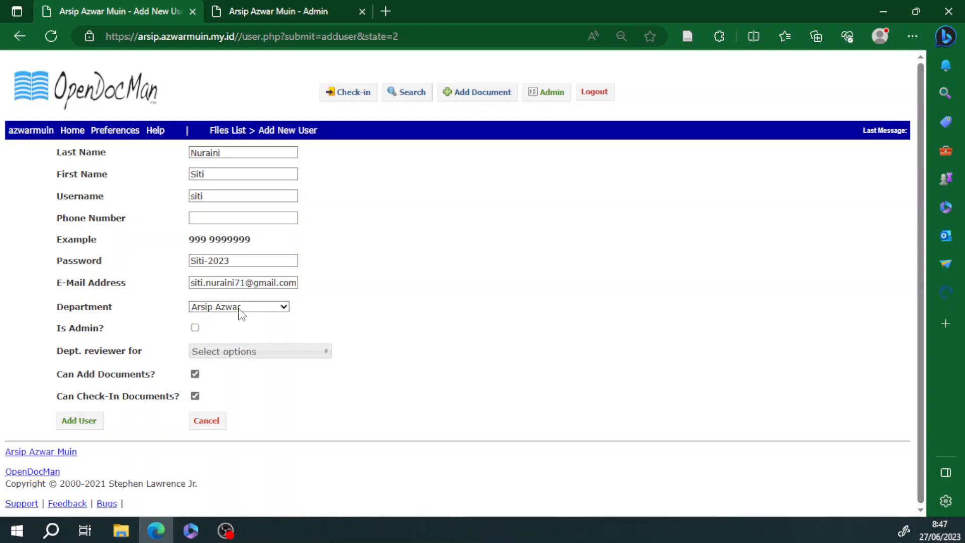
left_click(59, 38)
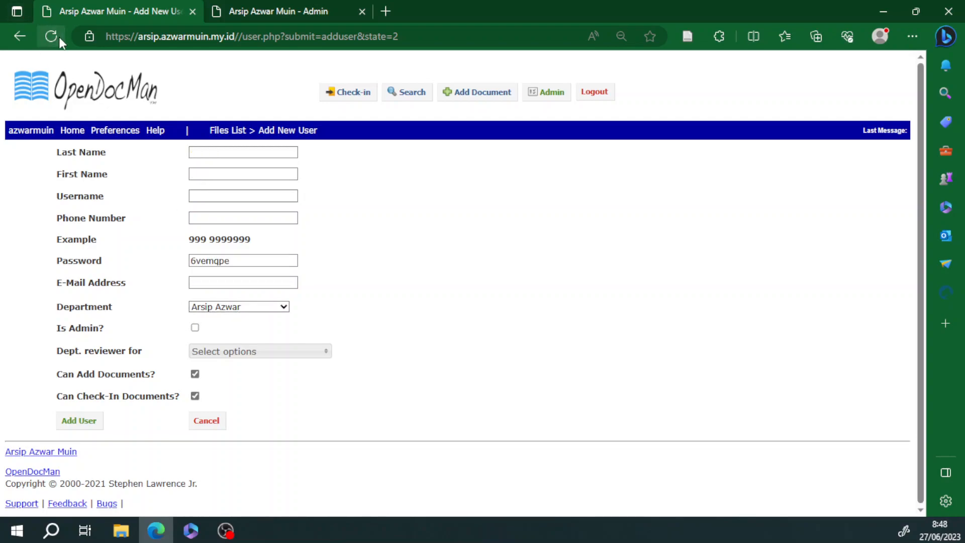
left_click(208, 309)
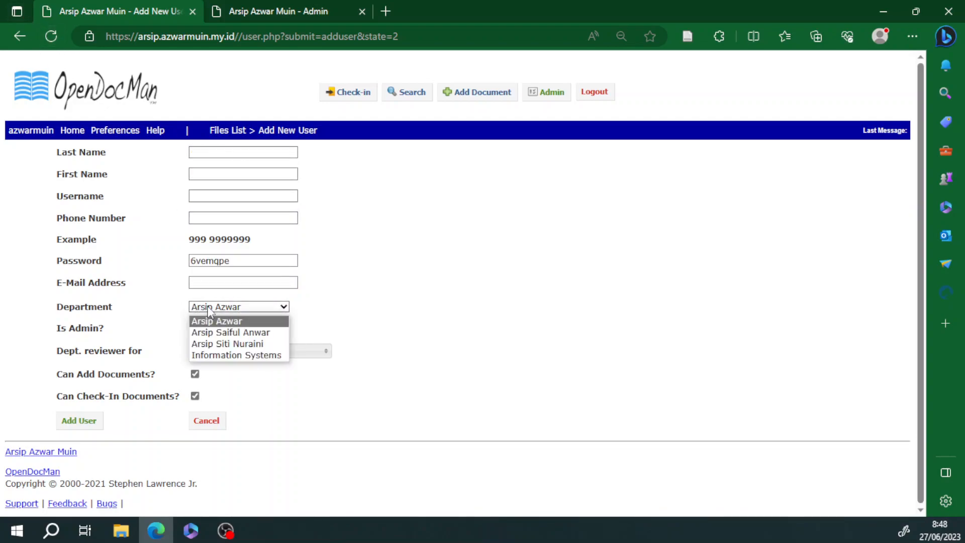
left_click(236, 345)
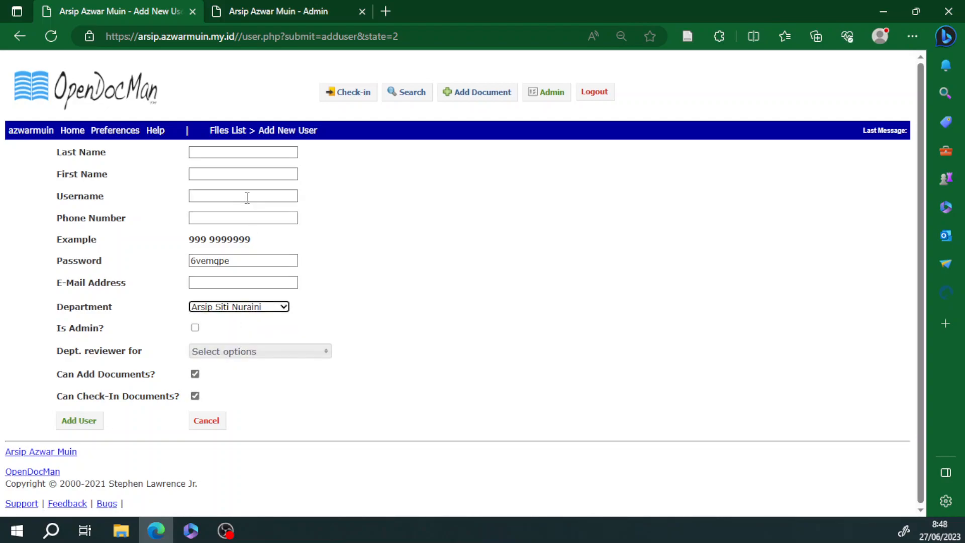
Step: Enter the user's last name, first name and username, leaving the phone number empty
left_click(234, 152)
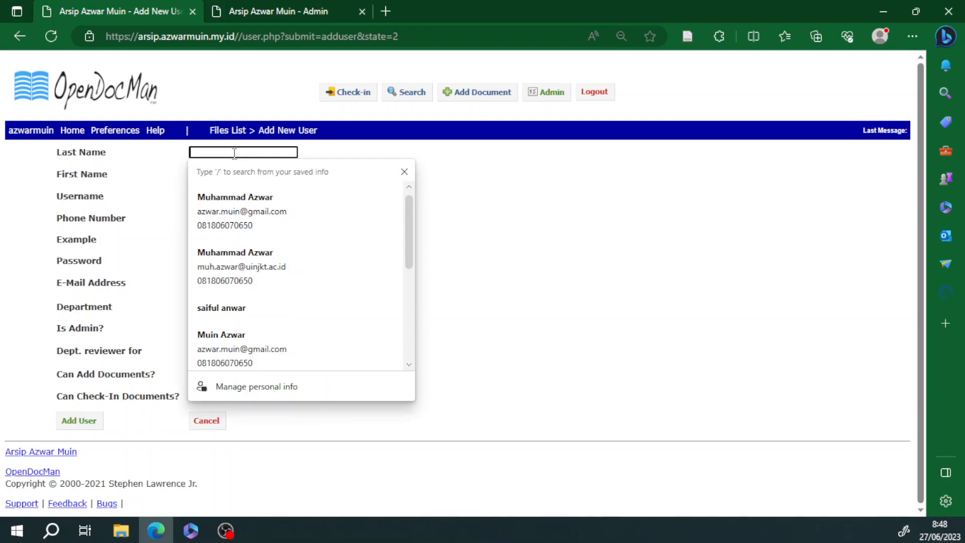
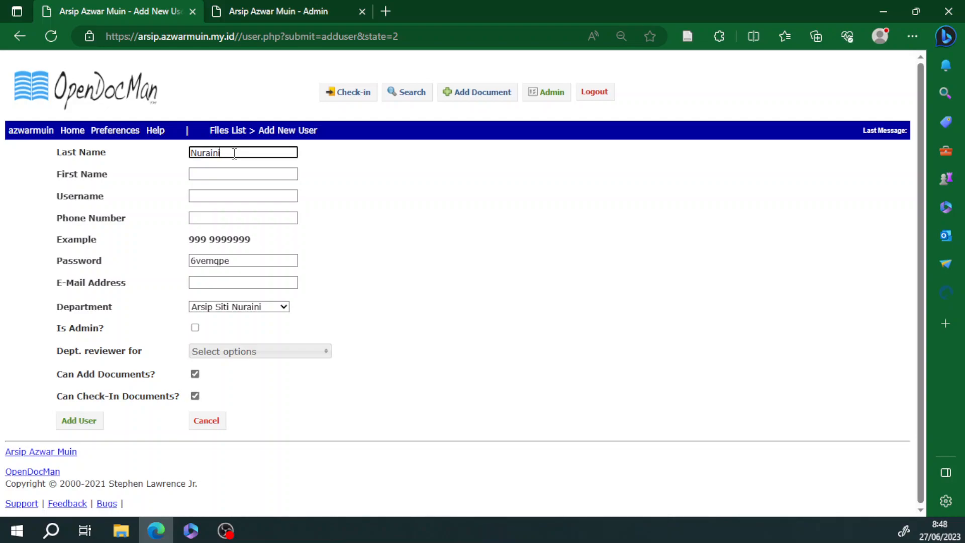
left_click(248, 174)
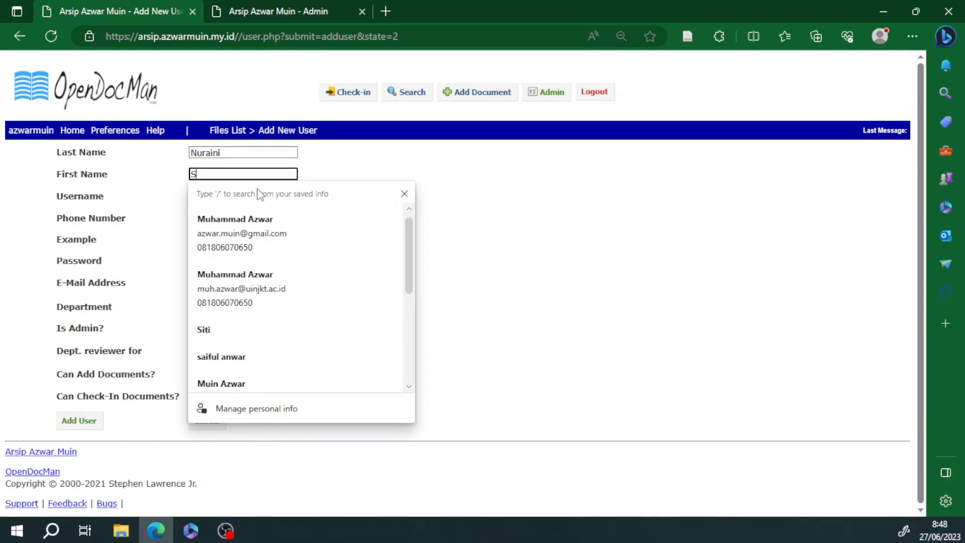
left_click(404, 194)
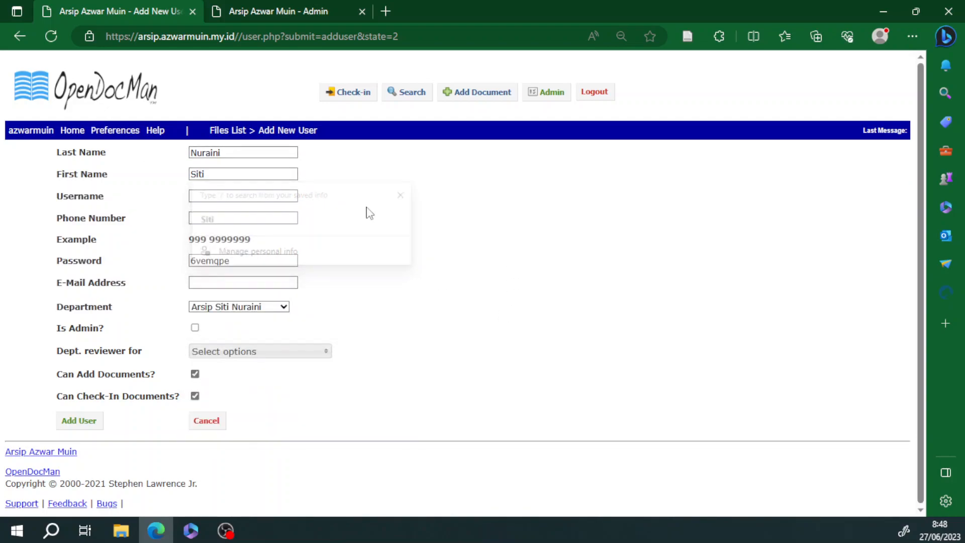
left_click(251, 195)
type("siti")
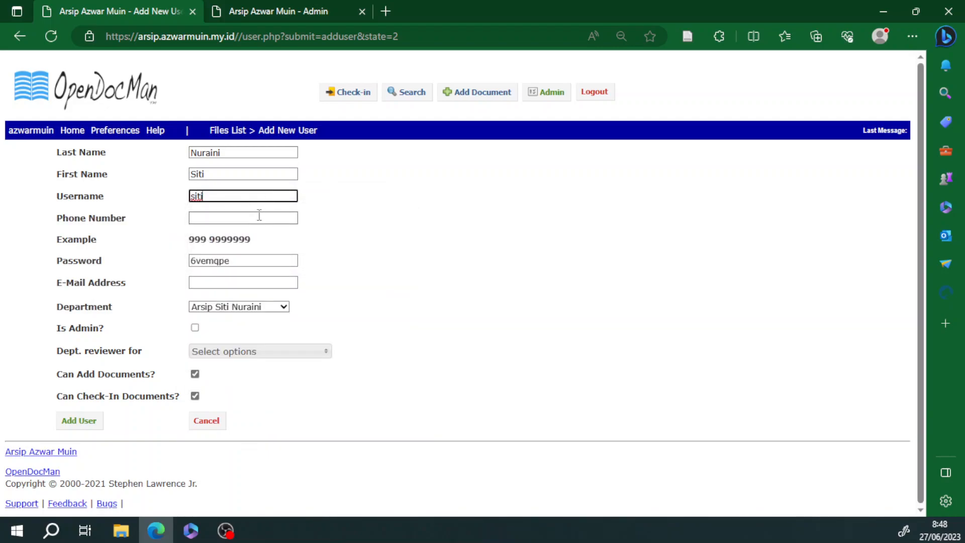
left_click(259, 215)
left_click(356, 203)
Step: Replace the generated password, enter the user's e-mail, and keep their Arsip department
left_click_drag(239, 256, 192, 244)
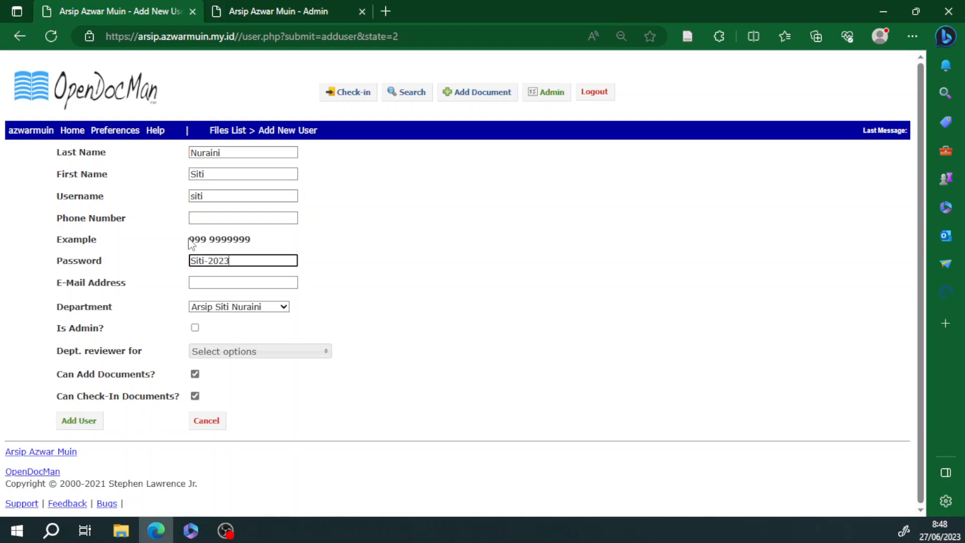
left_click(249, 281)
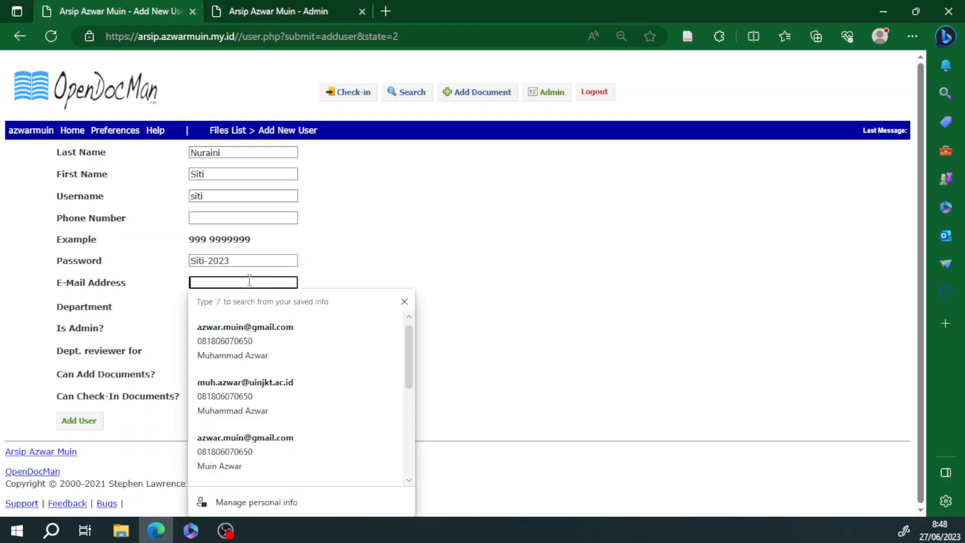
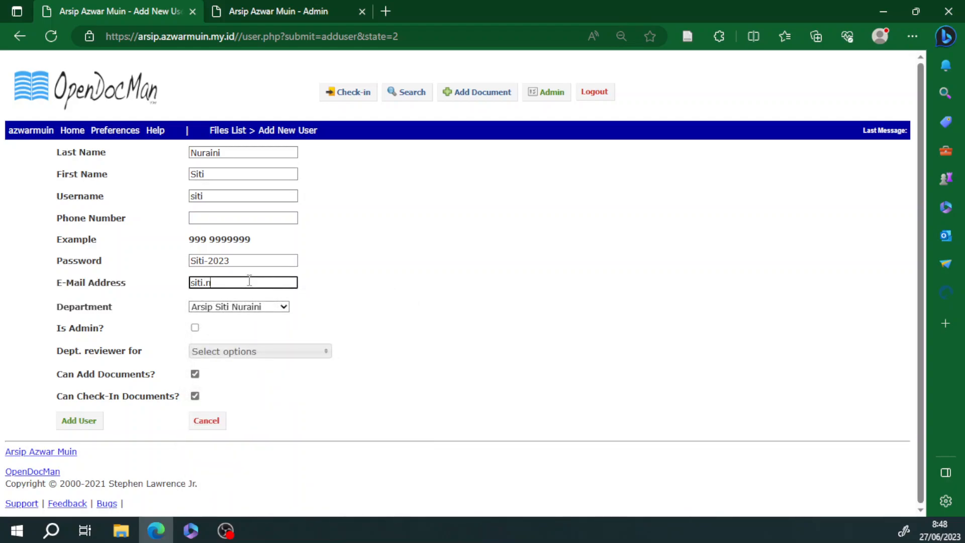
left_click(244, 307)
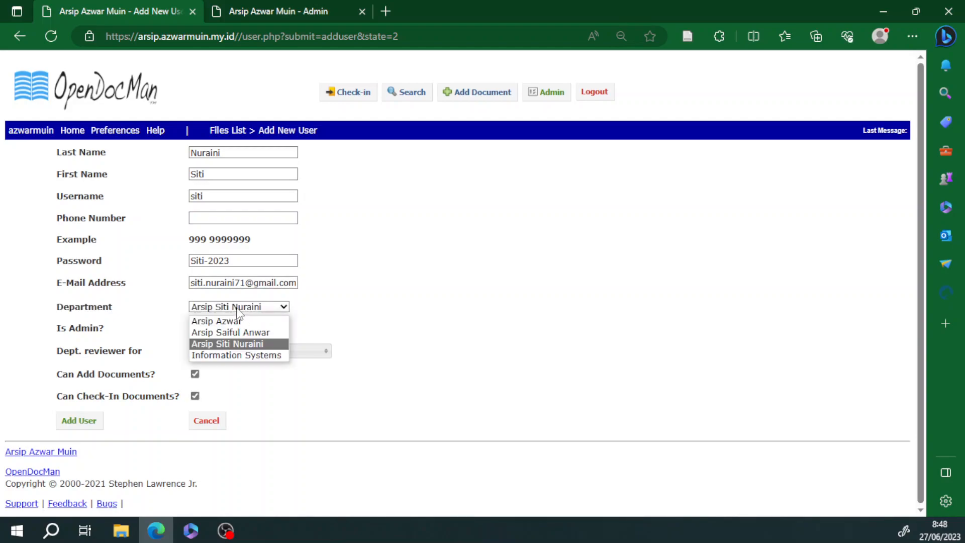
left_click(251, 344)
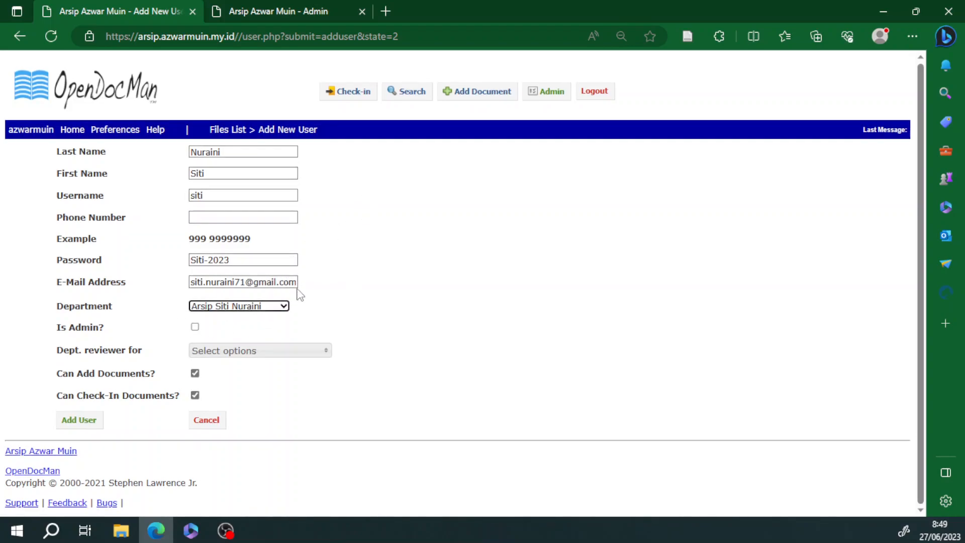
left_click(215, 351)
left_click(315, 352)
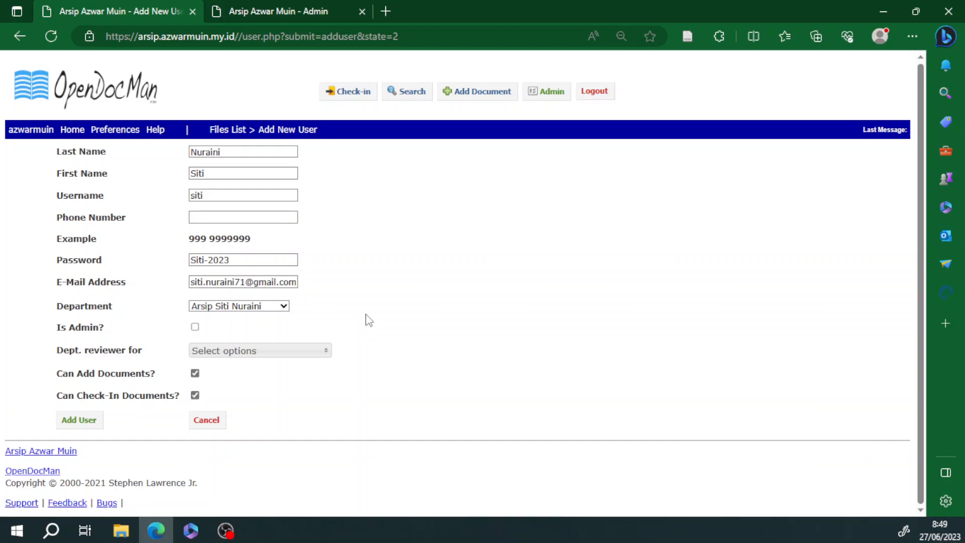
Step: Try out the reviewer department choices, ending with no departments selected for review
left_click(243, 352)
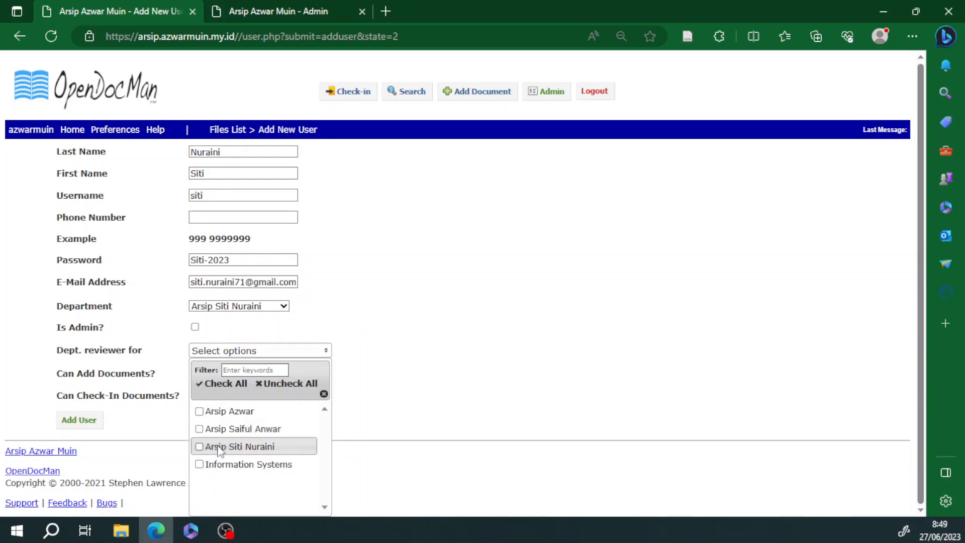
left_click(389, 373)
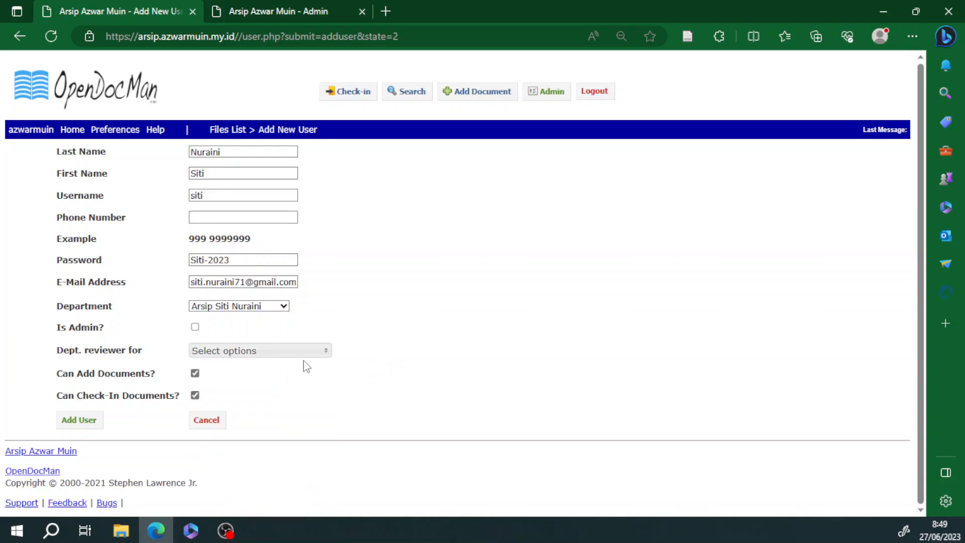
left_click(227, 355)
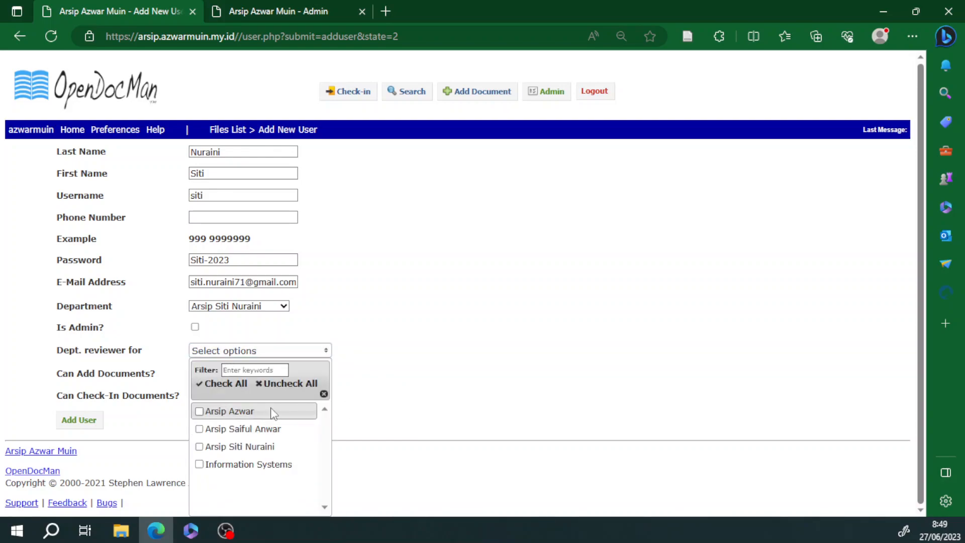
left_click(216, 385)
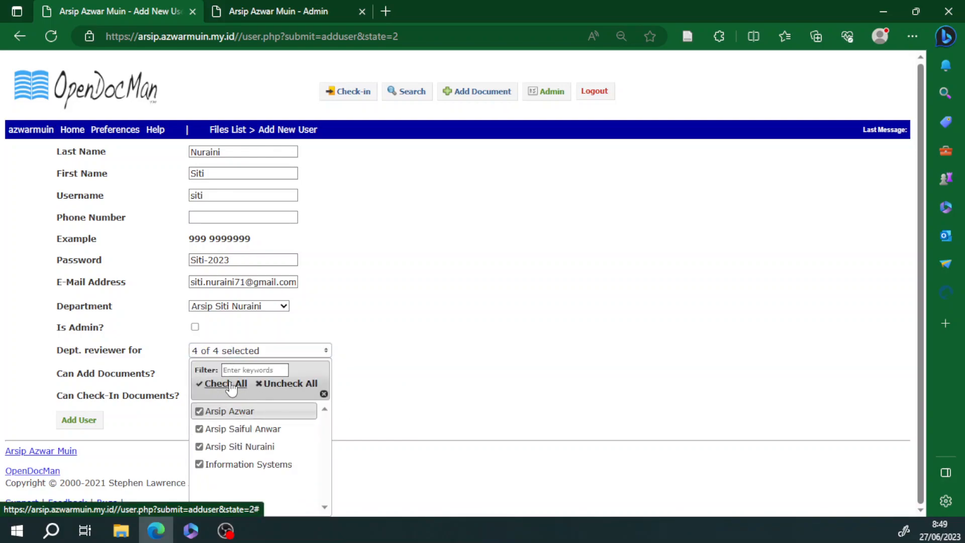
left_click(287, 384)
left_click(377, 351)
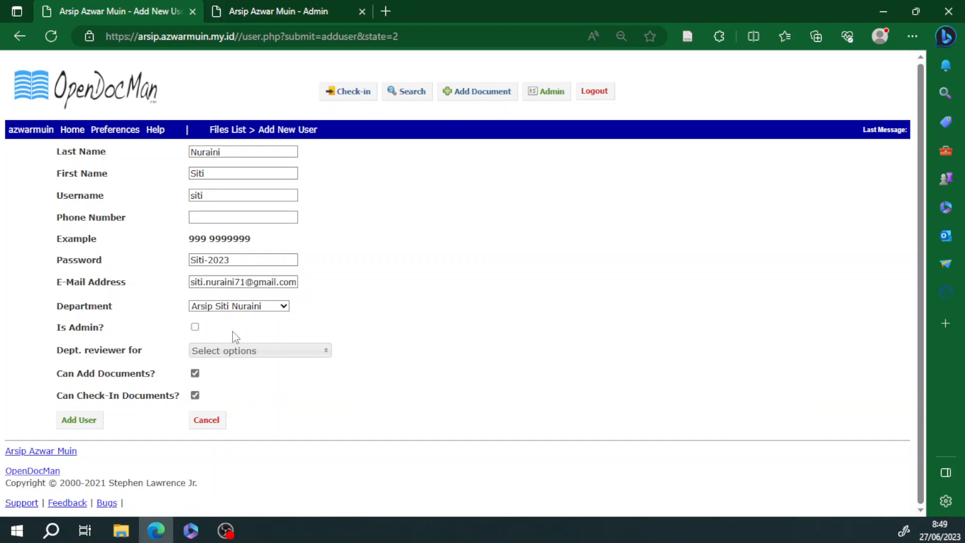
left_click(241, 352)
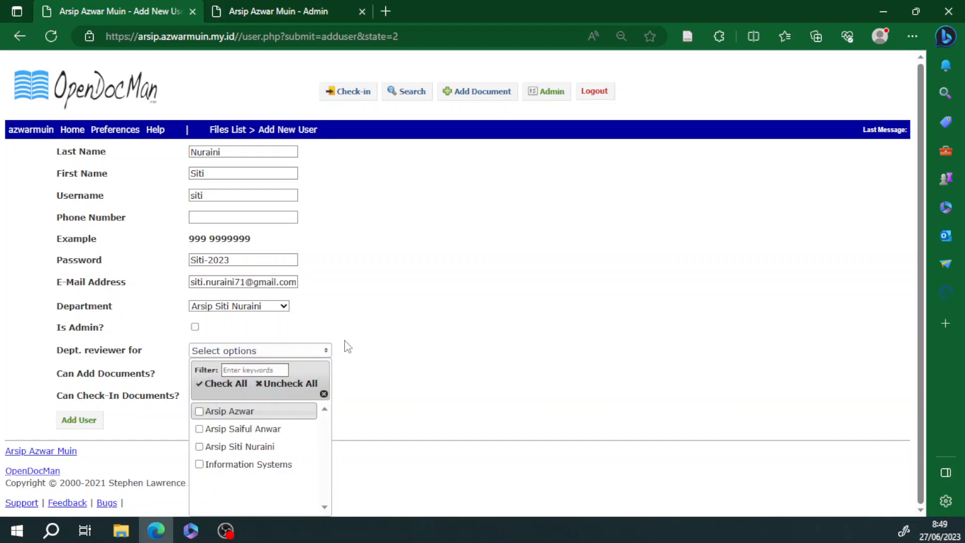
left_click(372, 327)
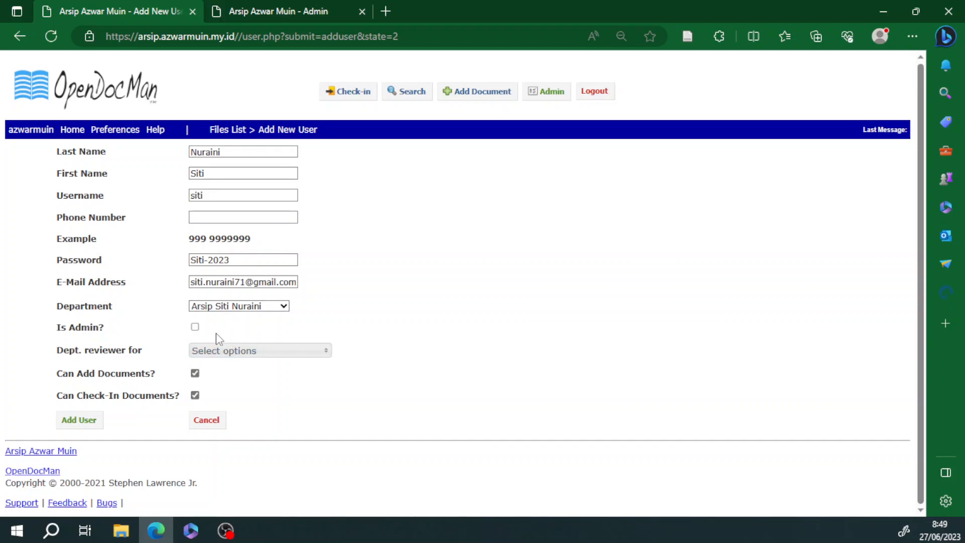
left_click(221, 352)
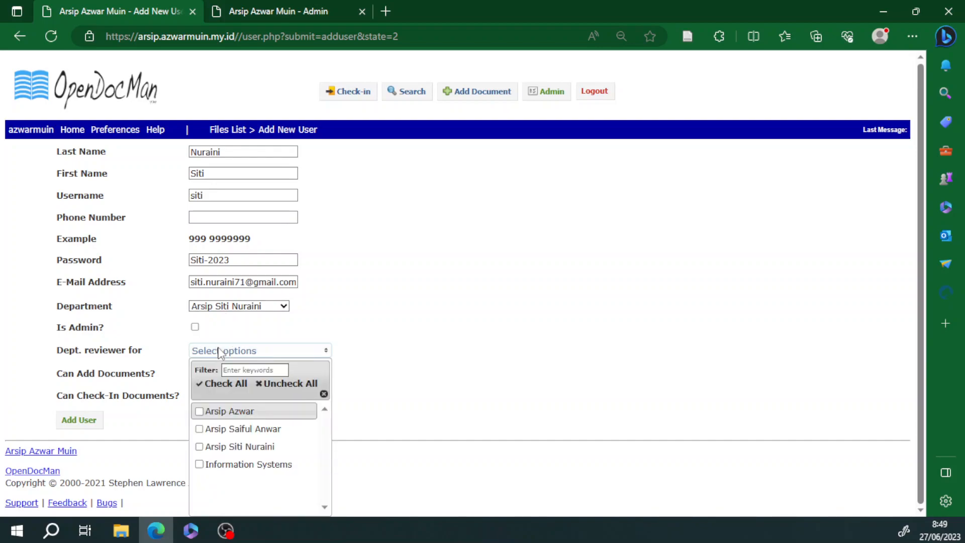
left_click(199, 411)
left_click(200, 447)
left_click(199, 429)
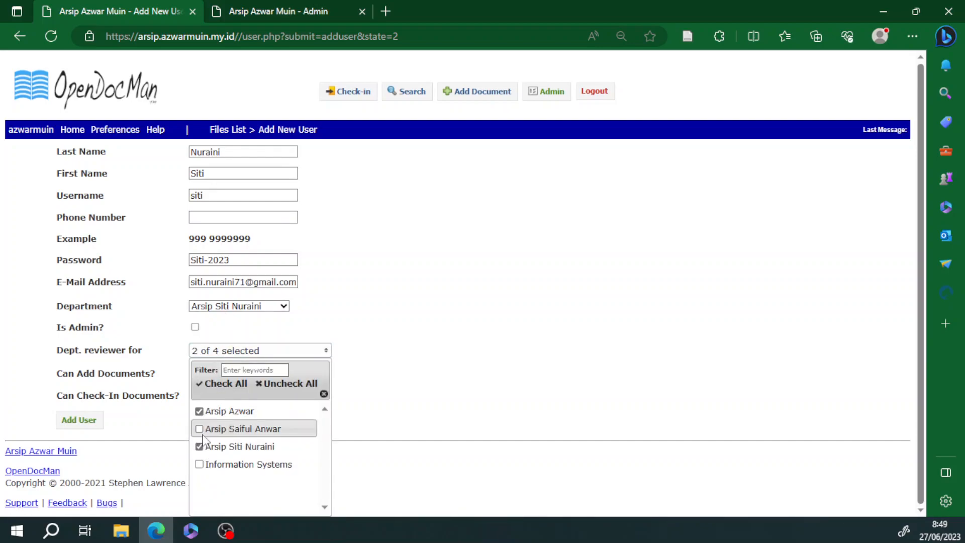
left_click(200, 411)
left_click(199, 429)
left_click(199, 446)
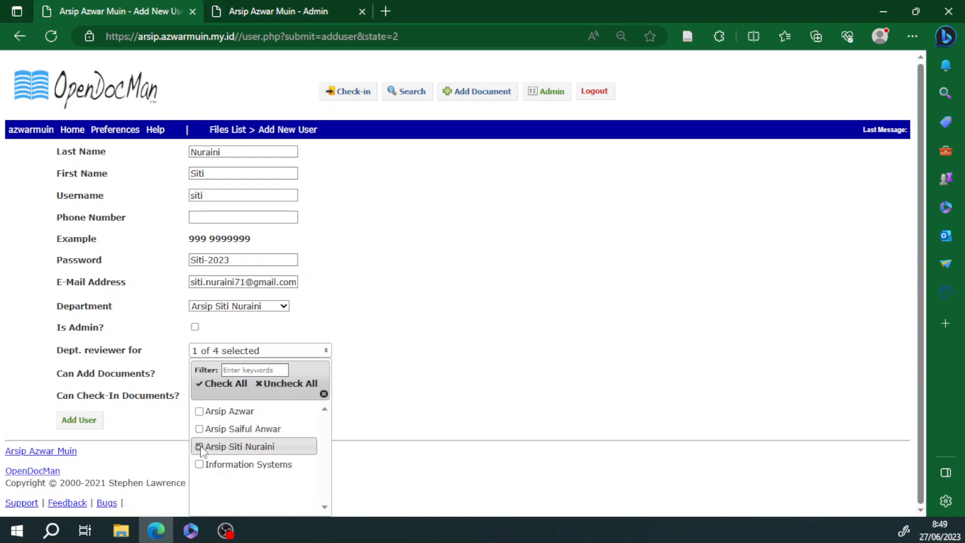
left_click(455, 391)
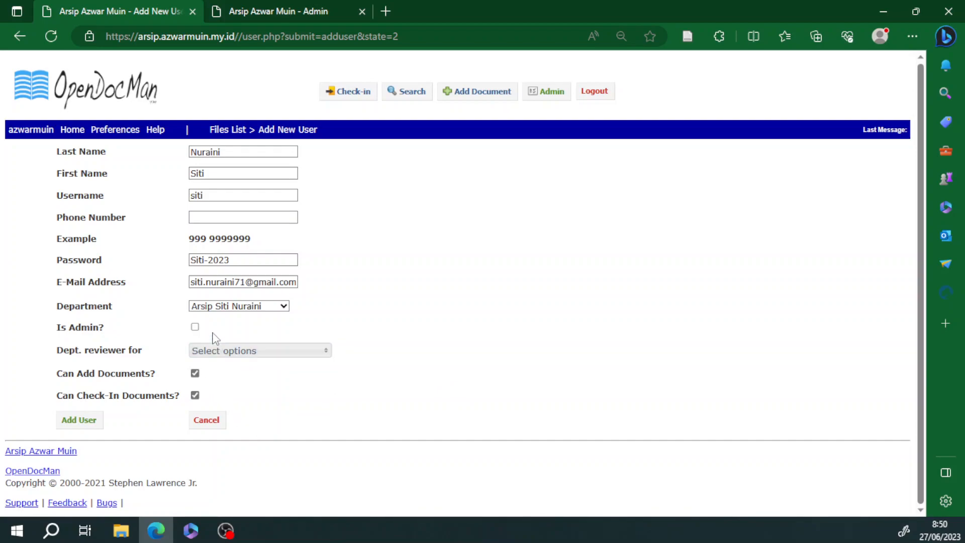
Step: Keep the Arsip department, allow adding documents but not check-in, and create the user
left_click(218, 308)
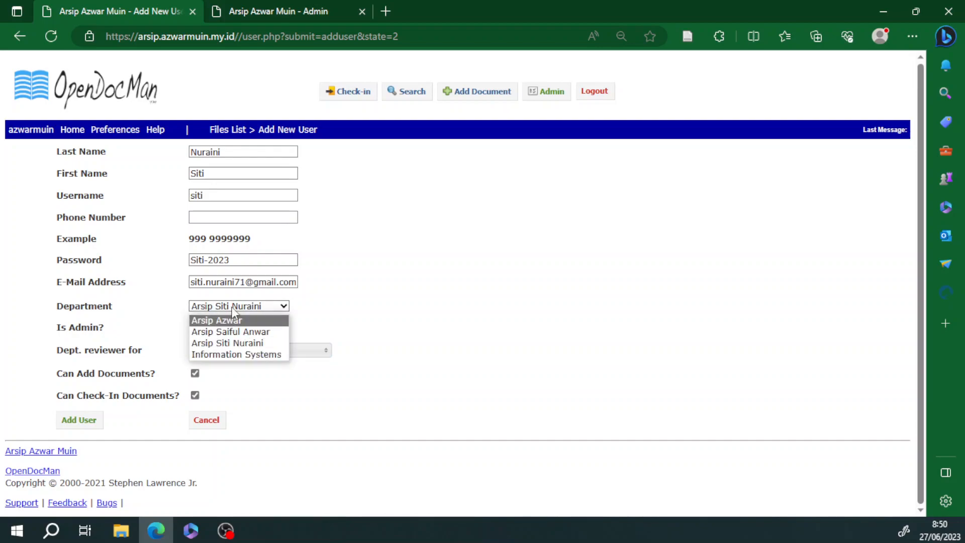
left_click(234, 307)
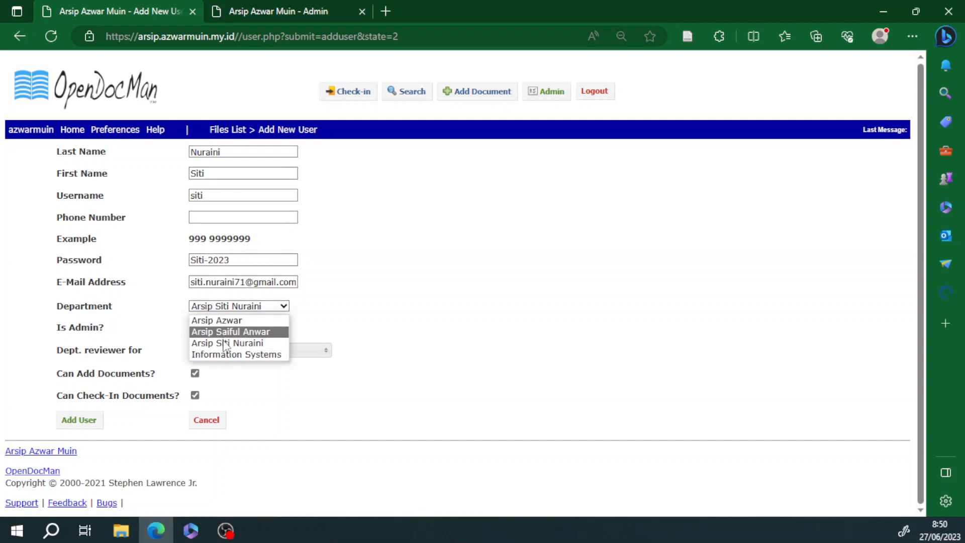
left_click(341, 325)
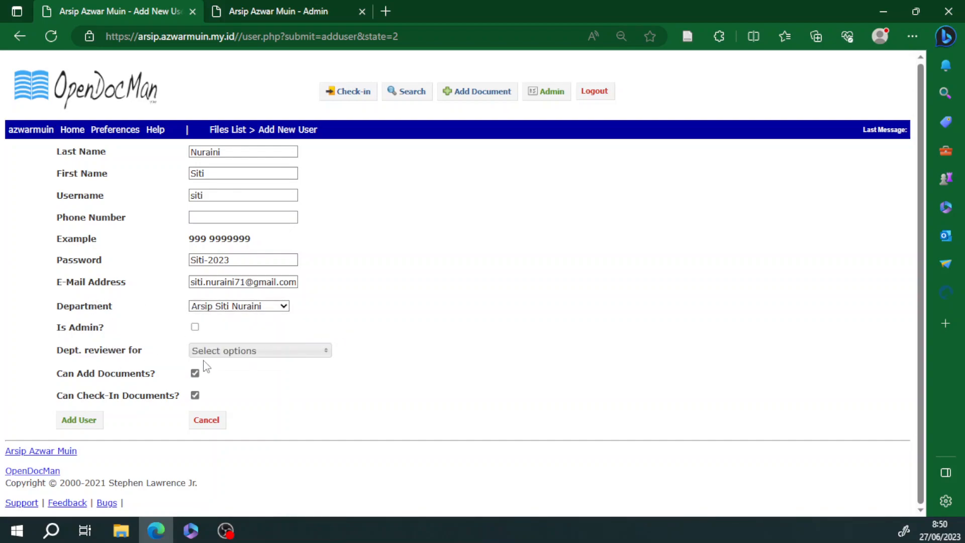
left_click(224, 351)
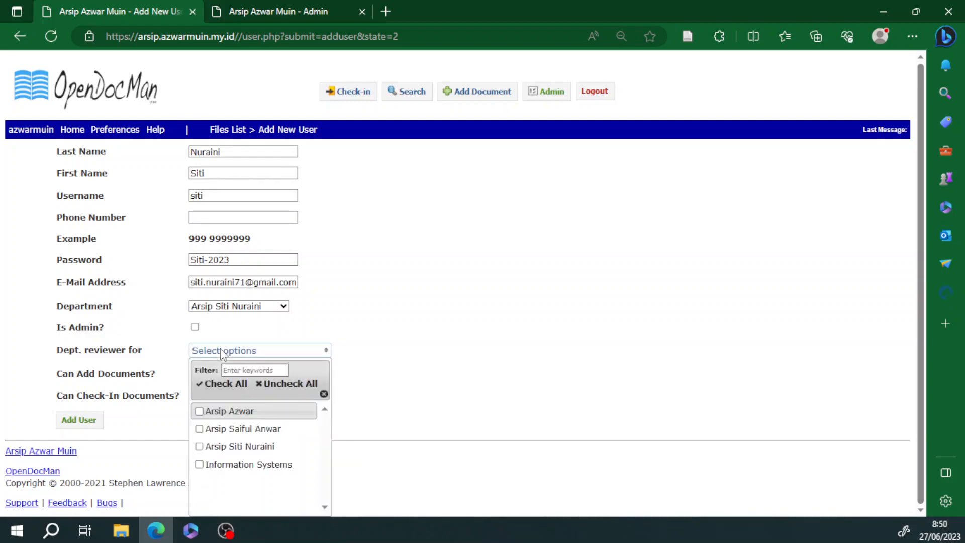
left_click(393, 347)
left_click(195, 373)
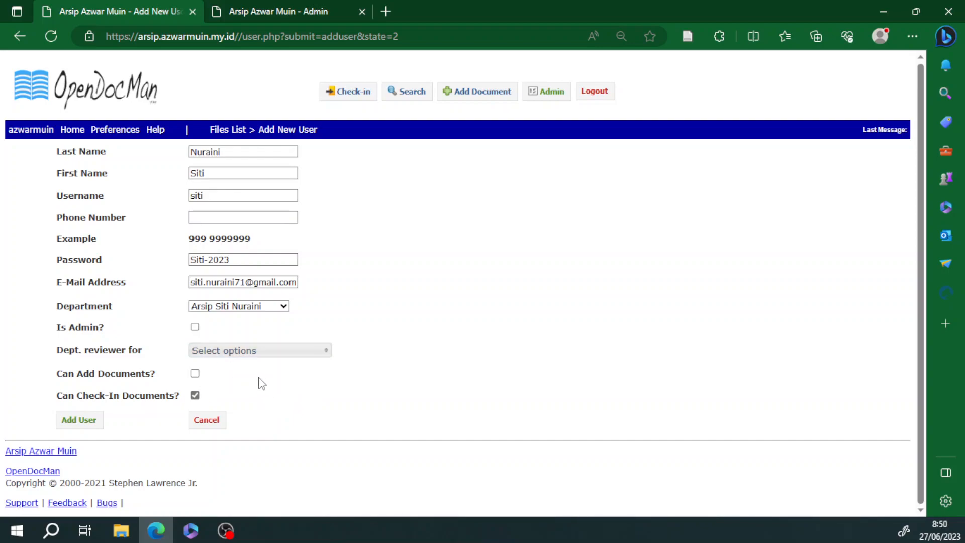
left_click(195, 395)
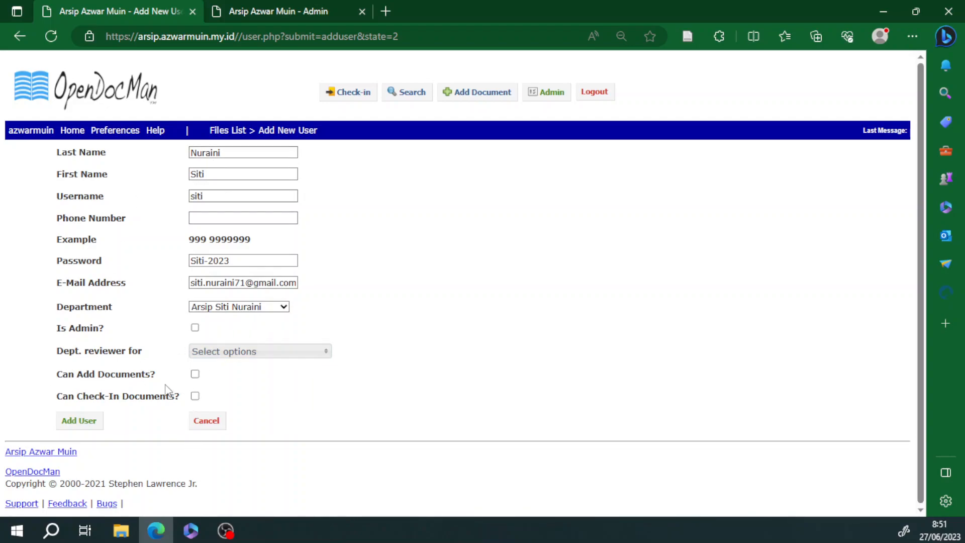
left_click(88, 425)
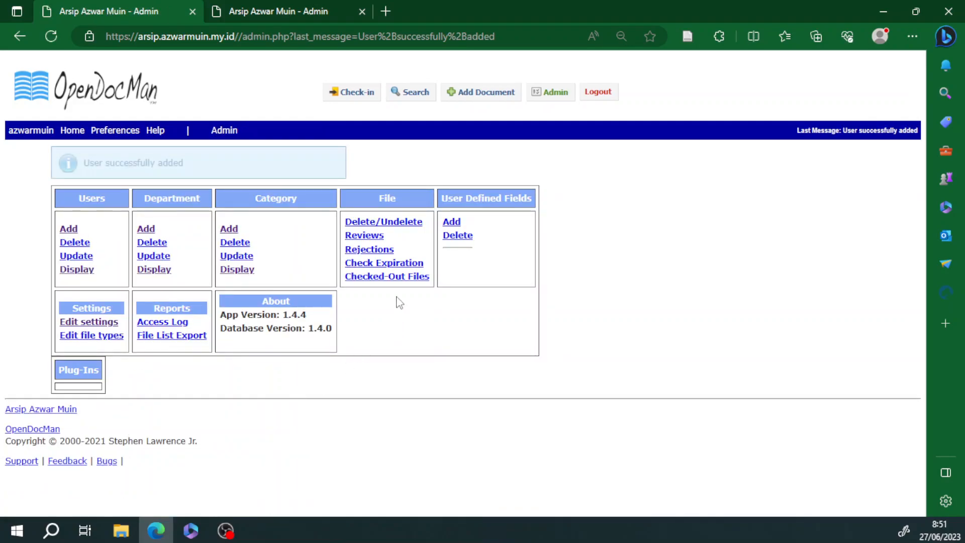
left_click(82, 274)
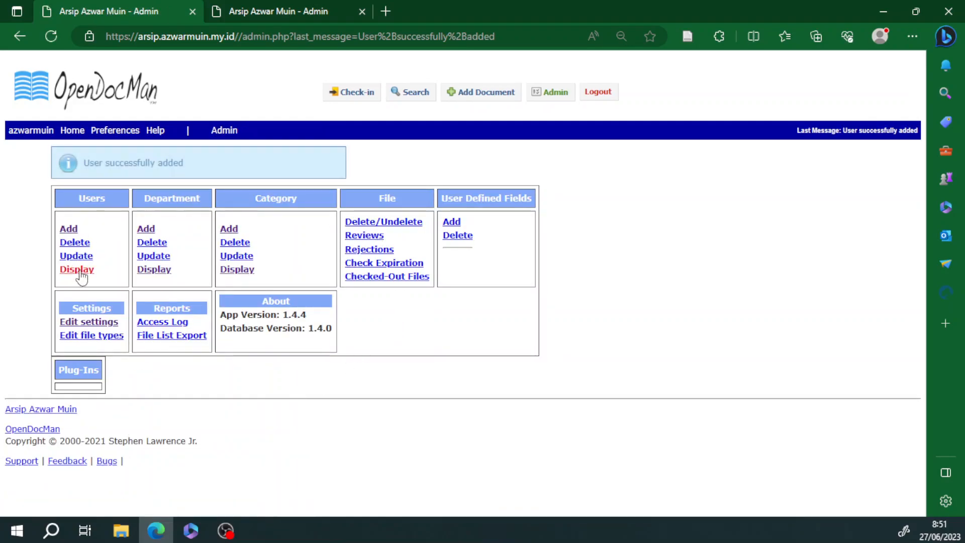
left_click(192, 157)
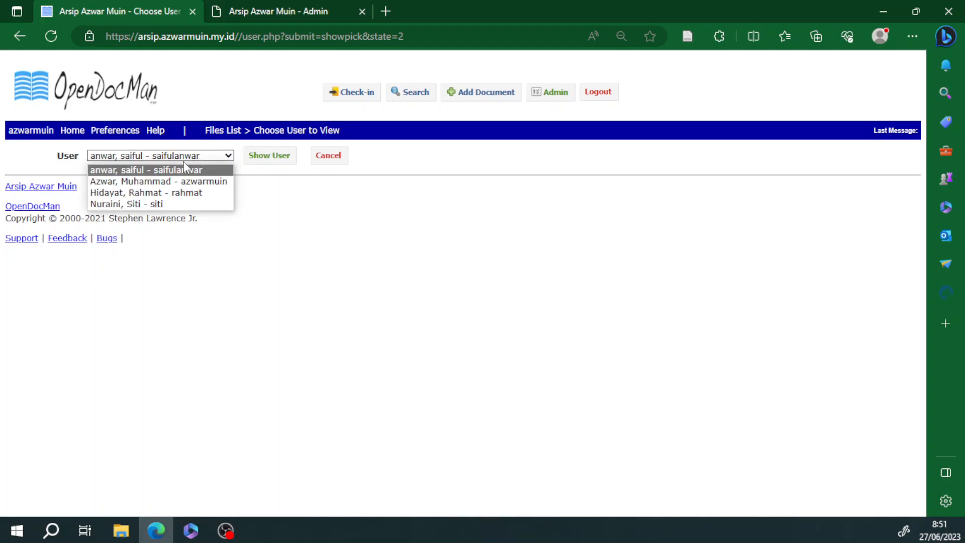
left_click(183, 204)
left_click(263, 160)
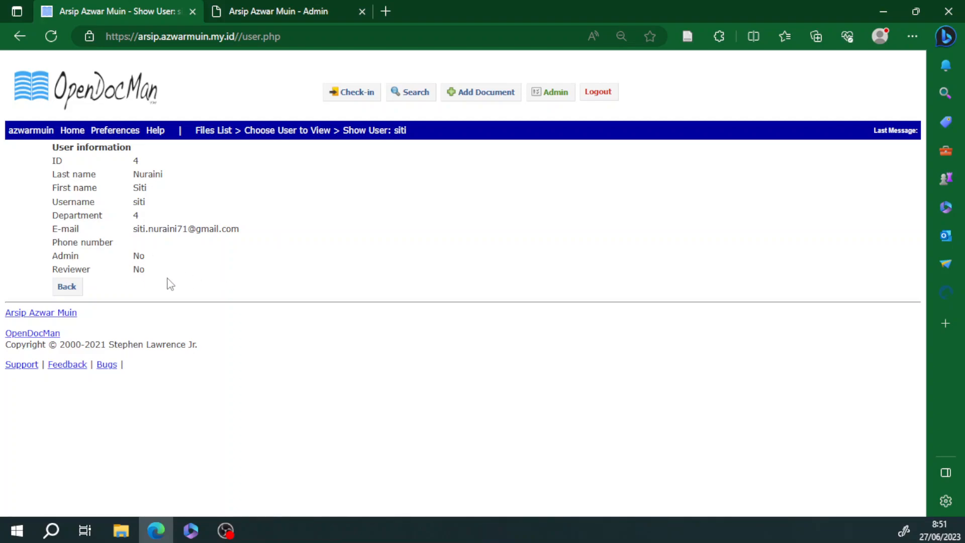
left_click(70, 290)
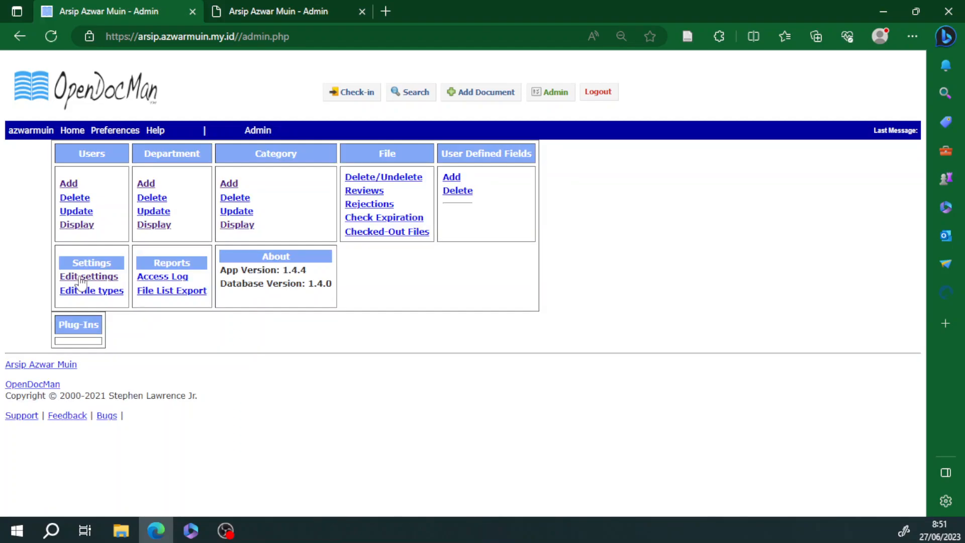
left_click(80, 231)
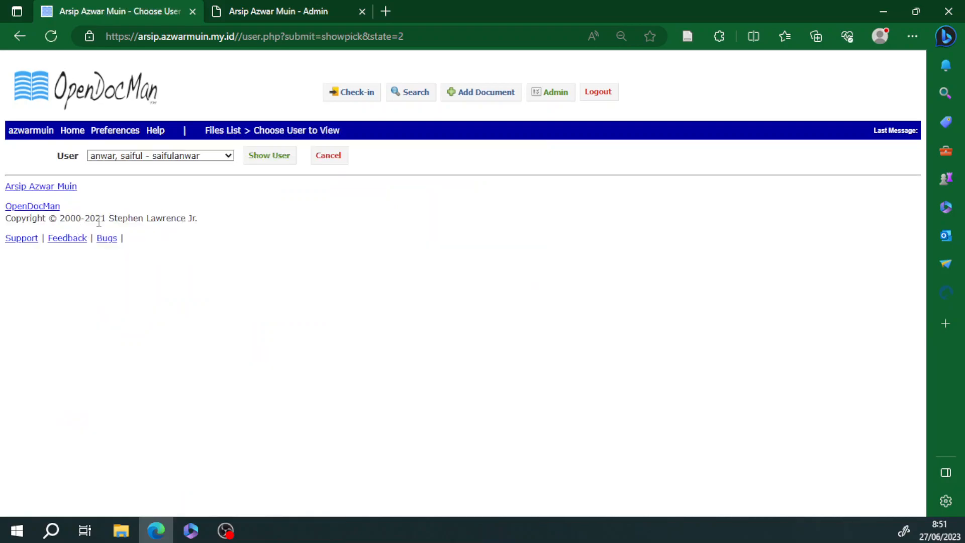
left_click(139, 159)
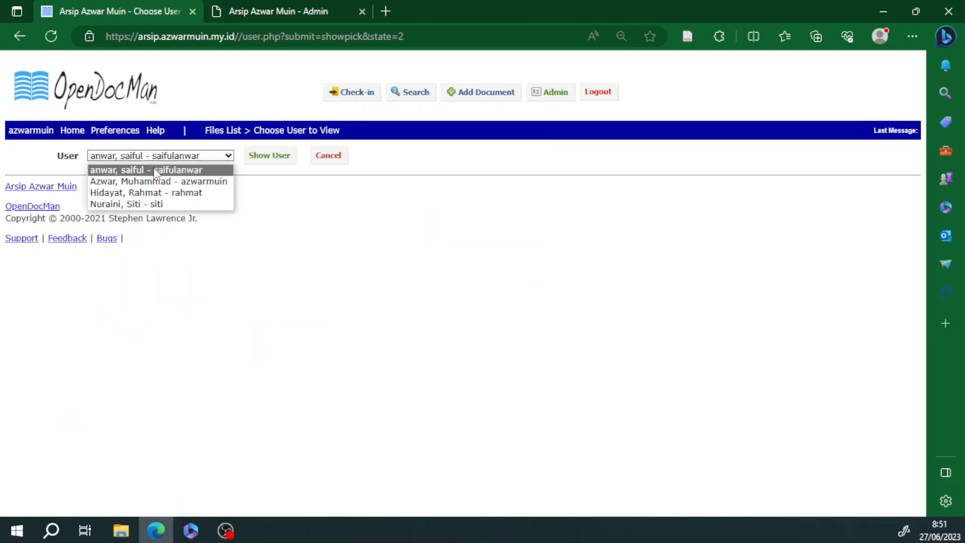
left_click(154, 170)
left_click(266, 157)
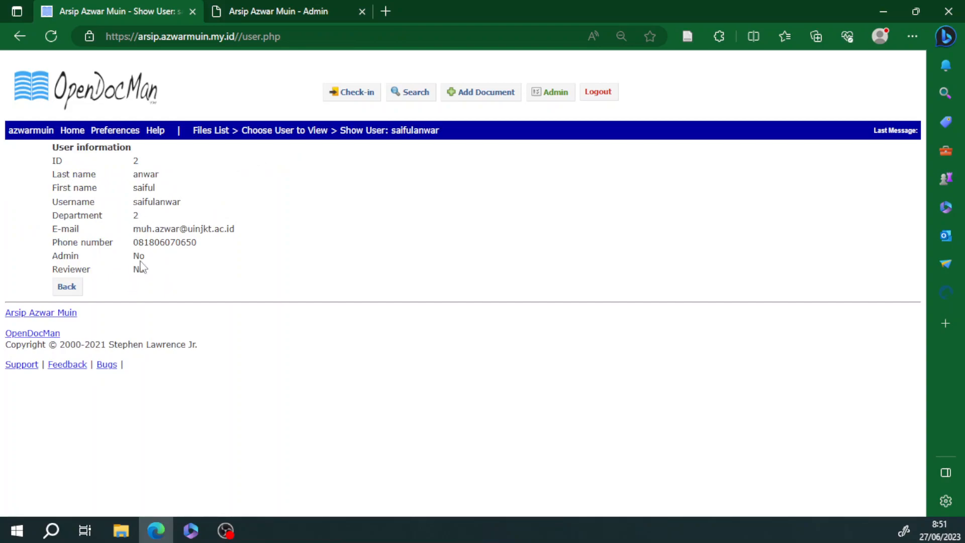
left_click(73, 284)
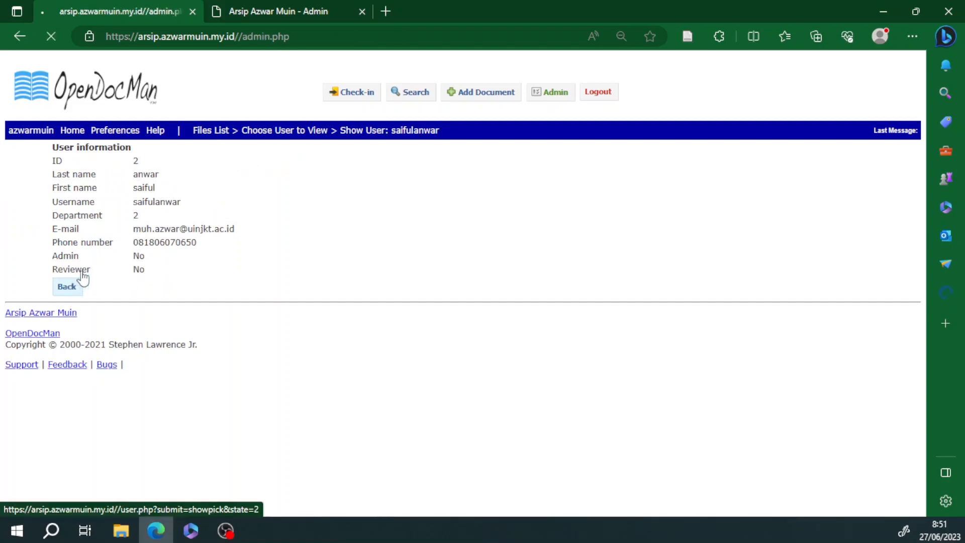
left_click(81, 226)
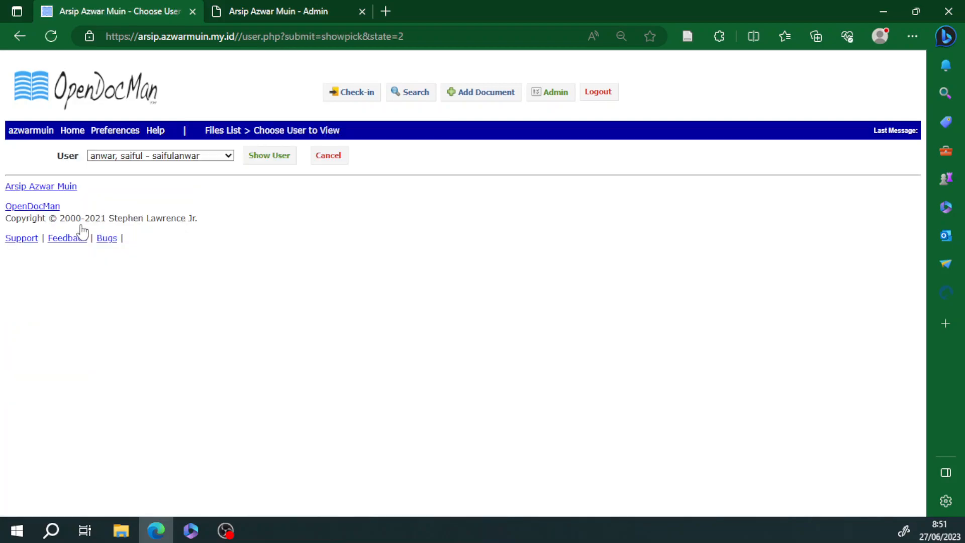
left_click(135, 157)
left_click(138, 194)
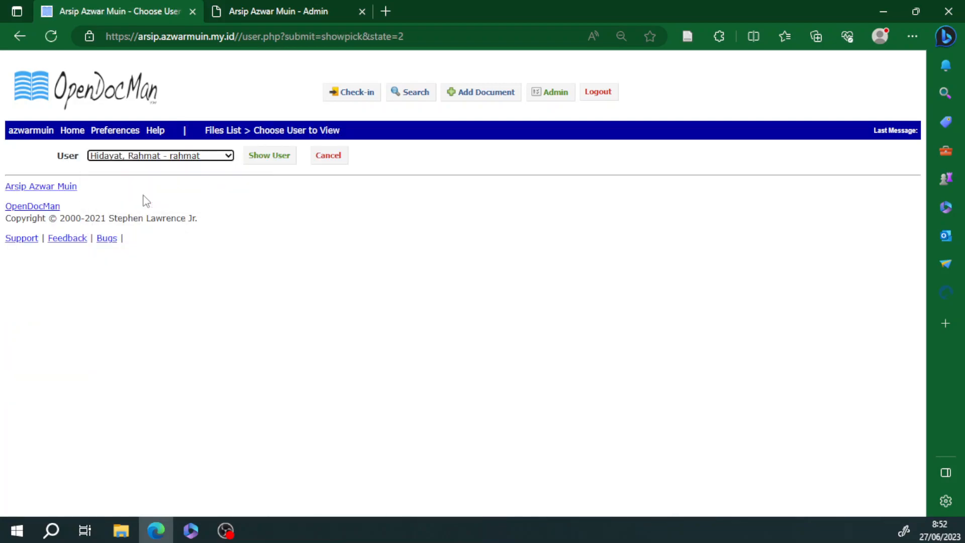
left_click(266, 155)
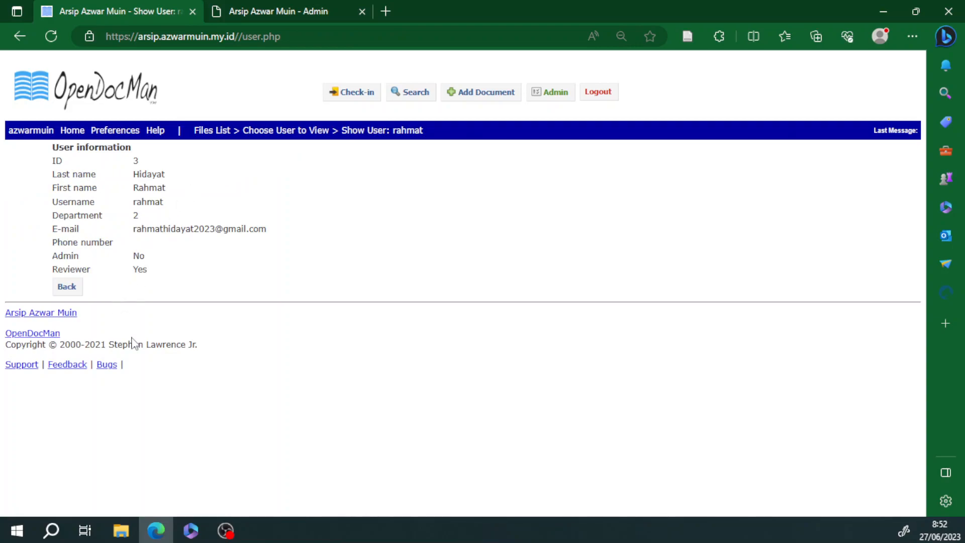
left_click(62, 291)
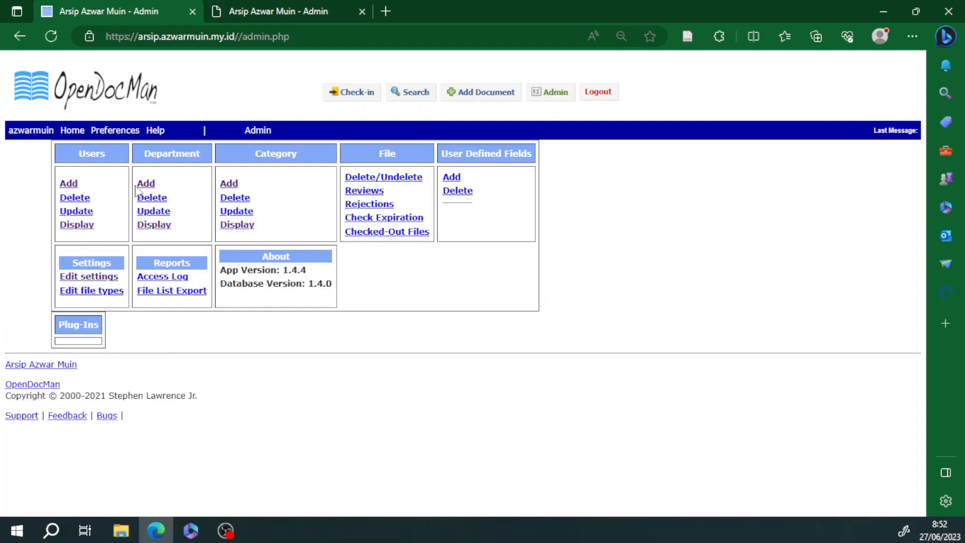
Step: Modify the new user to tick Can Check-In Documents and update the account
left_click(79, 211)
left_click(152, 157)
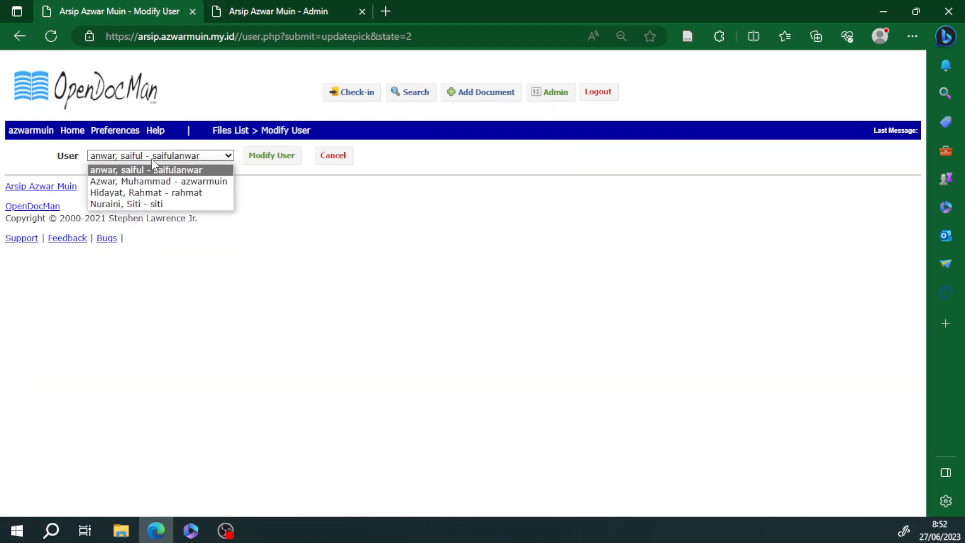
left_click(135, 203)
left_click(271, 157)
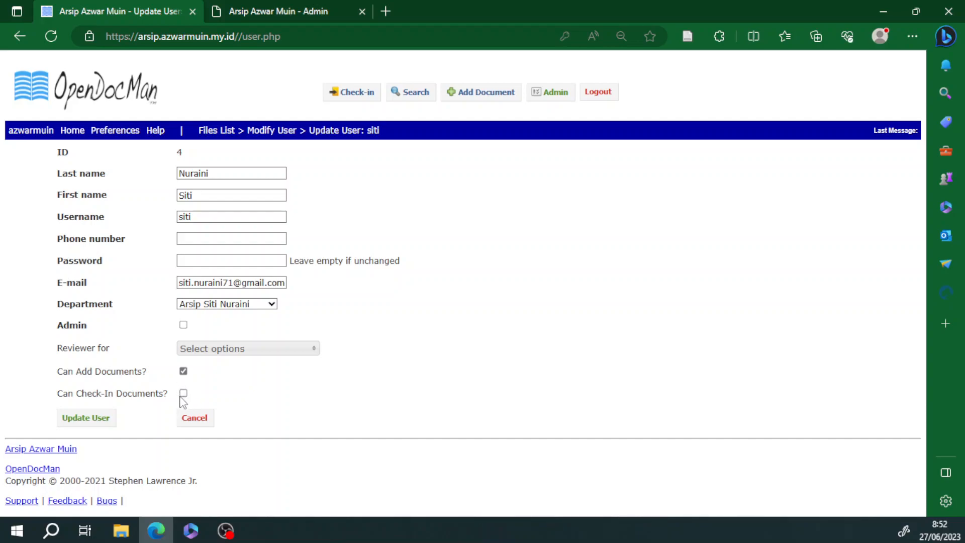
left_click(183, 394)
left_click(99, 420)
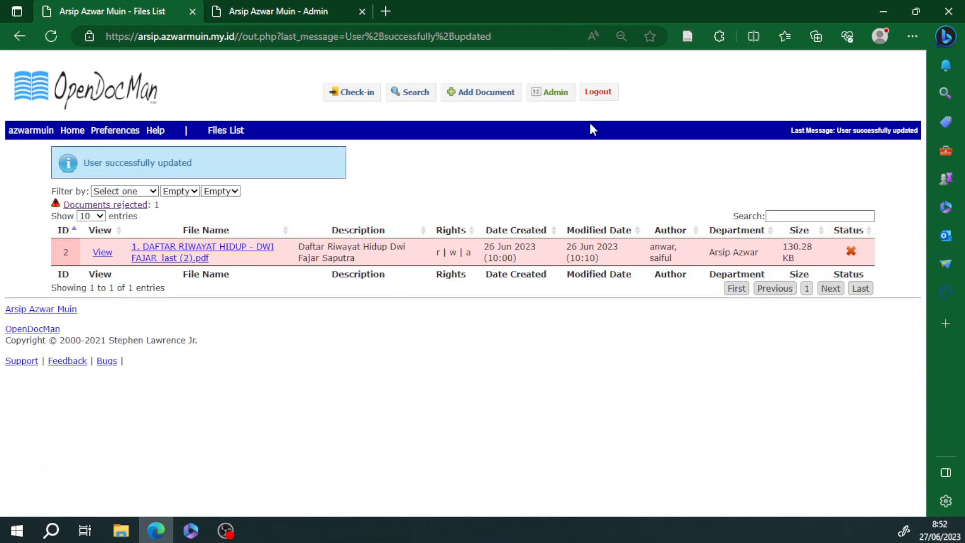
Step: Log out and sign in with the new user's username and password
left_click(603, 97)
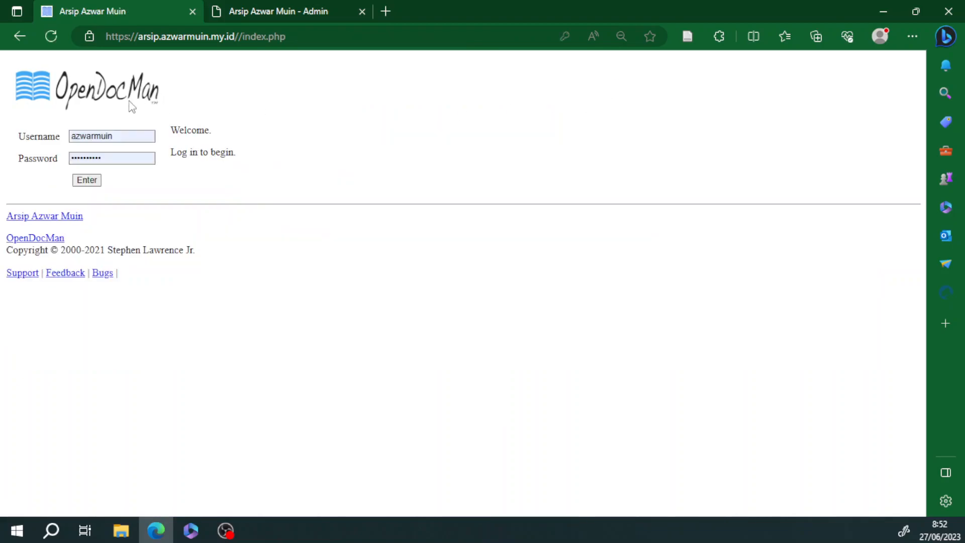
double_click(140, 134)
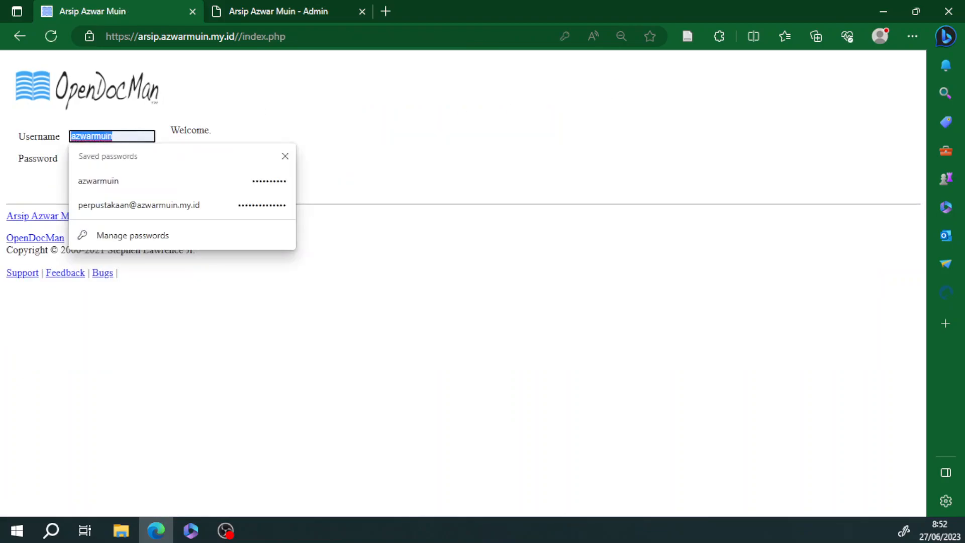
type("siti")
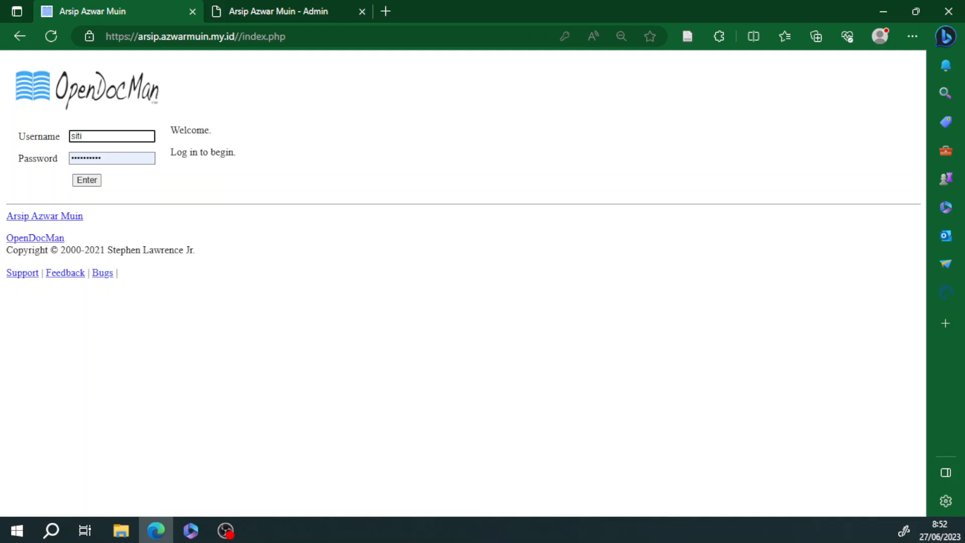
key("Tab")
type("••")
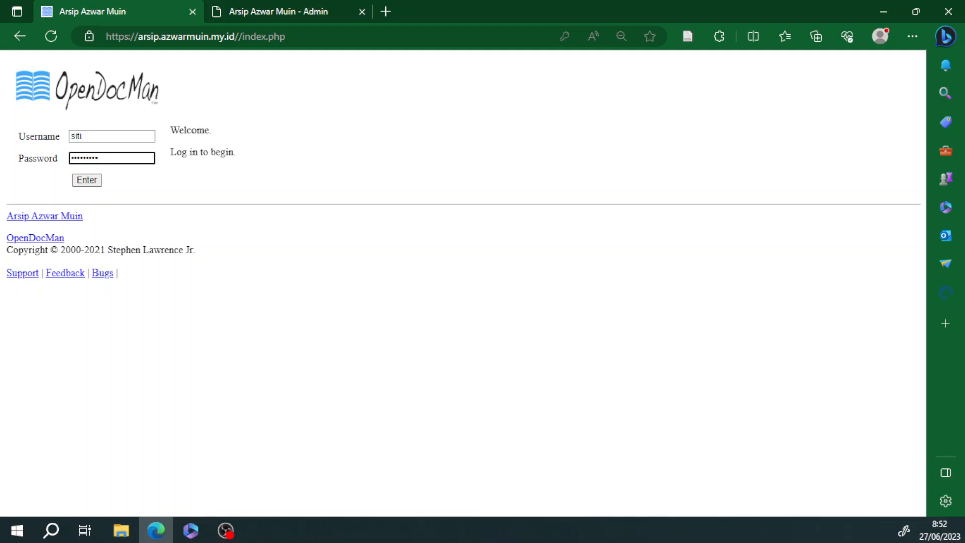
left_click(86, 180)
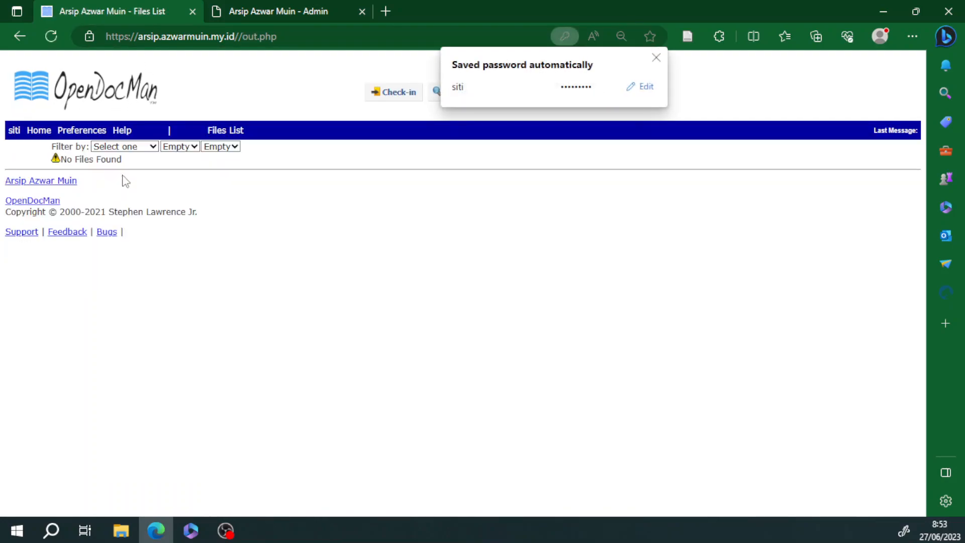
left_click(657, 57)
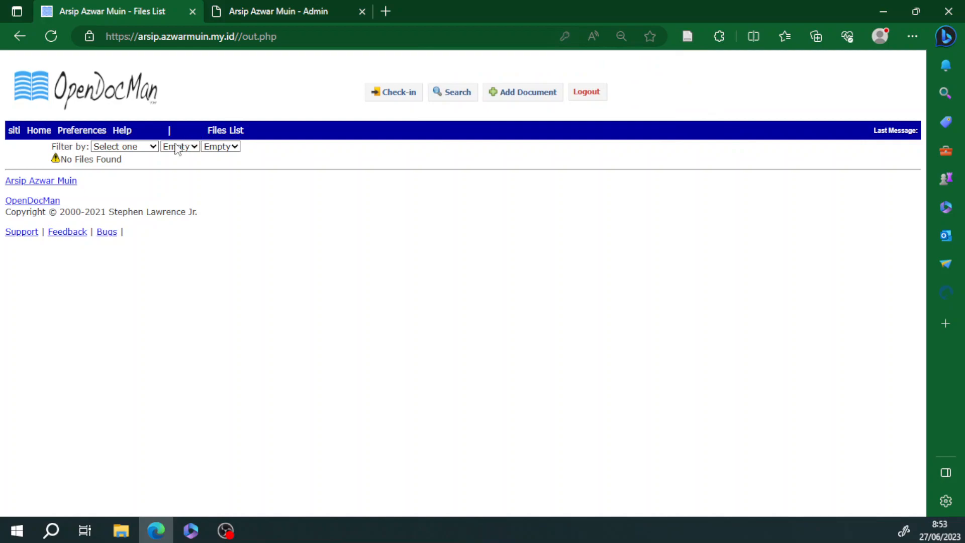
Step: View the new user's check-in list and add-document form, ending on Check-in
left_click(398, 96)
left_click(529, 94)
left_click(411, 98)
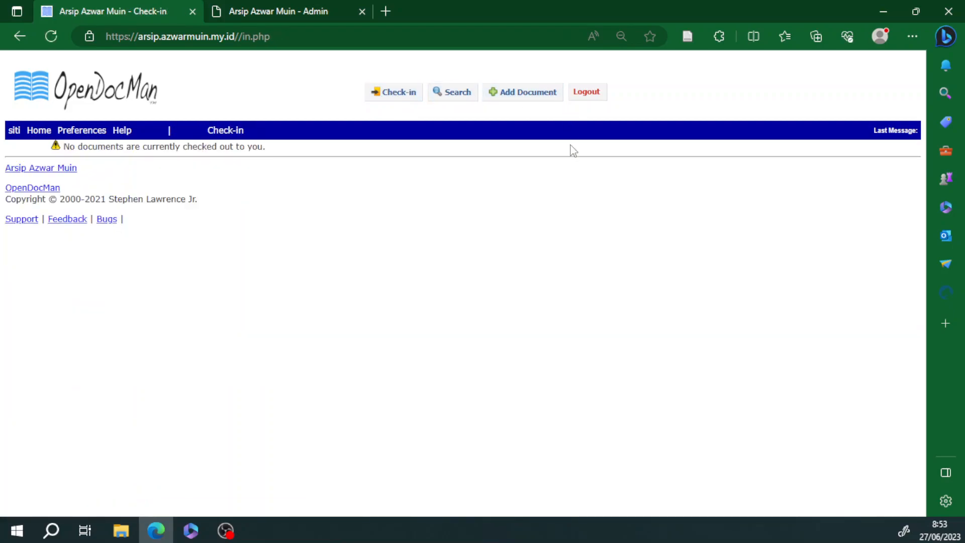
Step: Log out and try signing in with the username 'admin'
left_click(587, 93)
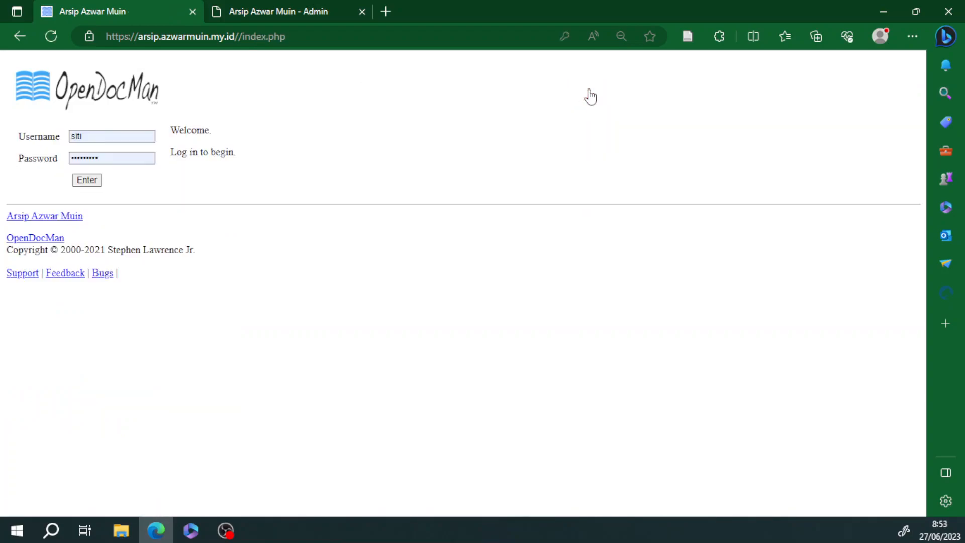
left_click_drag(62, 136, 25, 132)
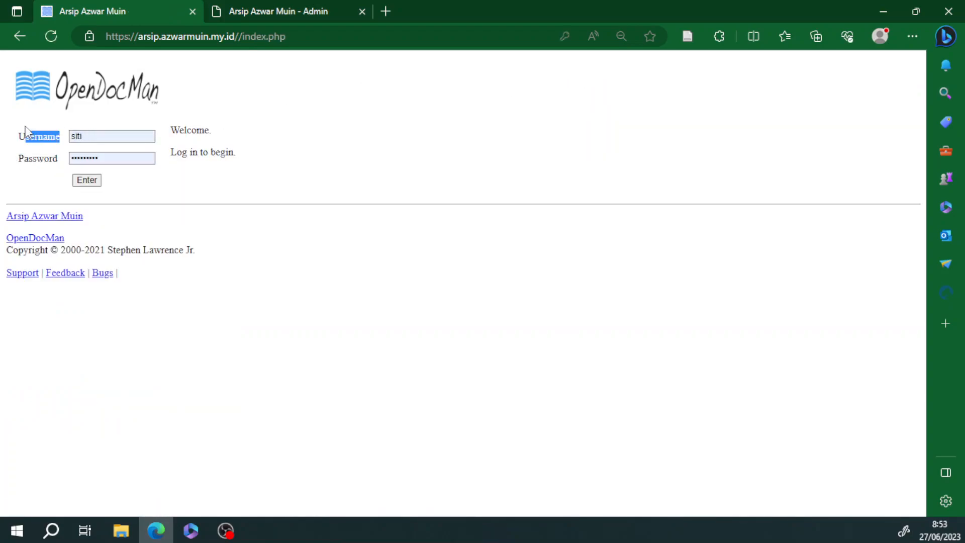
left_click(106, 136)
left_click_drag(116, 135, 61, 136)
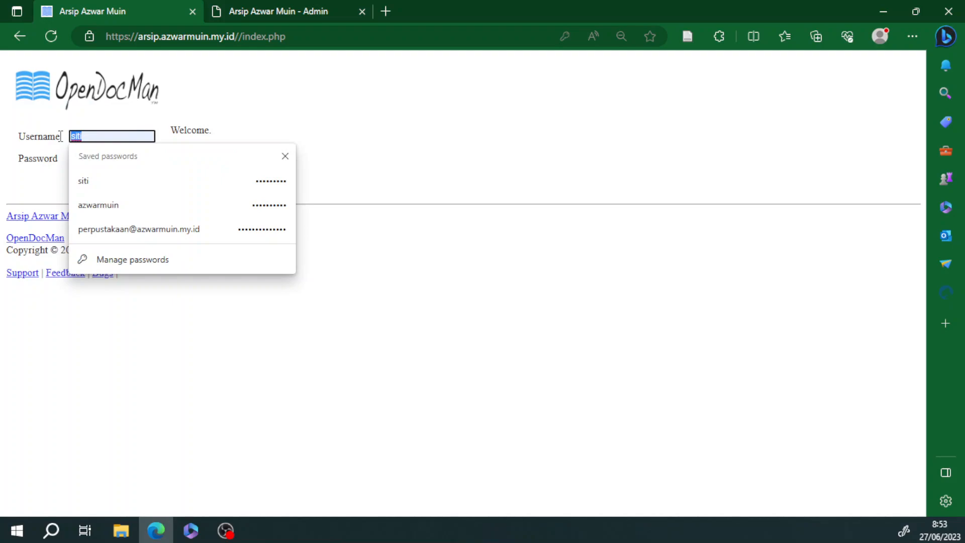
type("admin")
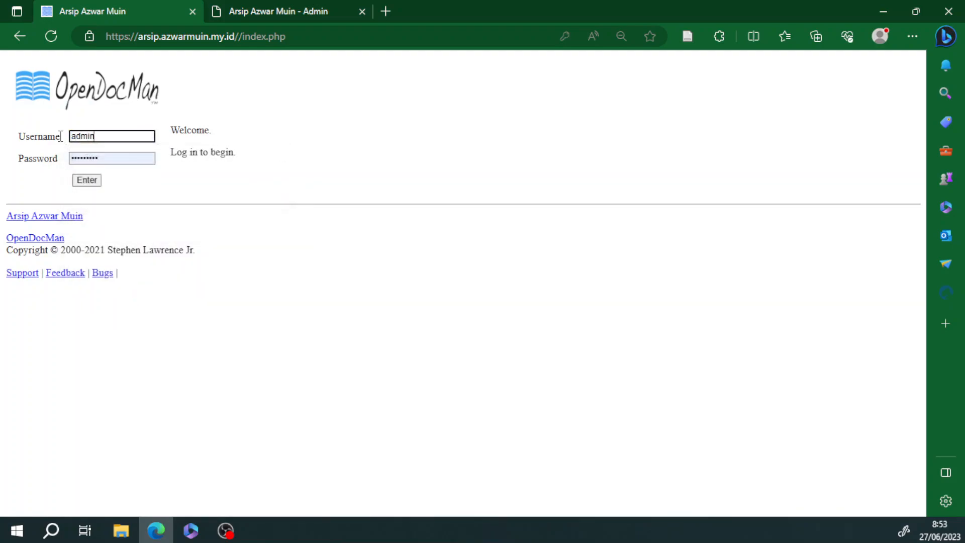
key("Tab")
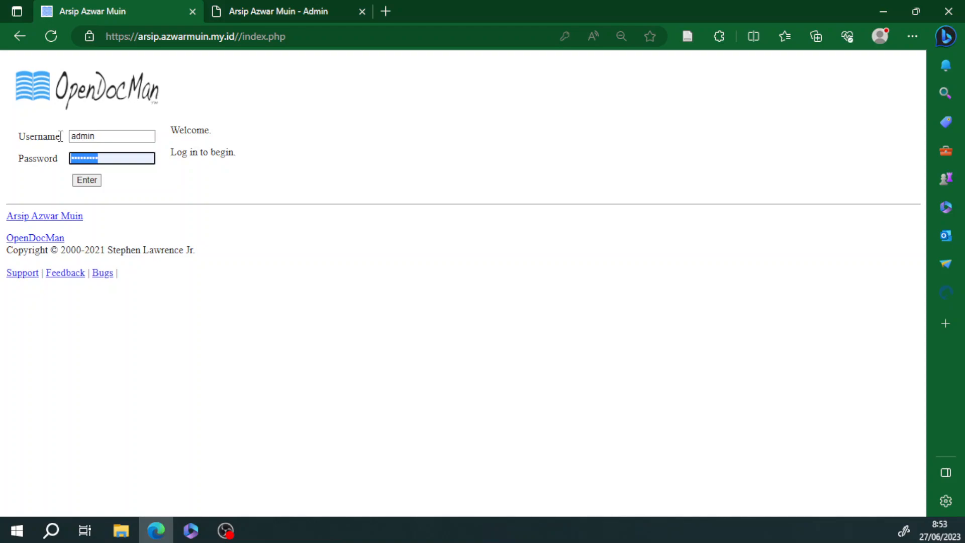
left_click(86, 179)
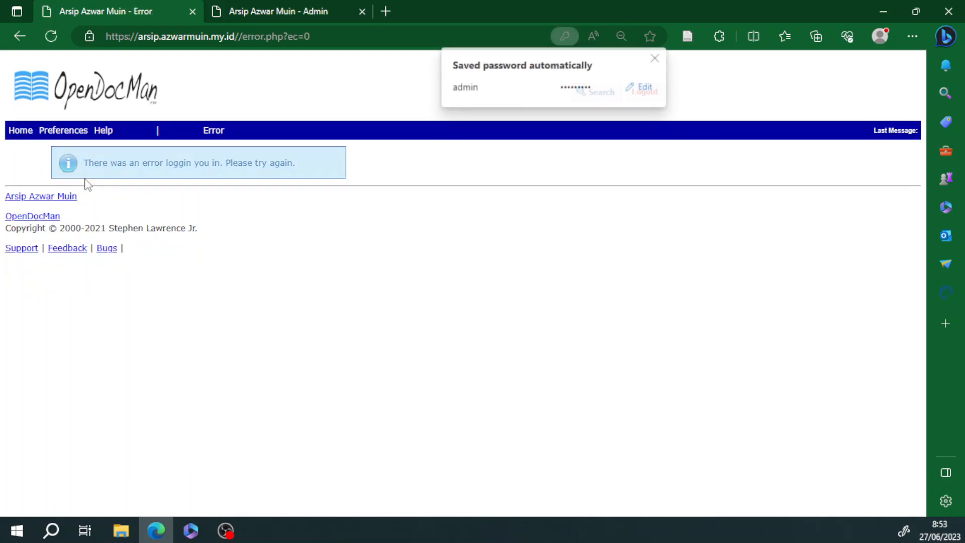
left_click(656, 57)
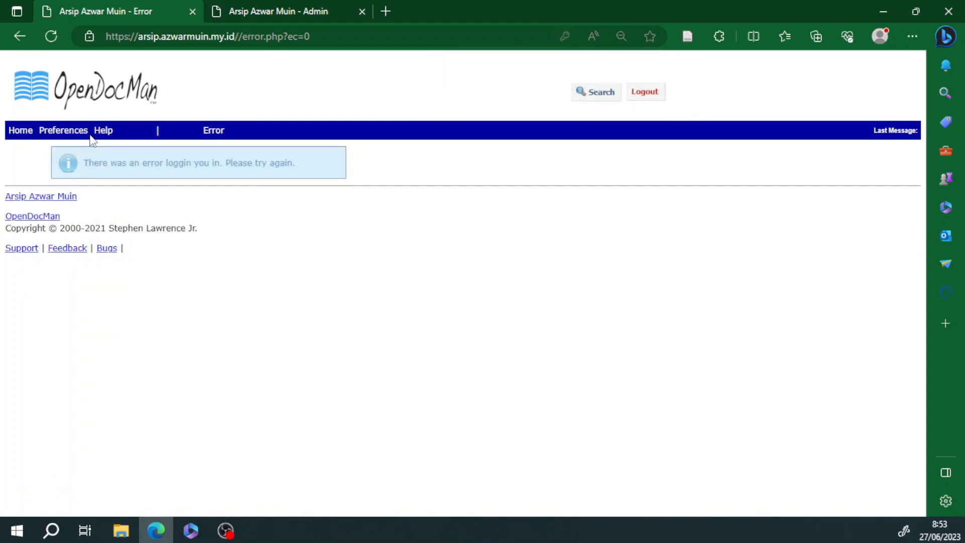
Step: Log out of the failed session and sign in using the browser's saved administrator login
left_click(644, 93)
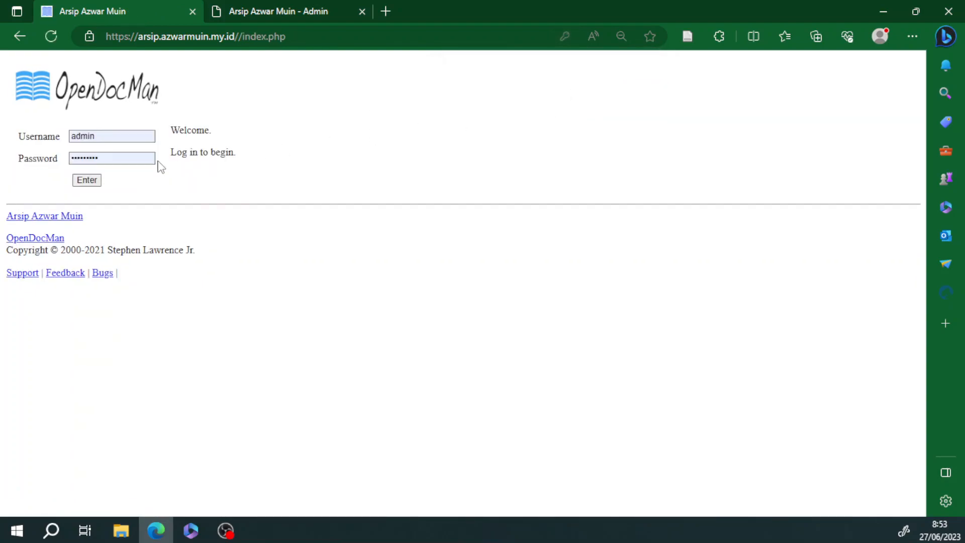
left_click(125, 157)
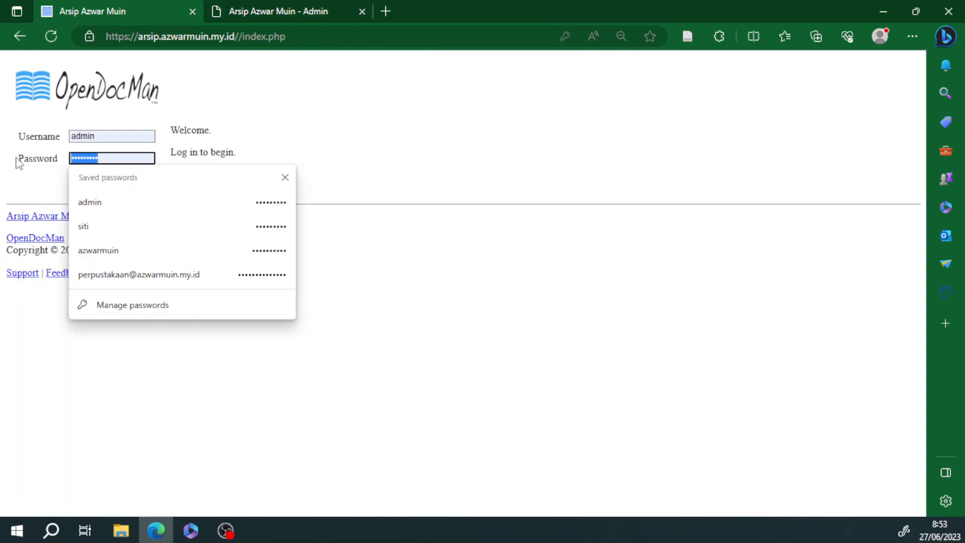
type("•")
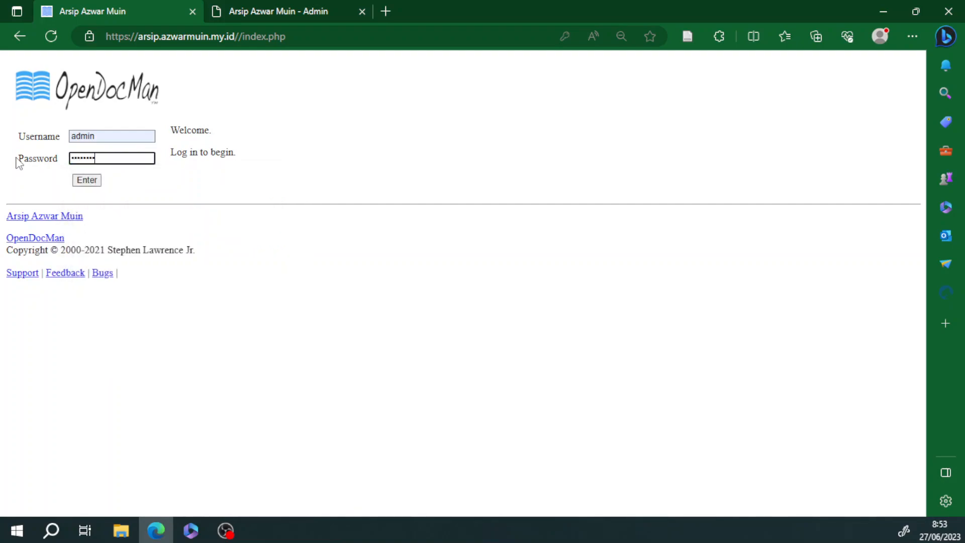
left_click(81, 179)
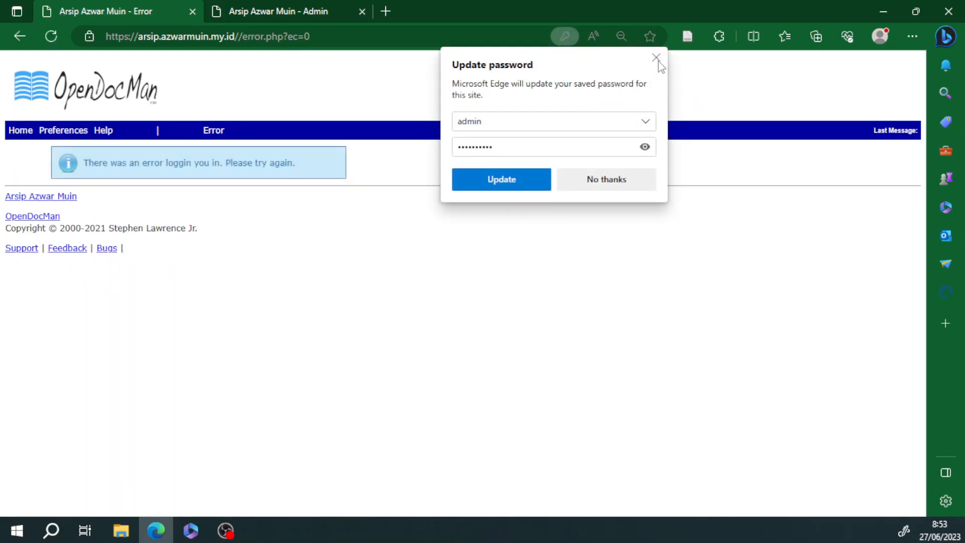
left_click(656, 60)
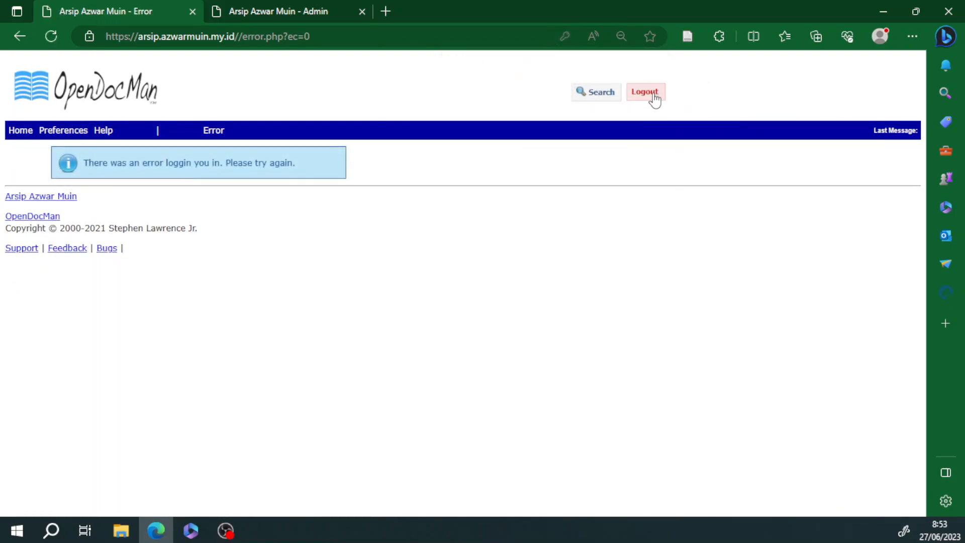
left_click(645, 92)
double_click(141, 134)
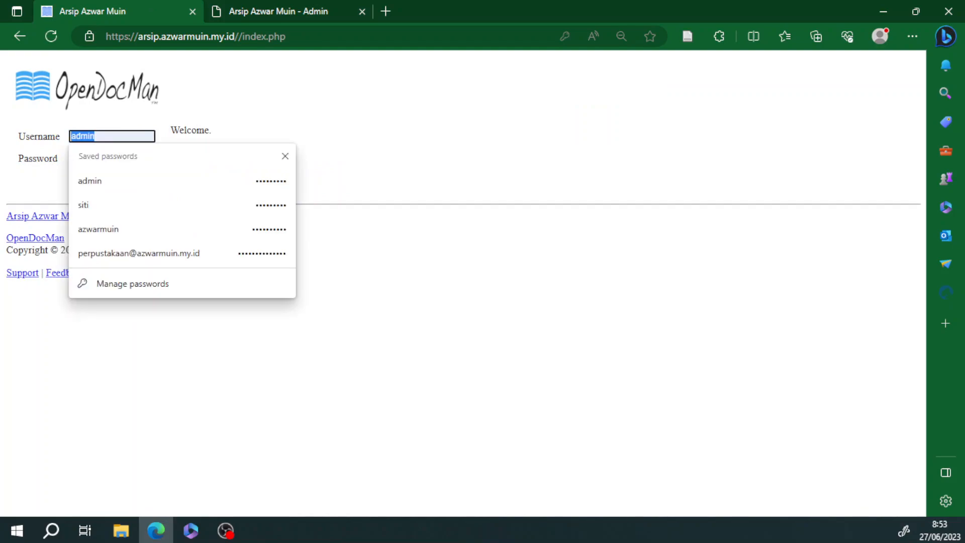
type("azwarmu")
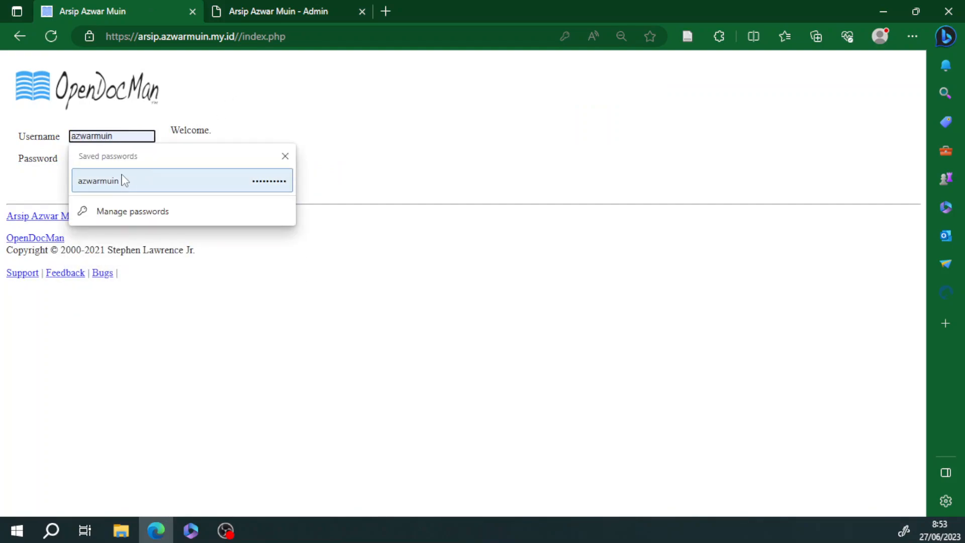
left_click(125, 181)
left_click(88, 180)
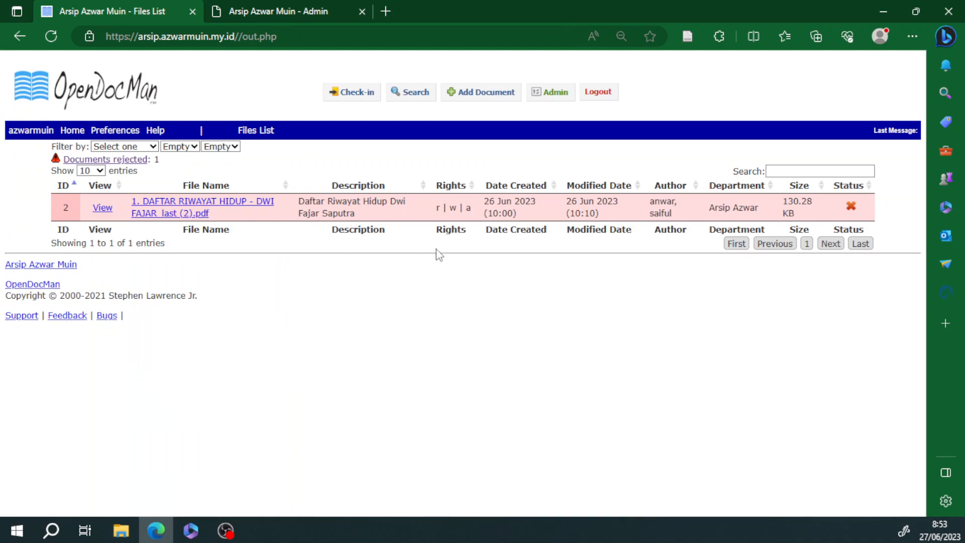
Step: Revoke the regular user's Can Add and Can Check-In rights, then sign in as that user
left_click(562, 100)
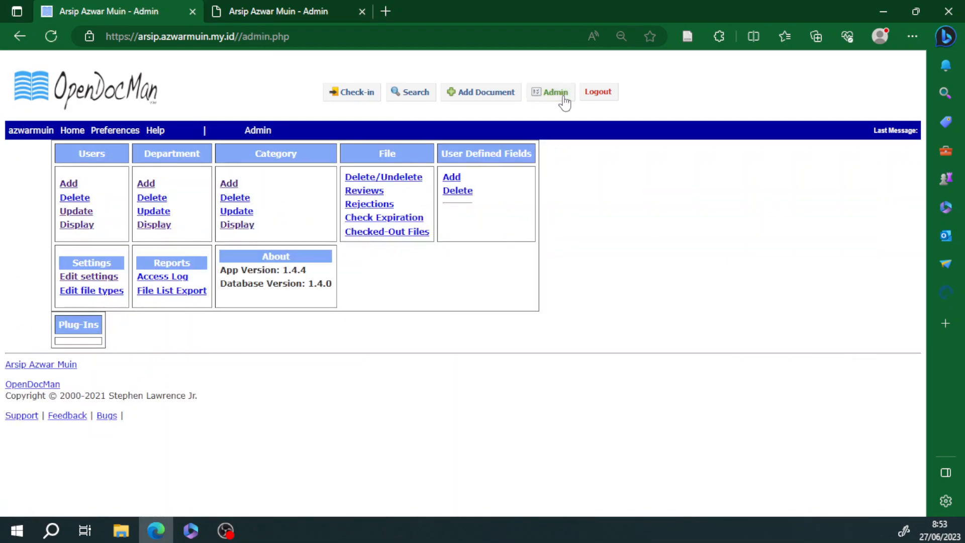
left_click(82, 213)
left_click(203, 157)
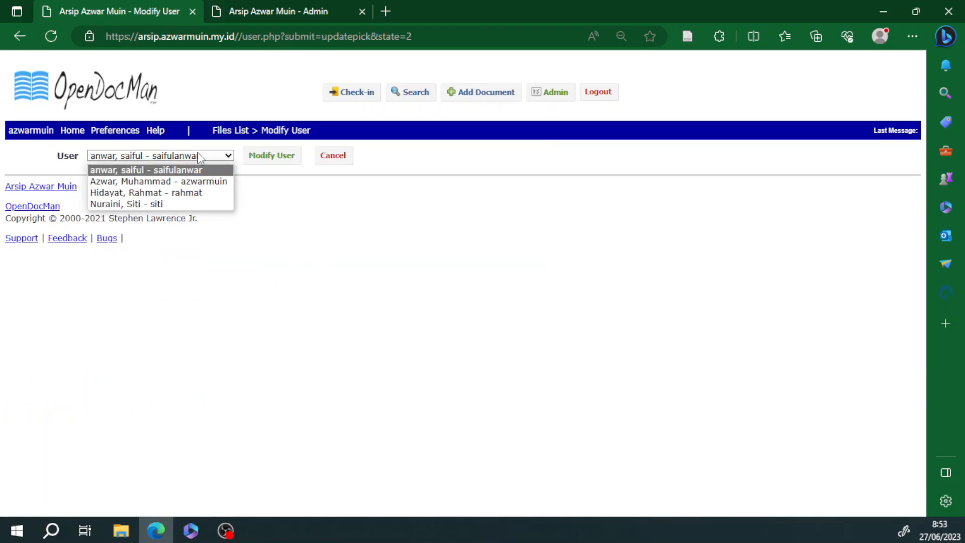
left_click(147, 205)
left_click(278, 161)
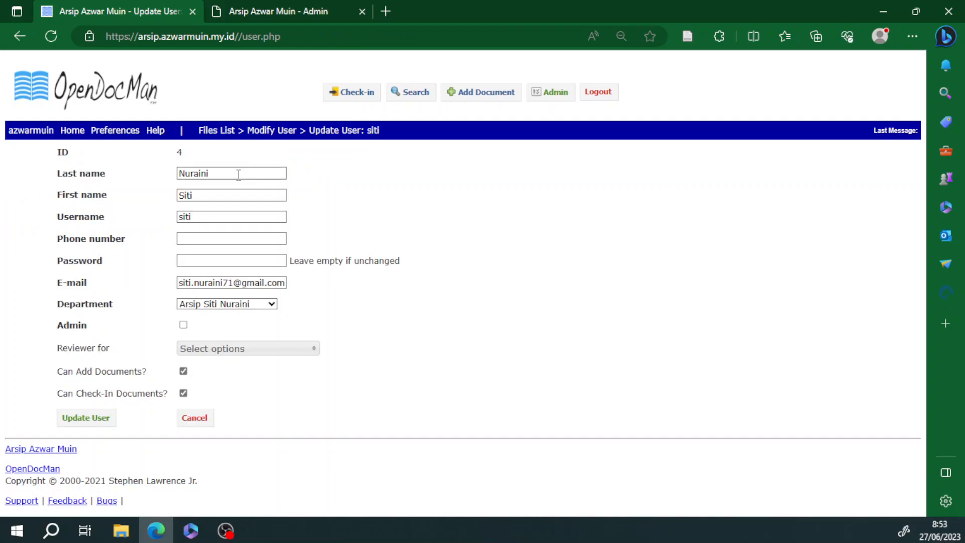
left_click(183, 371)
left_click(183, 393)
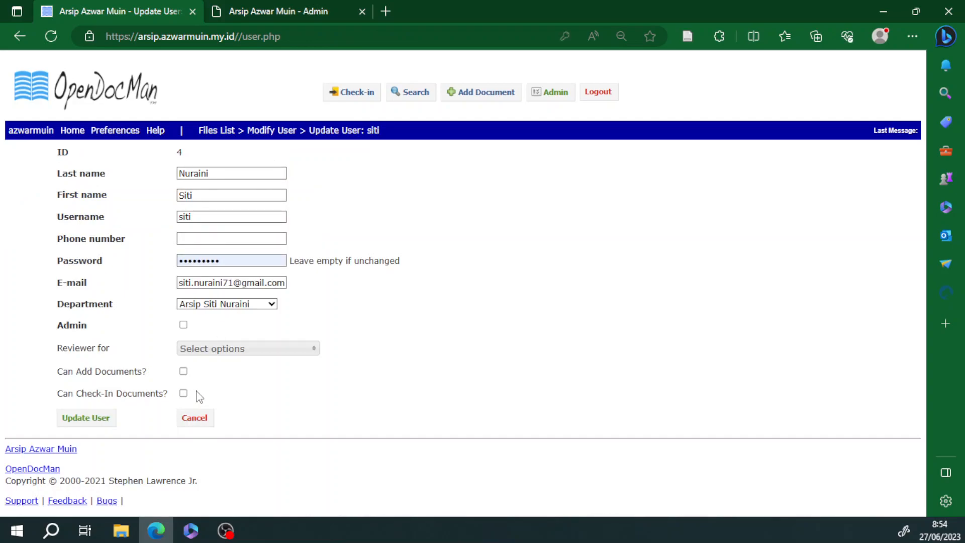
left_click(99, 420)
left_click(598, 94)
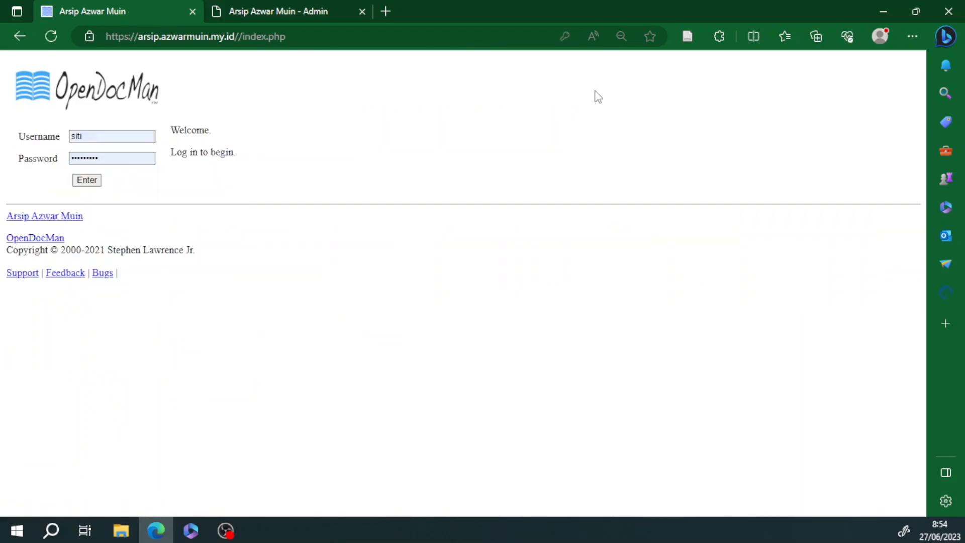
left_click(89, 182)
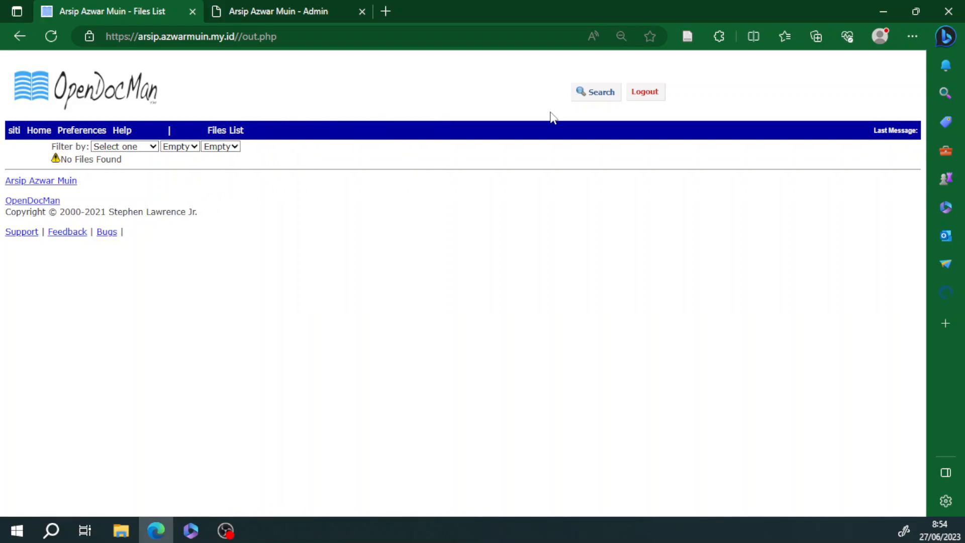
Step: Try the document search page's term box and options, then log out
left_click(598, 94)
left_click(206, 162)
left_click(421, 206)
left_click(188, 160)
left_click(478, 194)
left_click(172, 157)
left_click(374, 196)
left_click(234, 161)
left_click(454, 228)
left_click(254, 162)
left_click(279, 190)
left_click(256, 159)
left_click(343, 202)
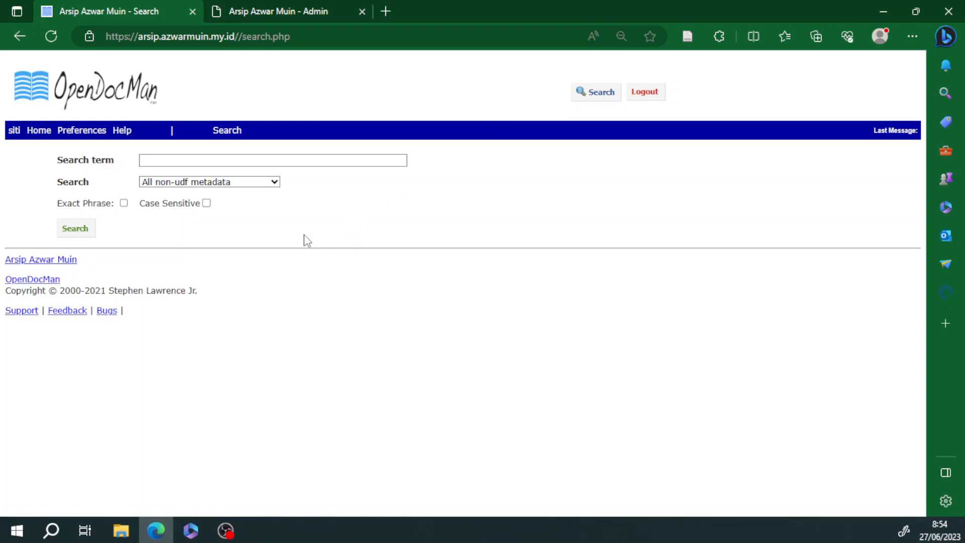
left_click(651, 93)
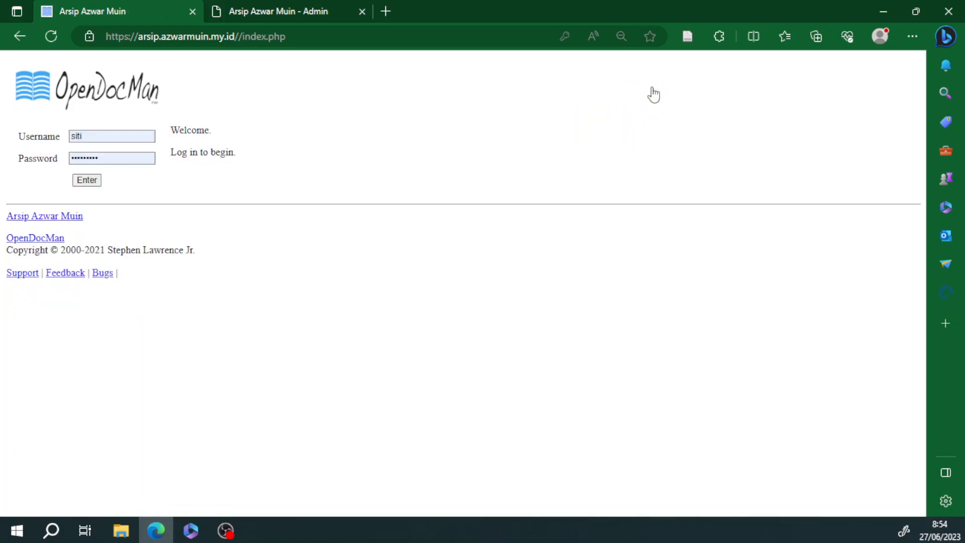
Step: Sign in with the saved administrator login and go to the Admin page
double_click(102, 134)
type("azwarmuin")
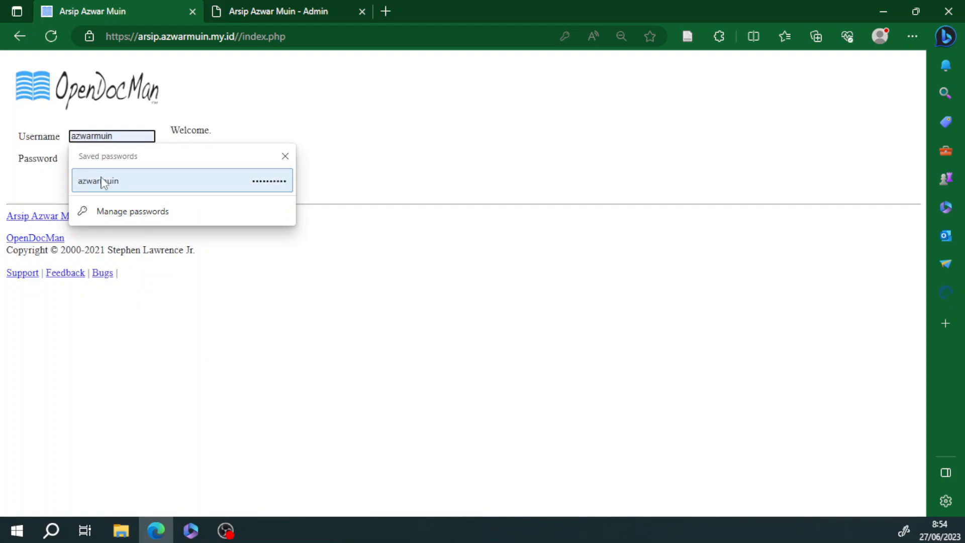
left_click(104, 181)
left_click(88, 180)
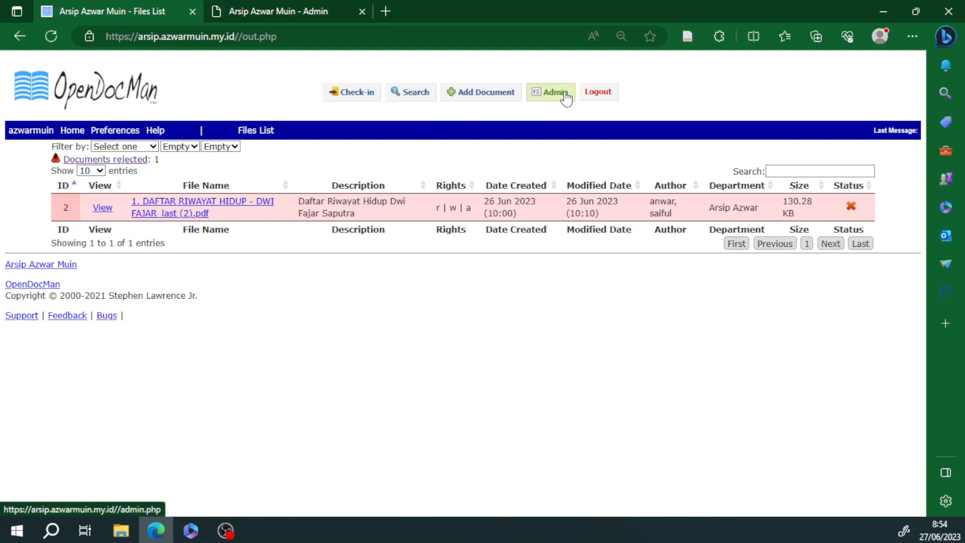
left_click(564, 94)
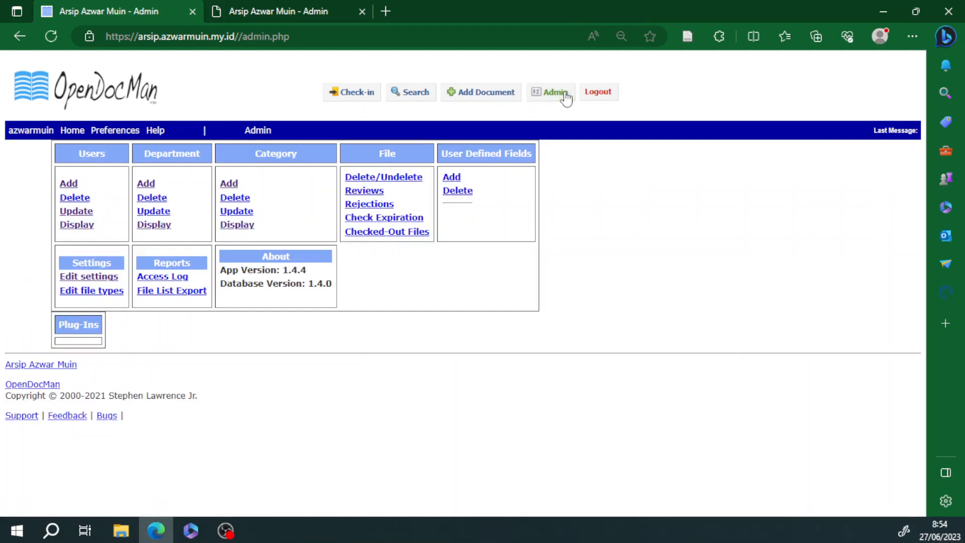
Step: Re-tick the regular user's Can Add and Can Check-In permissions and update the user
left_click(81, 215)
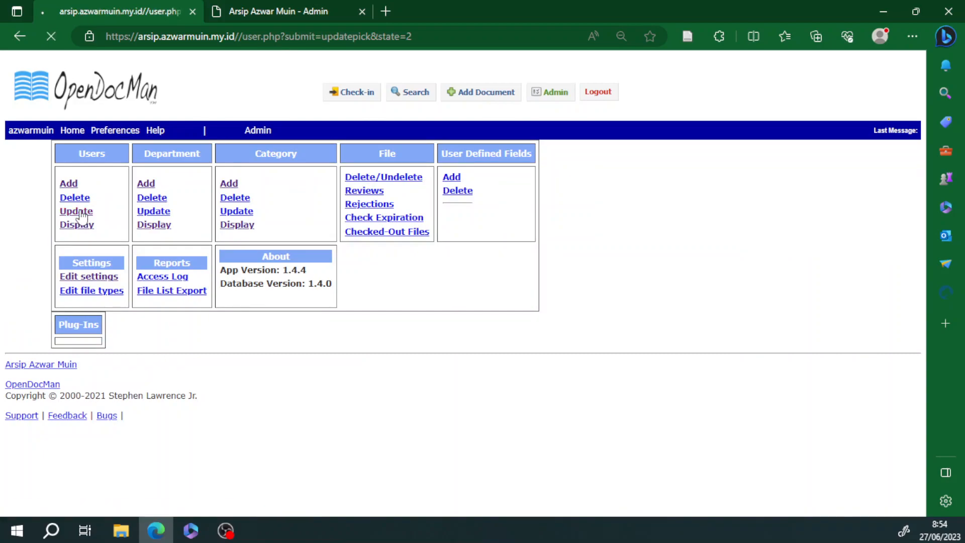
left_click(179, 157)
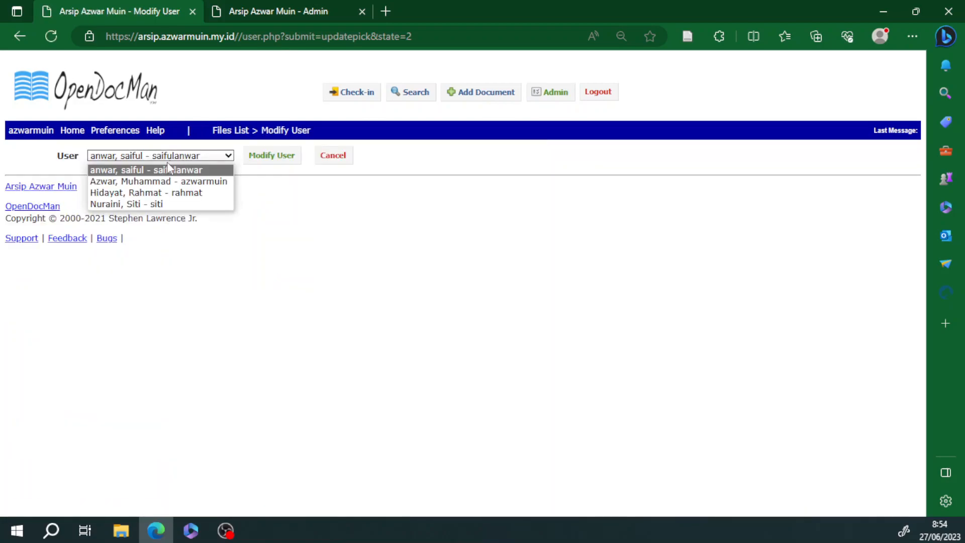
left_click(150, 203)
left_click(264, 157)
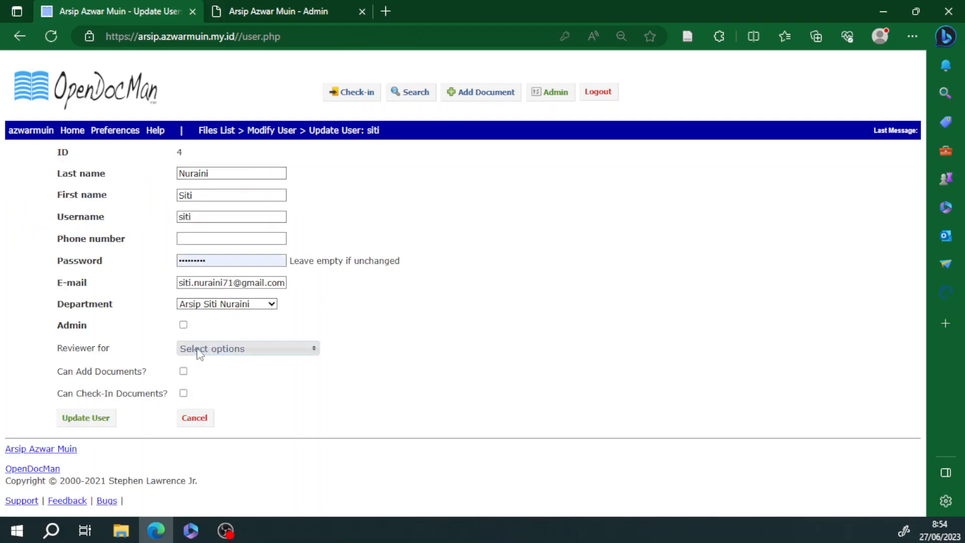
left_click(183, 371)
left_click(183, 393)
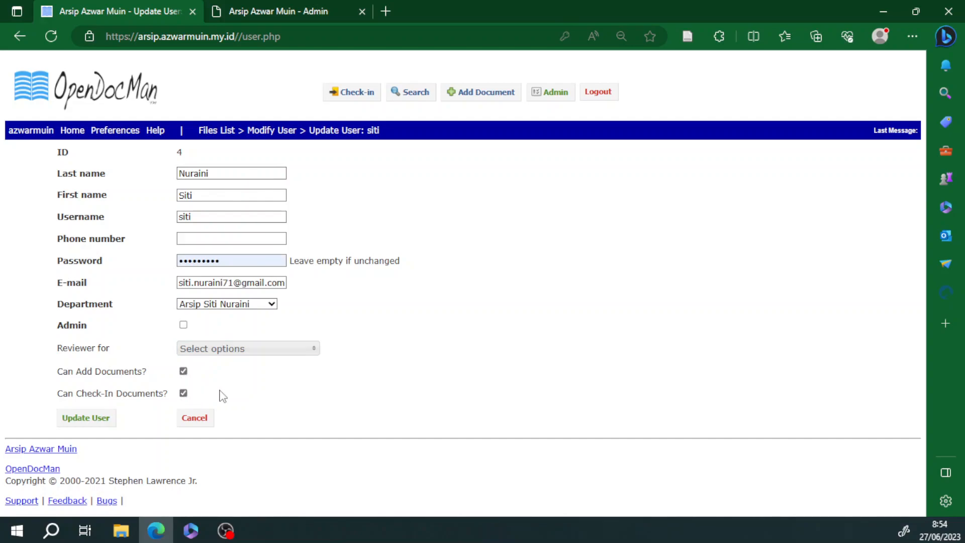
left_click(106, 420)
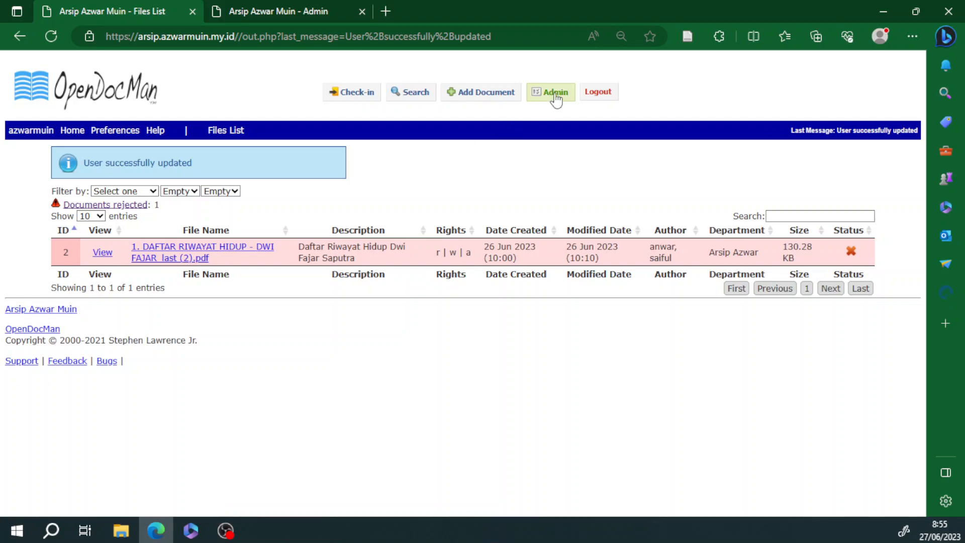
Step: Log out of the administrator account and log back in as the regular user
left_click(597, 94)
left_click(129, 139)
left_click(367, 180)
left_click(88, 183)
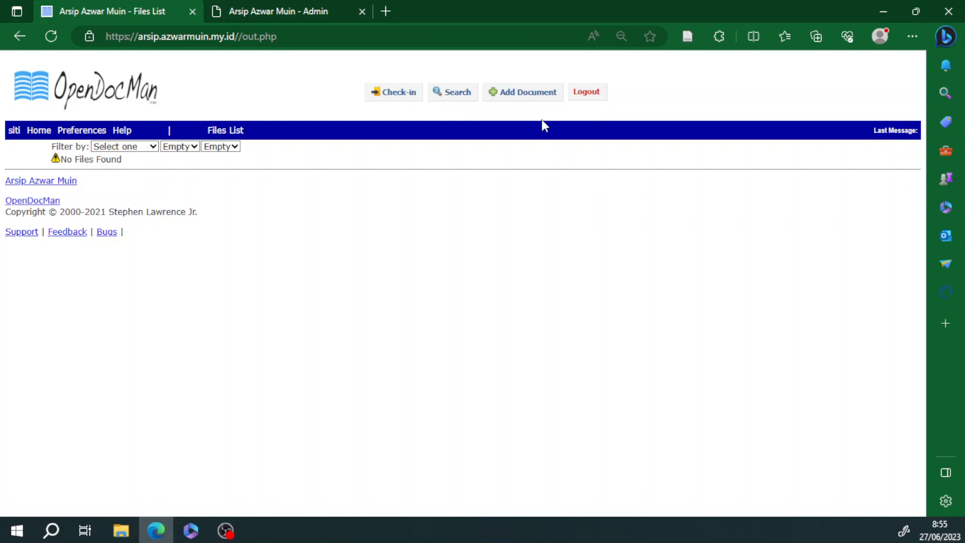
Step: Start adding a new document and select stnk.jpg from the Documents folder to upload
left_click(532, 99)
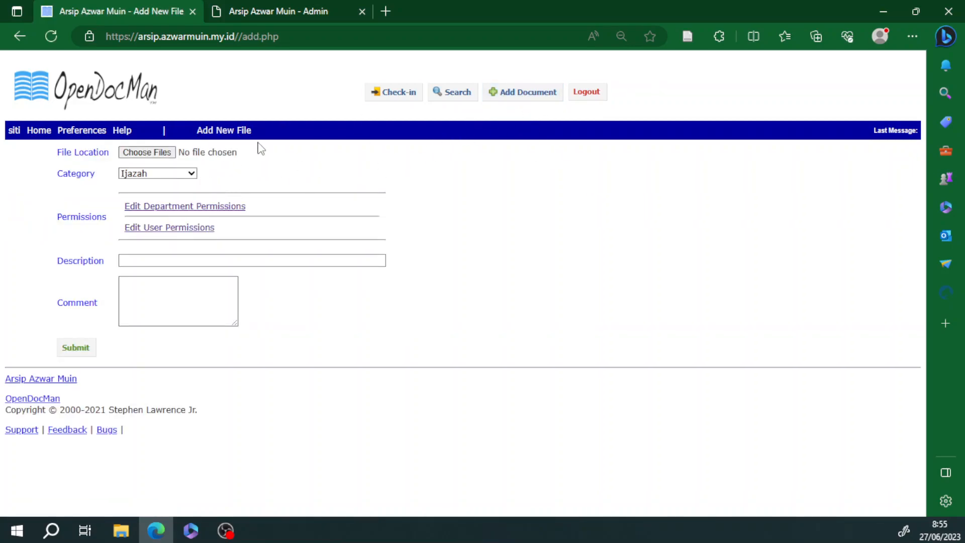
left_click(146, 153)
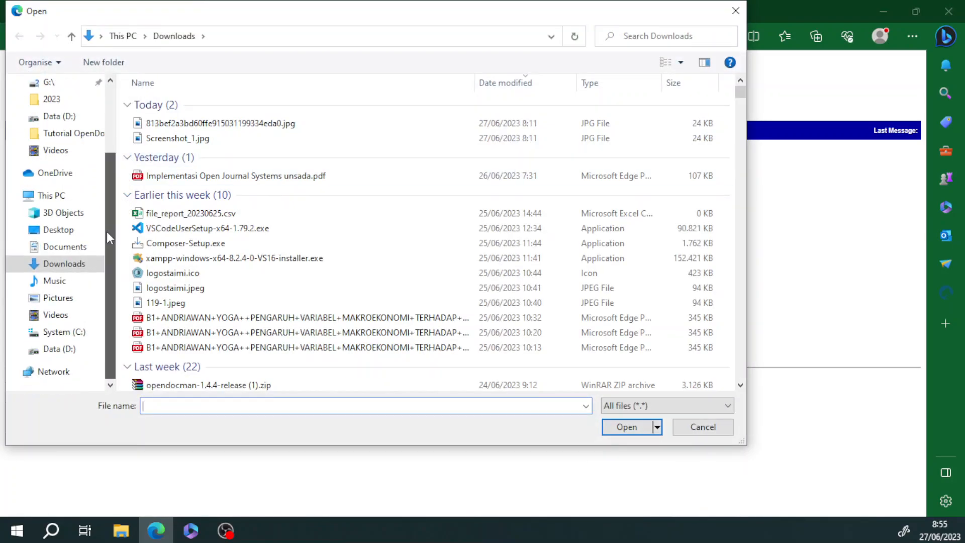
scroll(109, 185, "up", 1)
scroll(60, 346, "down", 2)
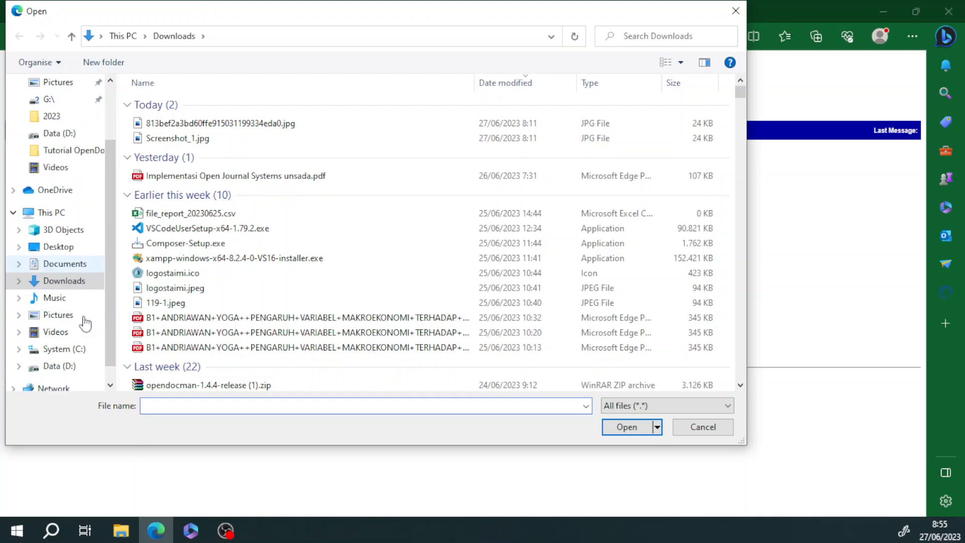
left_click(59, 349)
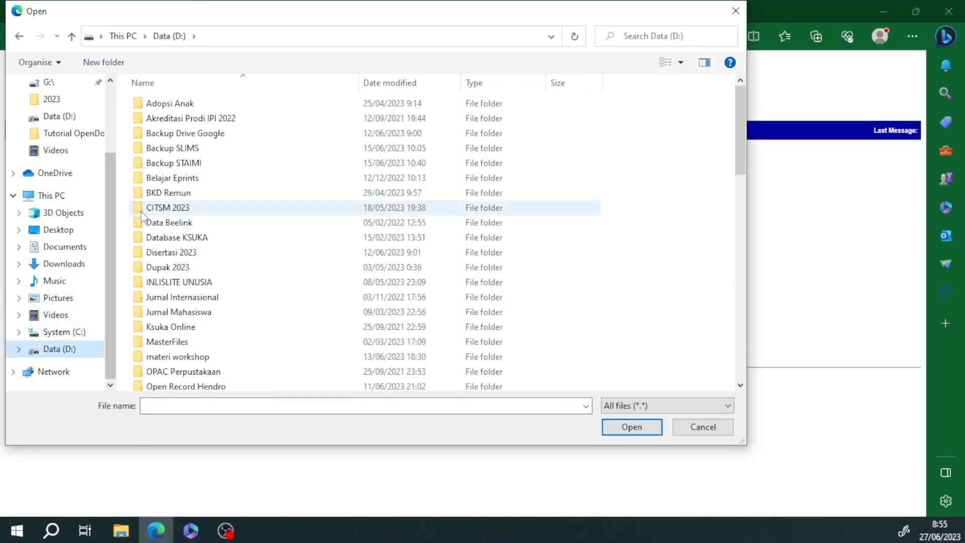
scroll(136, 267, "down", 4)
left_click(75, 333)
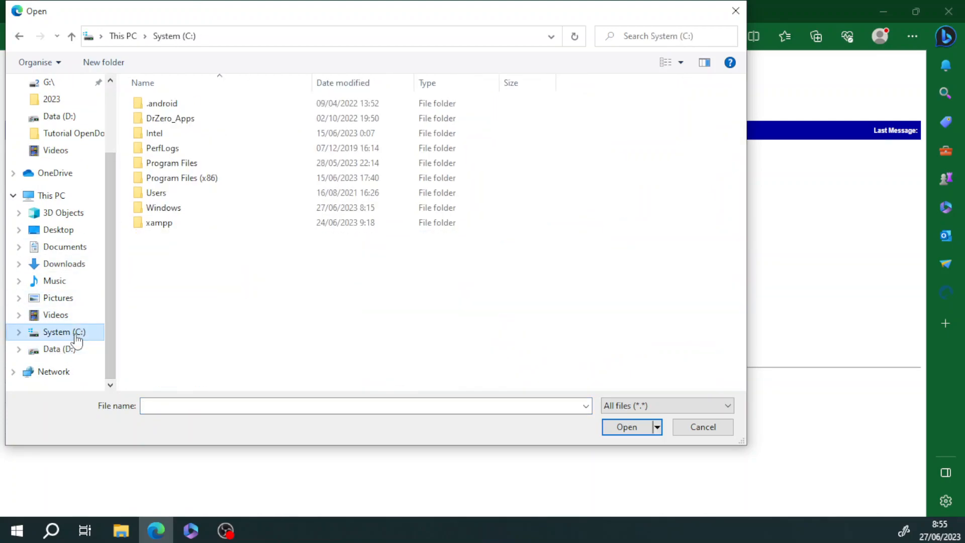
left_click(75, 248)
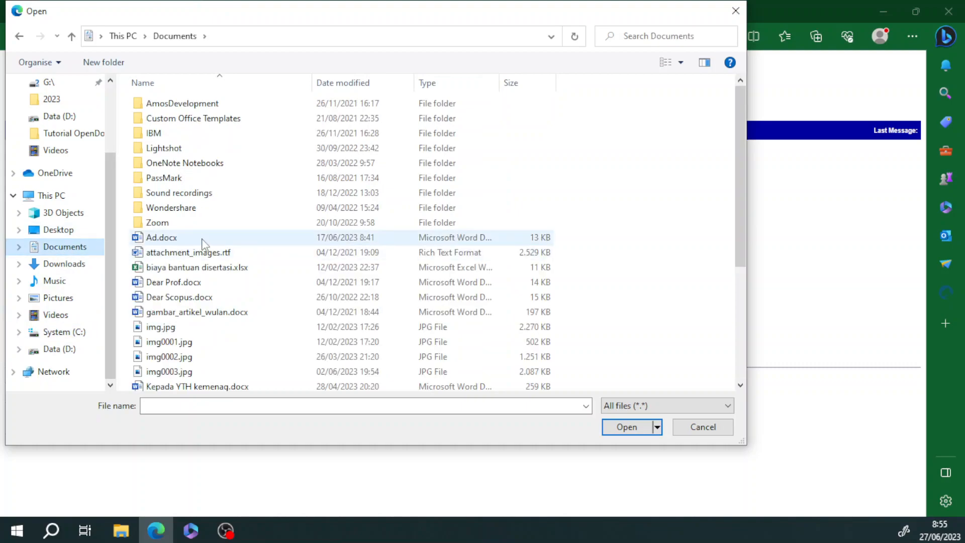
scroll(211, 282, "down", 3)
scroll(210, 281, "down", 2)
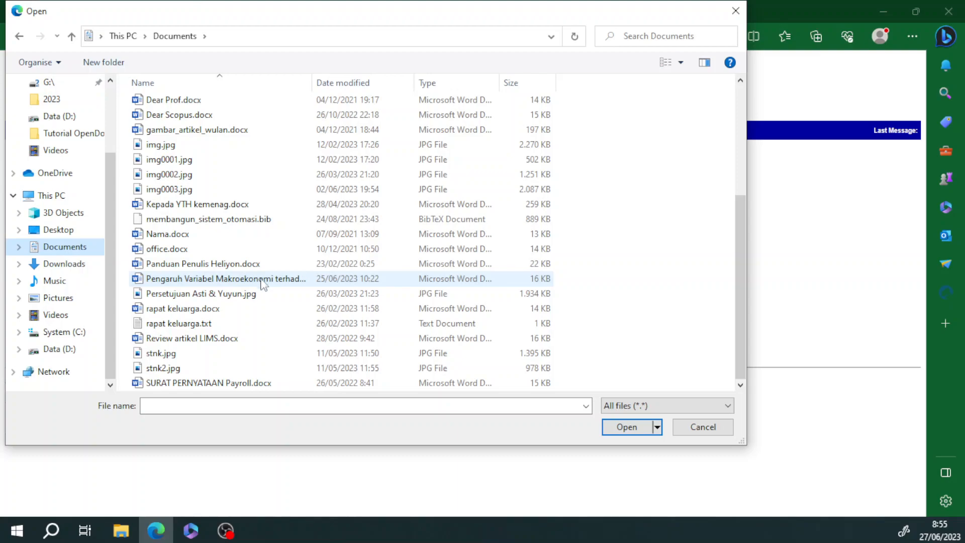
scroll(258, 287, "up", 3)
scroll(259, 292, "down", 3)
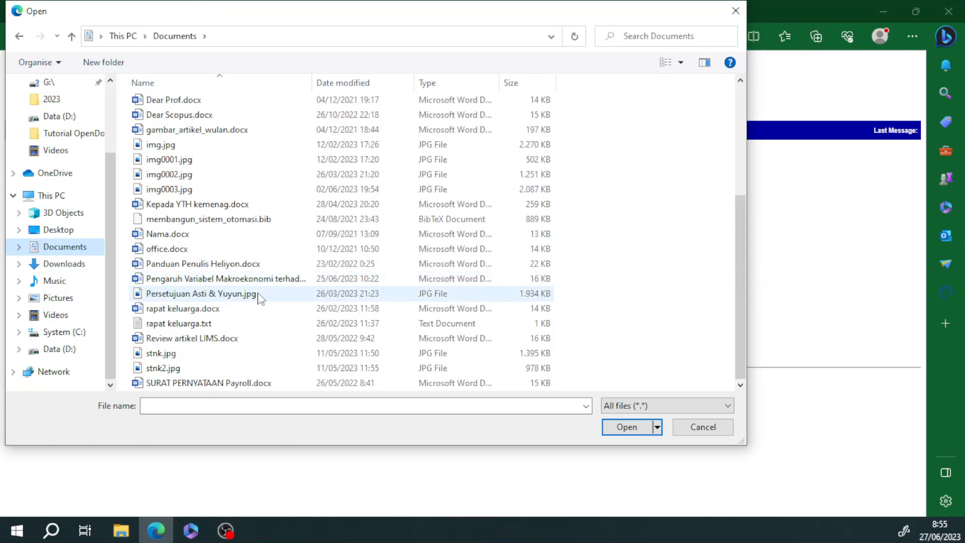
left_click(180, 354)
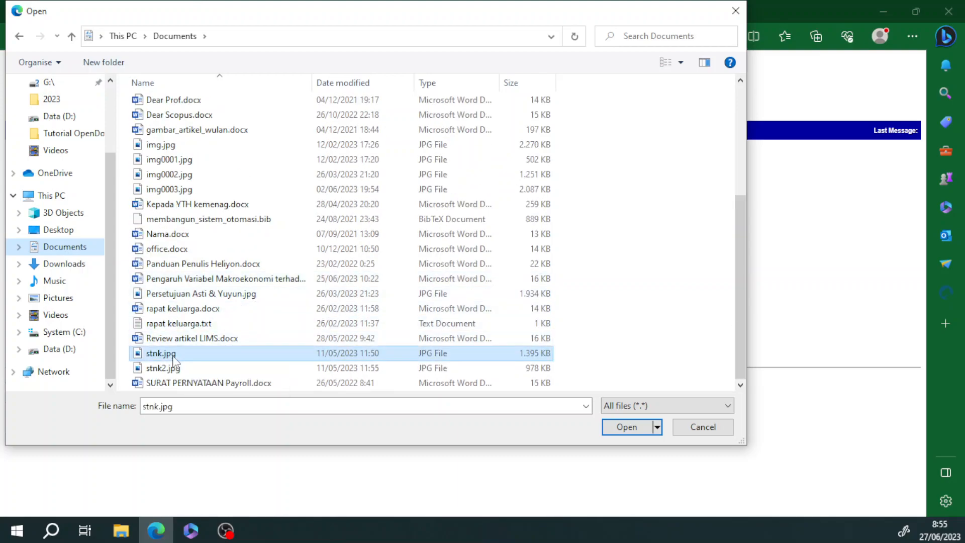
Step: Preview stnk.jpg in Paint, then confirm it as the upload file
right_click(182, 358)
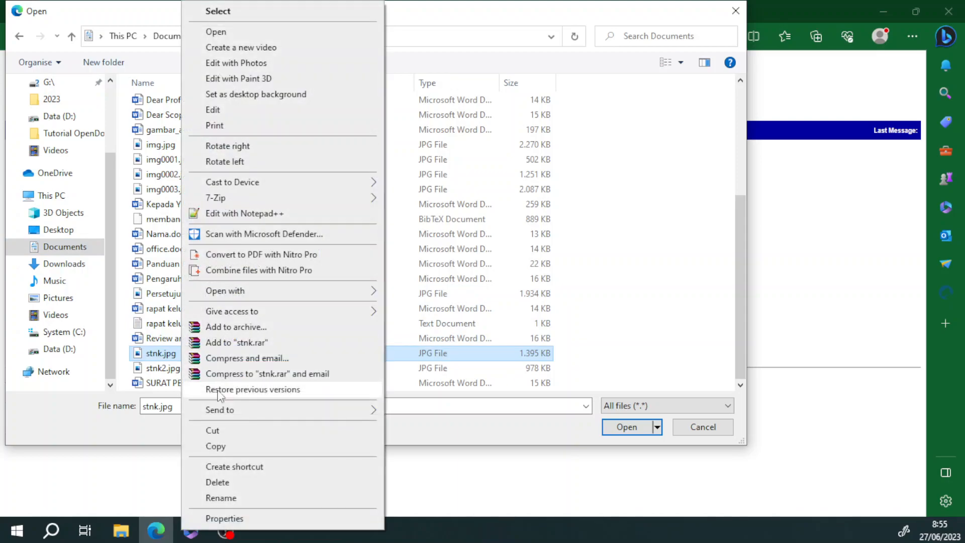
mouse_move(336, 293)
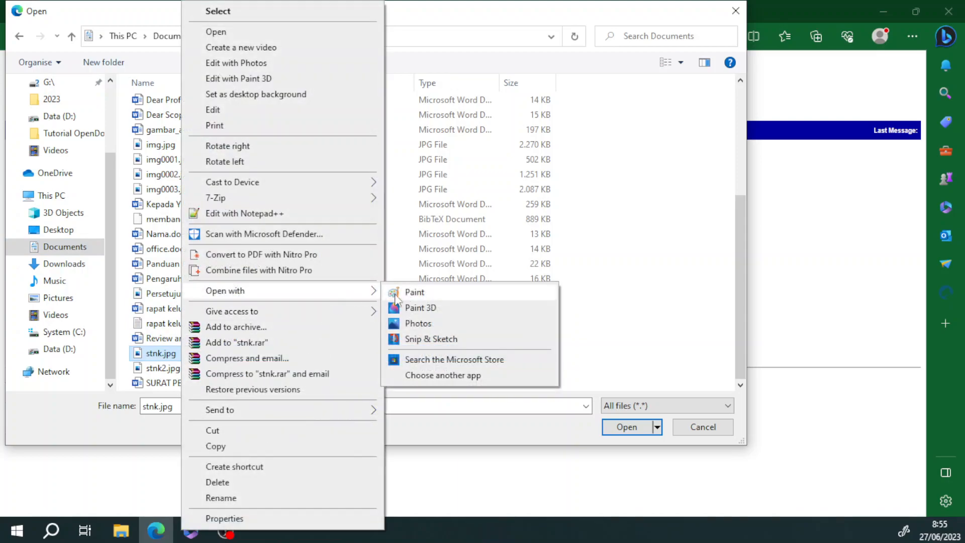
left_click(434, 294)
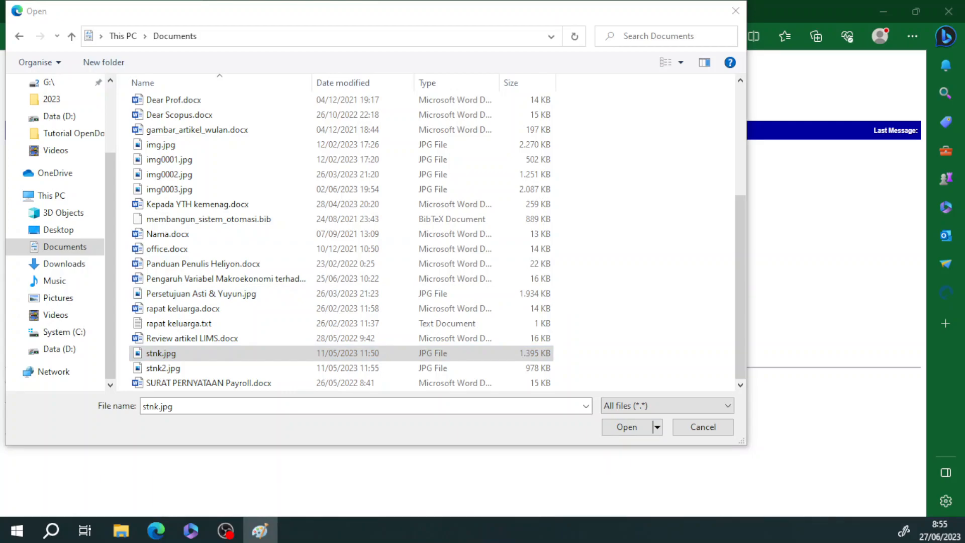
key("alt+Tab")
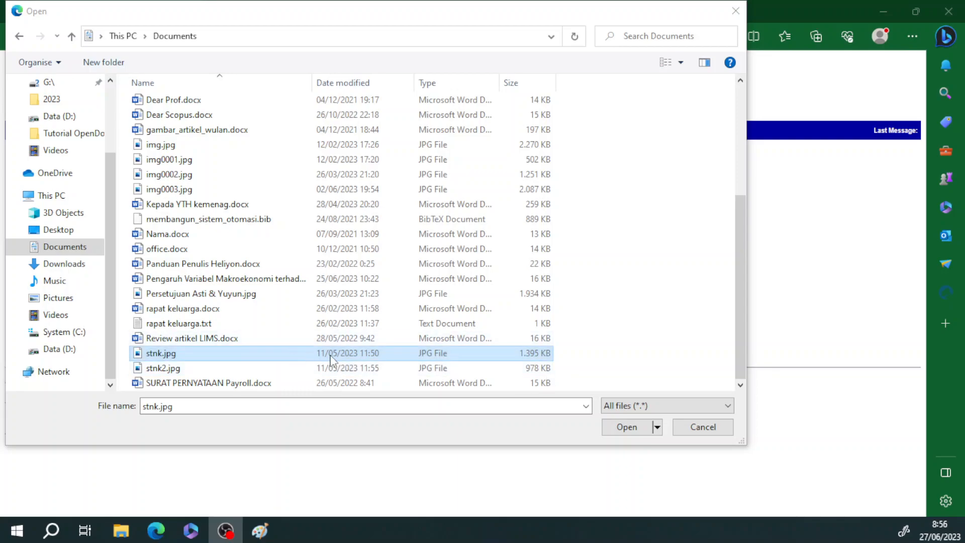
left_click(625, 427)
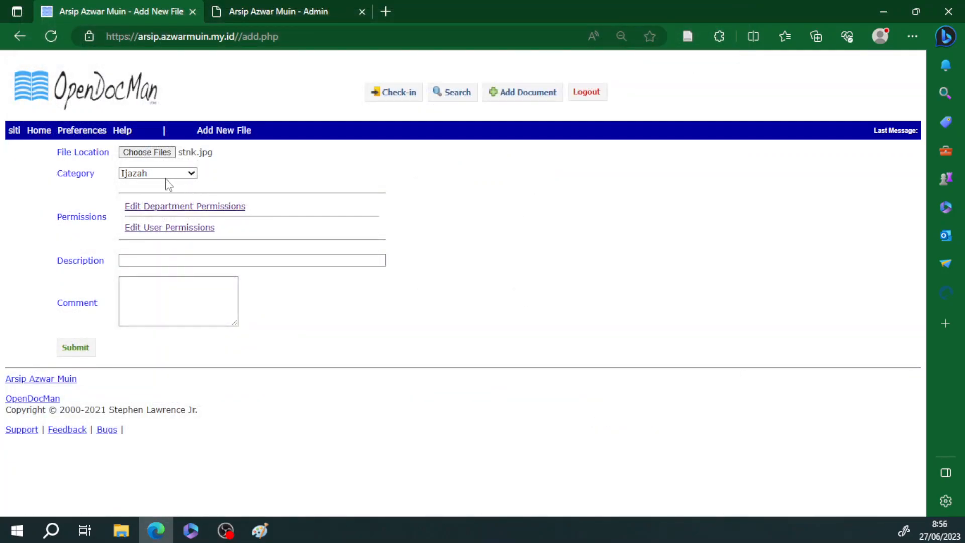
Step: Set the new file's category to Letter and show the department permissions table
left_click(150, 174)
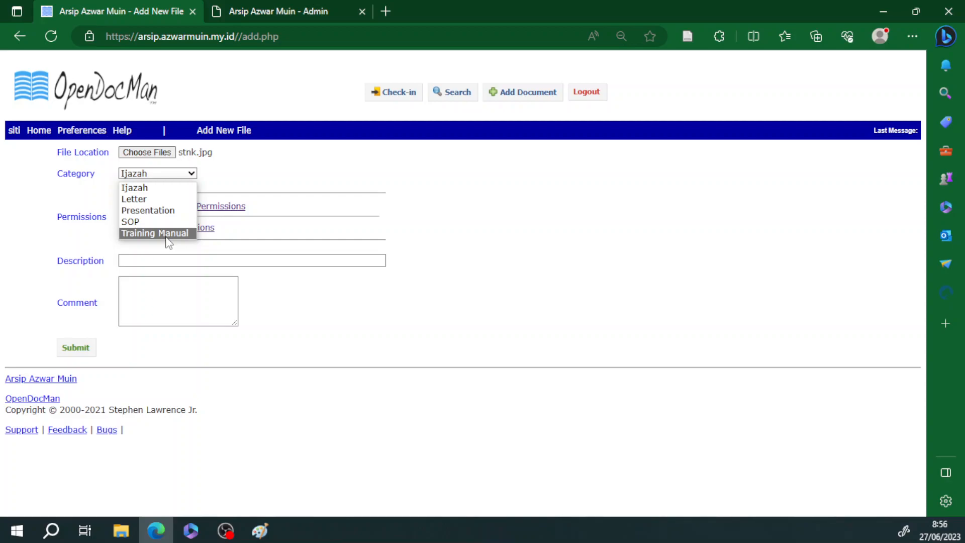
left_click(165, 198)
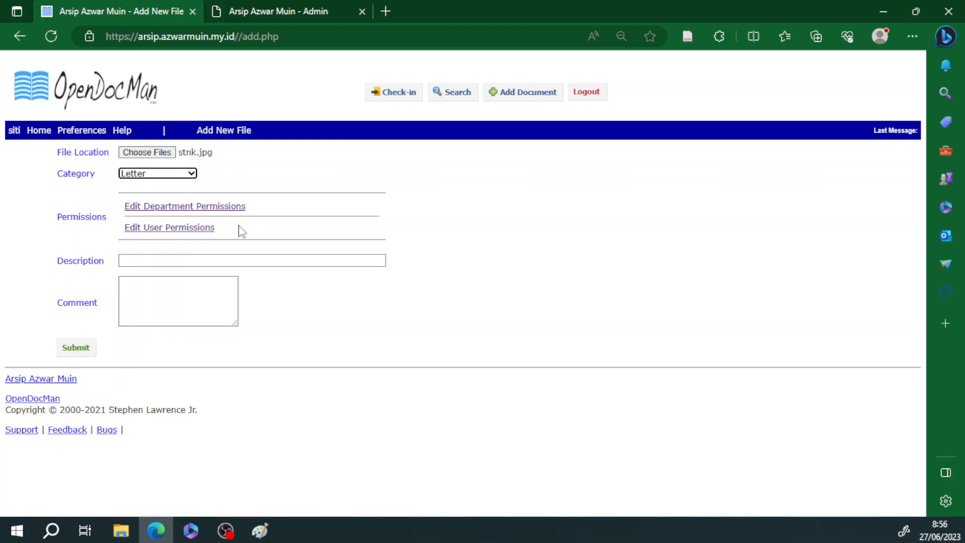
left_click(141, 176)
left_click(141, 176)
left_click(173, 207)
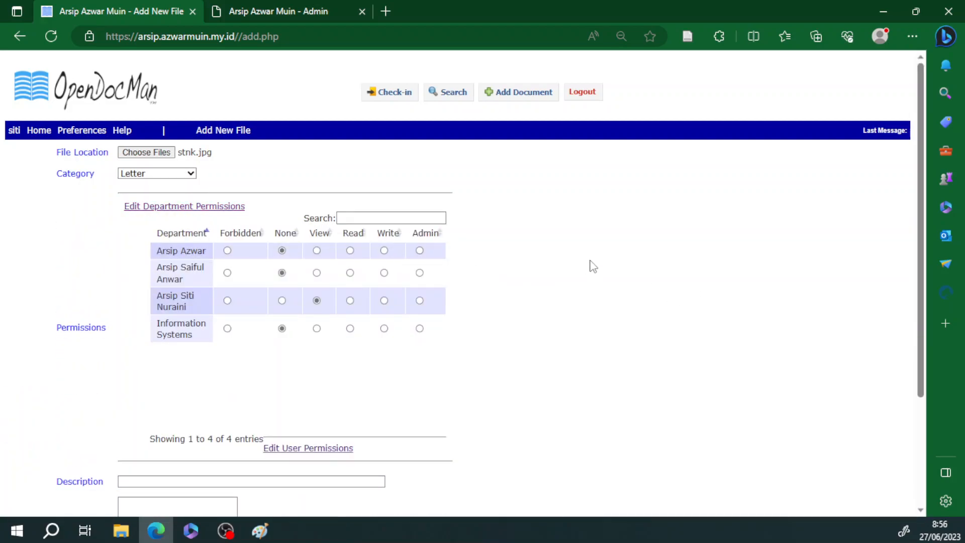
Step: Give the departments Read, View and Admin access, and Information Systems Admin access
scroll(590, 267, "down", 2)
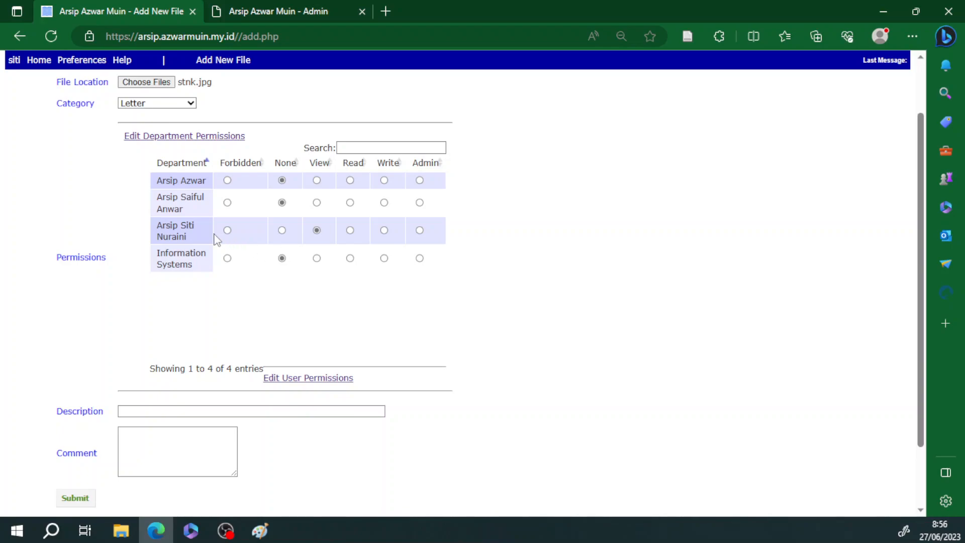
scroll(327, 282, "up", 2)
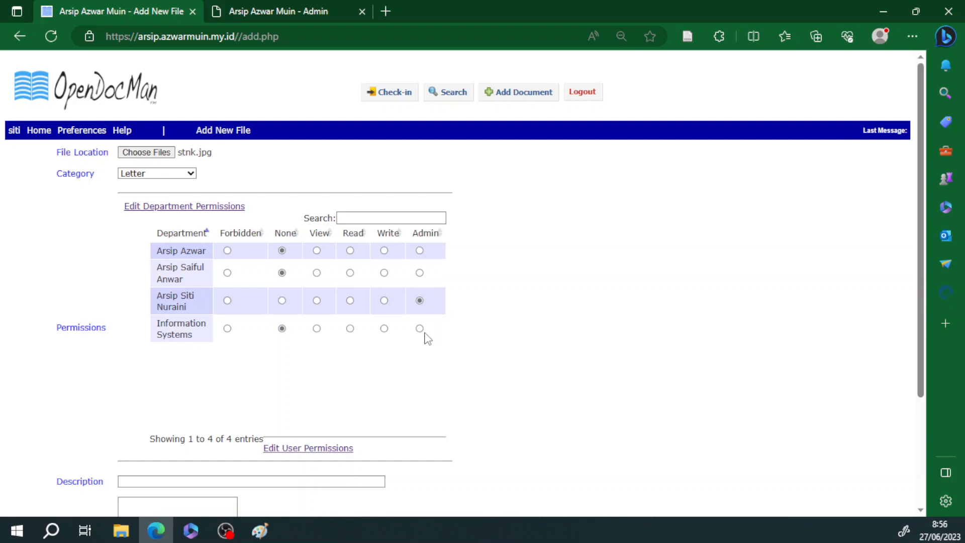
left_click(386, 301)
left_click(419, 301)
left_click(384, 301)
left_click(418, 302)
left_click(317, 273)
left_click(350, 251)
key("alt+Tab")
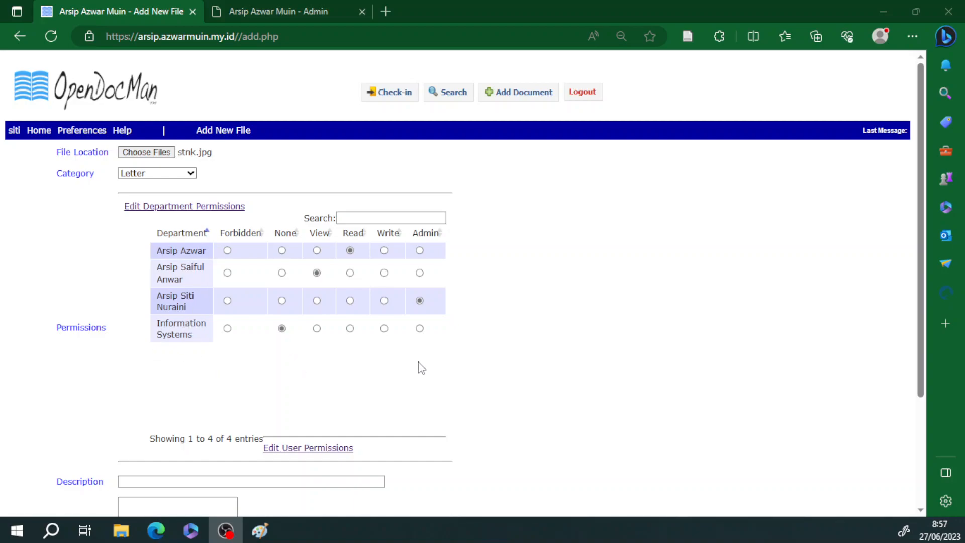
left_click(420, 329)
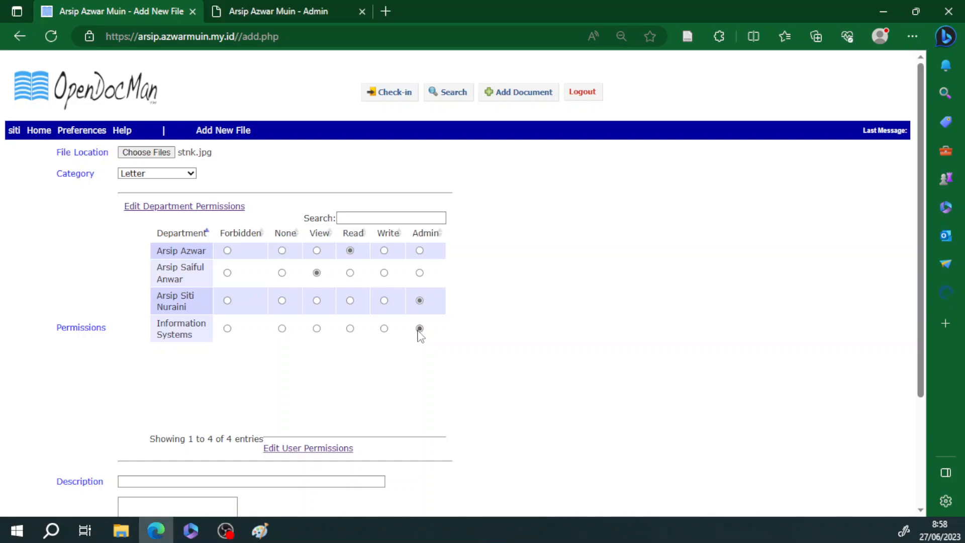
scroll(423, 341, "down", 3)
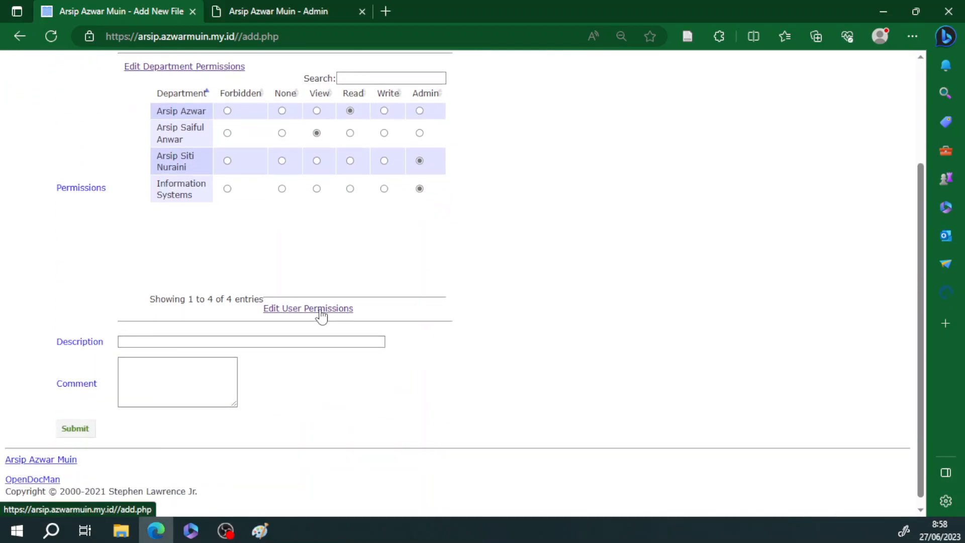
Step: Switch to the user permissions table and give the users Read access
left_click(320, 309)
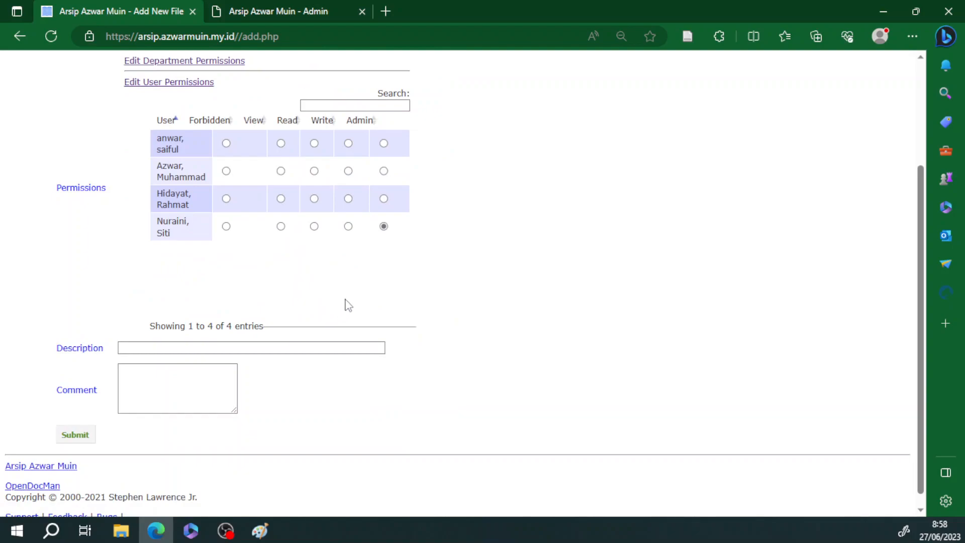
scroll(427, 311, "up", 3)
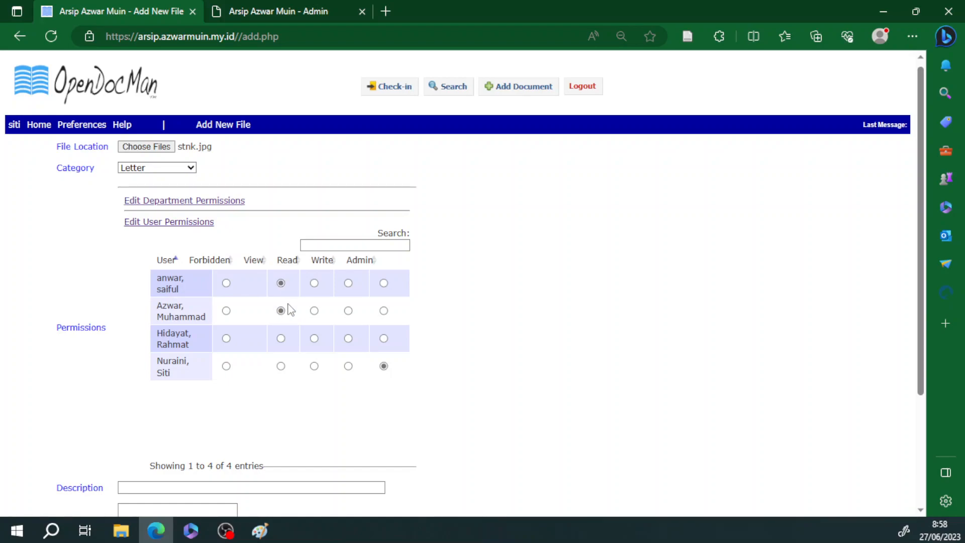
left_click(281, 338)
scroll(399, 369, "down", 1)
scroll(480, 325, "up", 1)
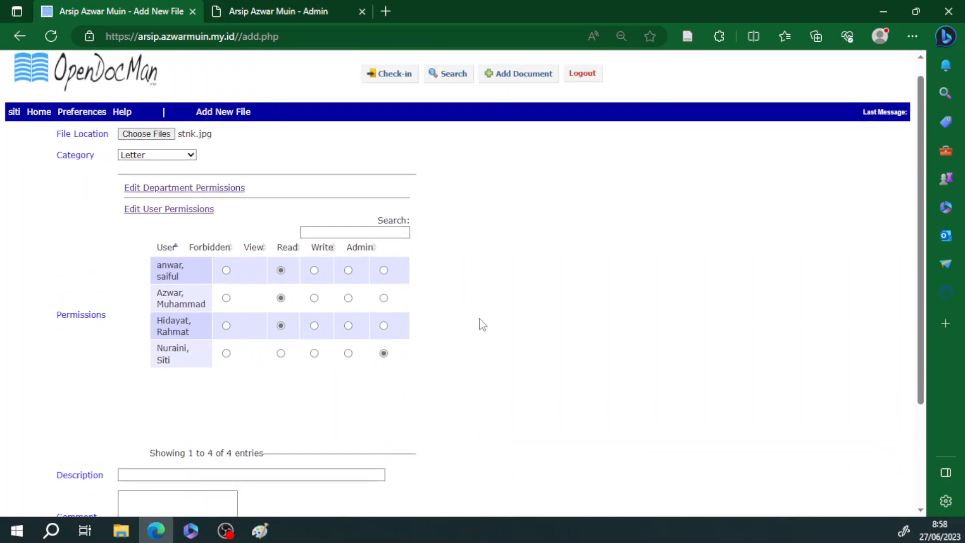
scroll(547, 384, "down", 2)
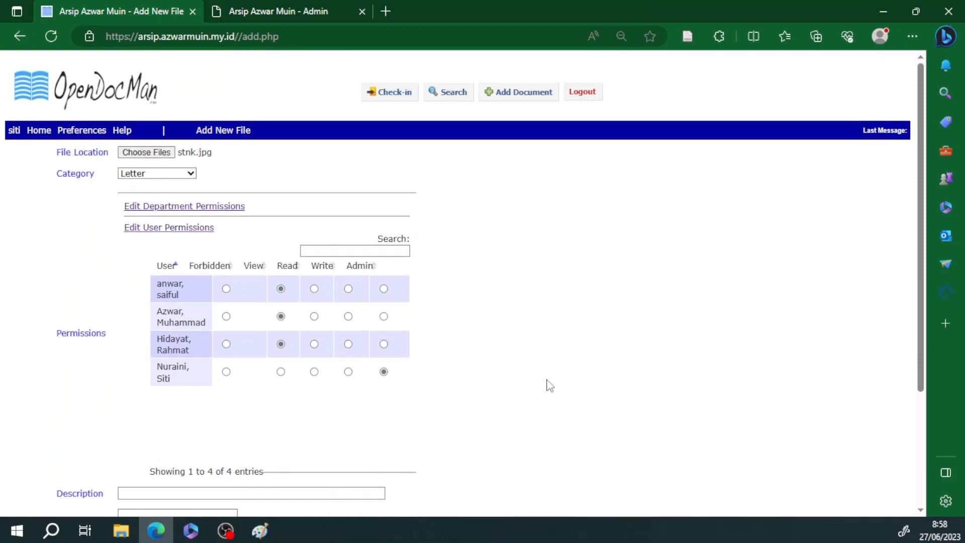
scroll(547, 383, "up", 2)
scroll(550, 347, "down", 2)
scroll(551, 347, "up", 1)
scroll(472, 276, "up", 1)
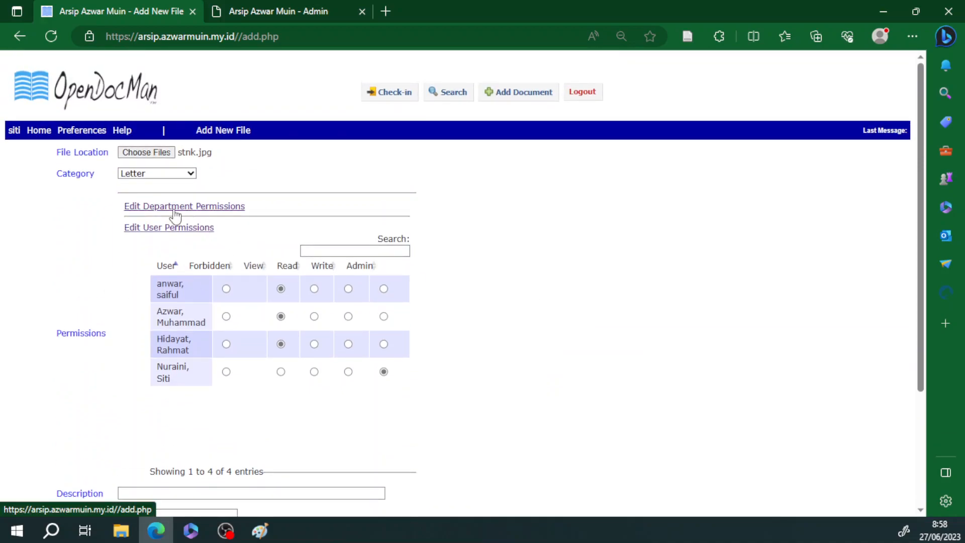
scroll(452, 339, "down", 2)
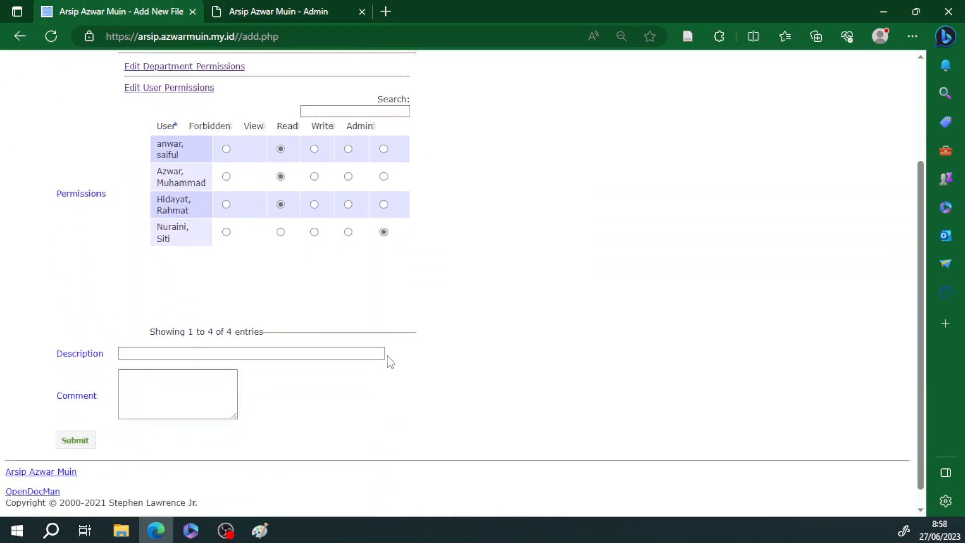
Step: Enter an 'STNK motor' description with the owner's name and copy it into the comment
left_click(325, 353)
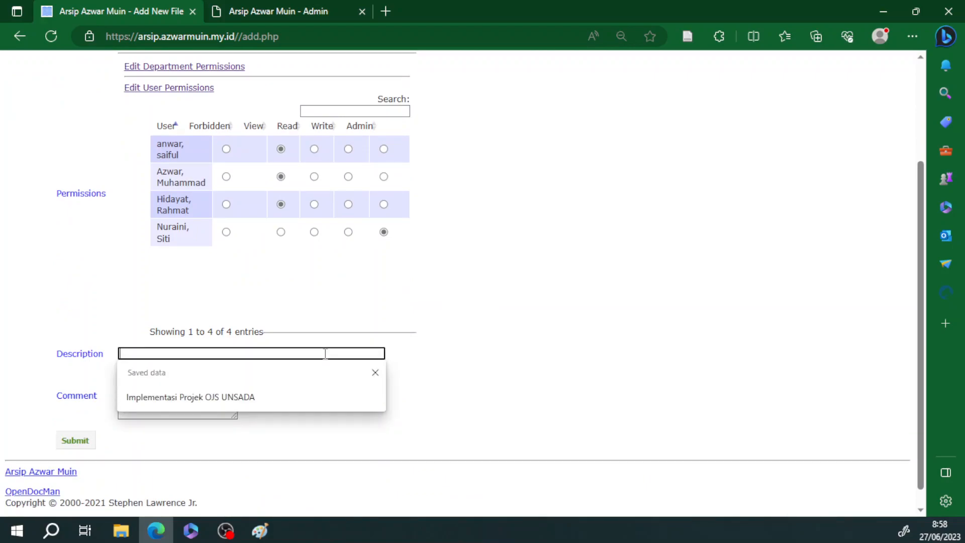
type("ST")
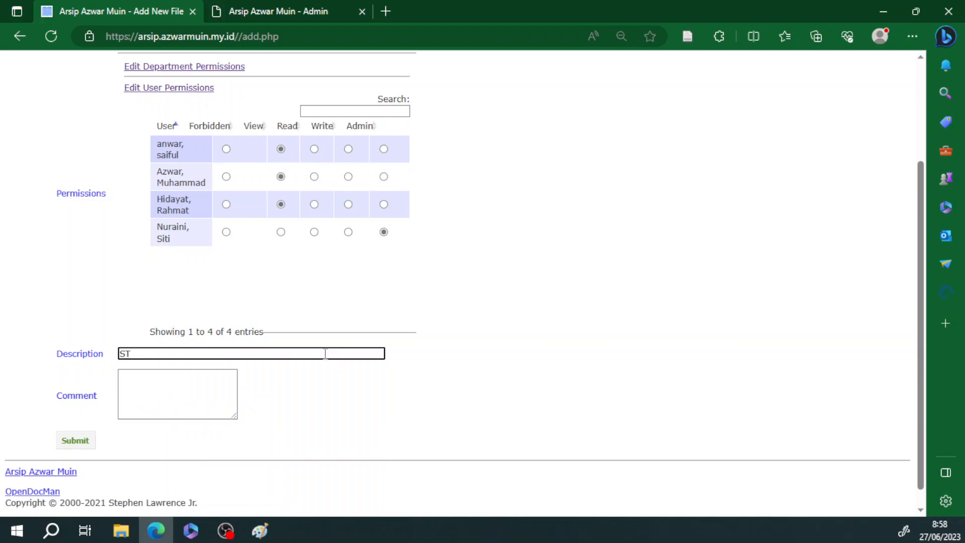
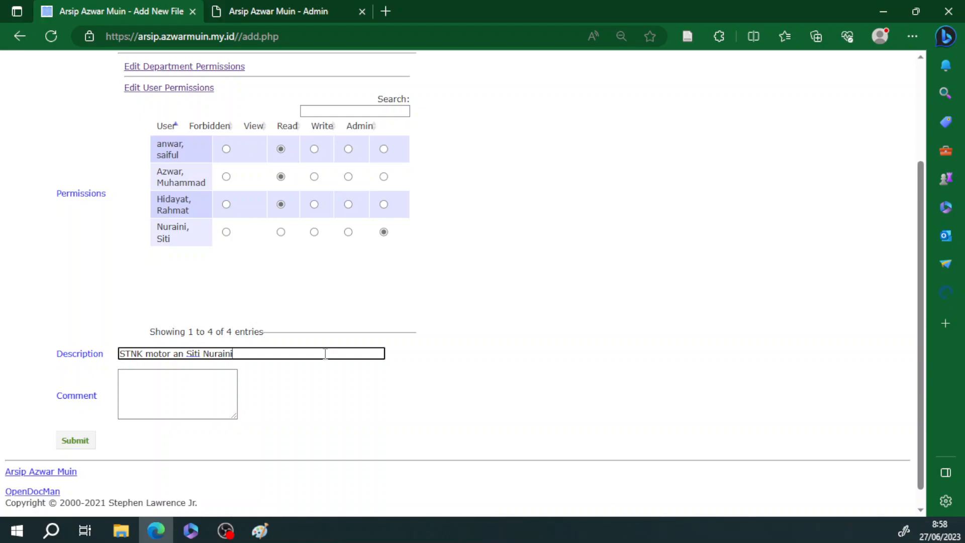
left_click(163, 382)
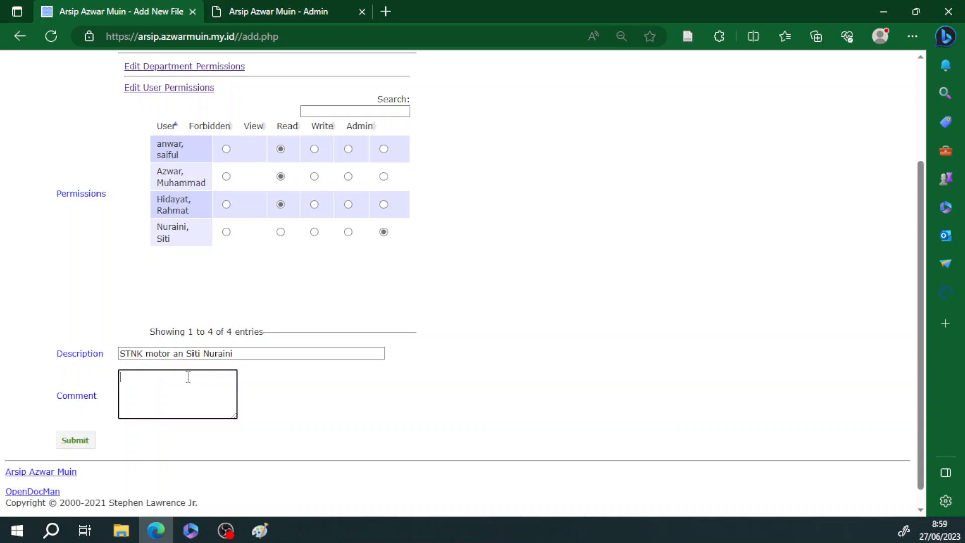
left_click_drag(256, 355, 92, 354)
right_click(157, 354)
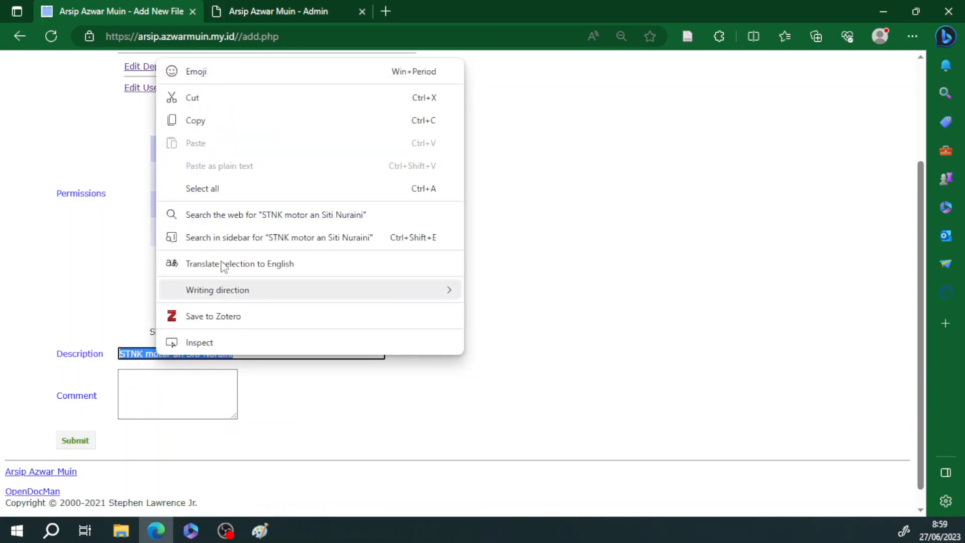
left_click(209, 126)
left_click(160, 393)
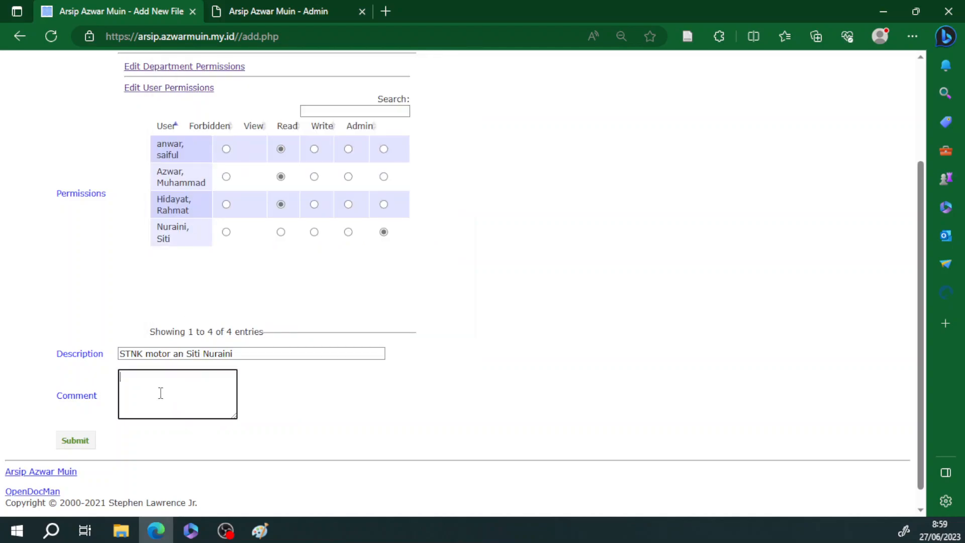
key("ctrl+v")
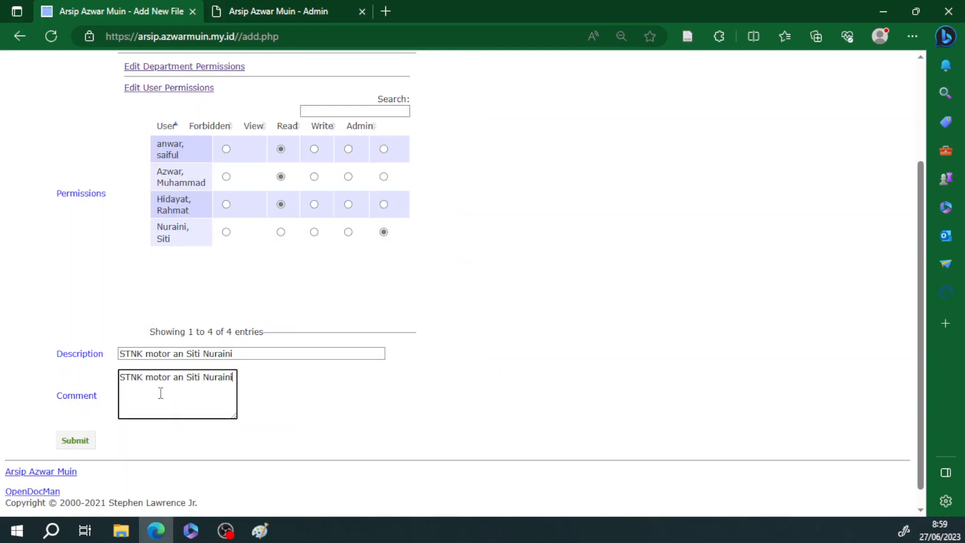
type("/")
key("BackSpace")
Step: Submit the new document for upload
key("alt+Tab")
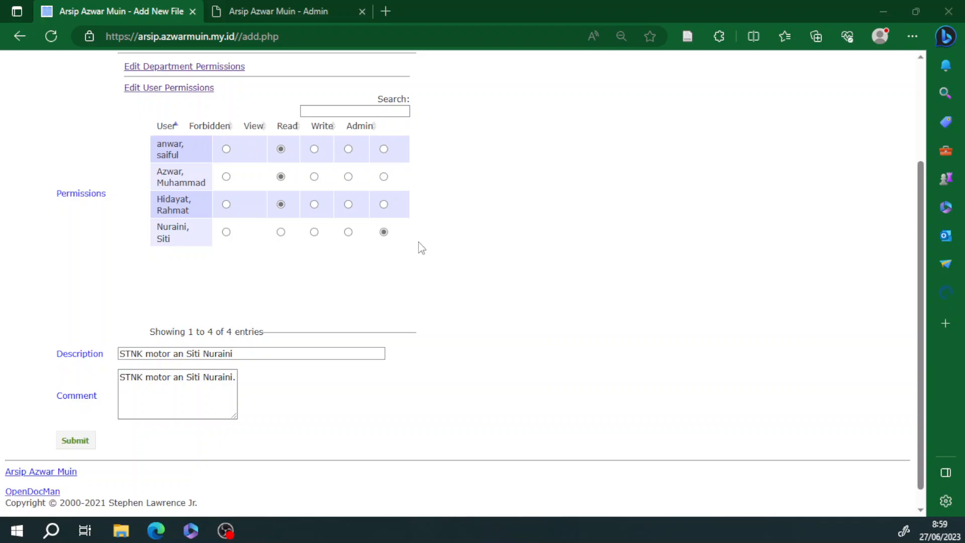
scroll(433, 349, "down", 1)
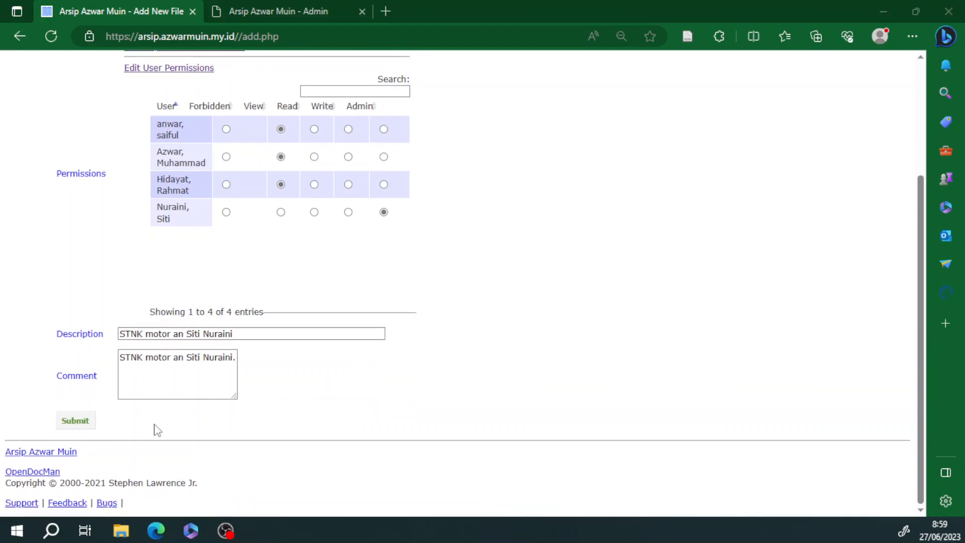
left_click(80, 421)
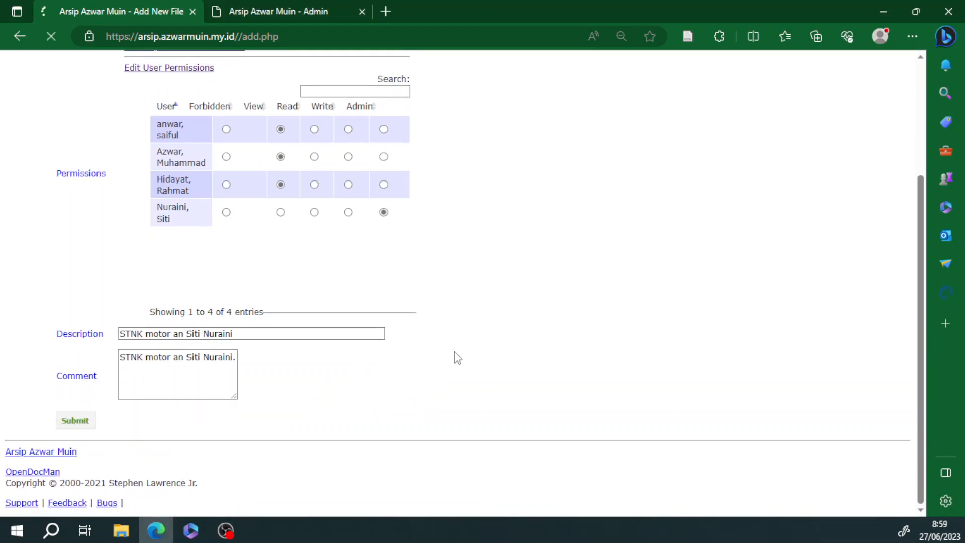
Step: View and download stnk.jpg, then return home and open the Check-in page
scroll(453, 351, "up", 3)
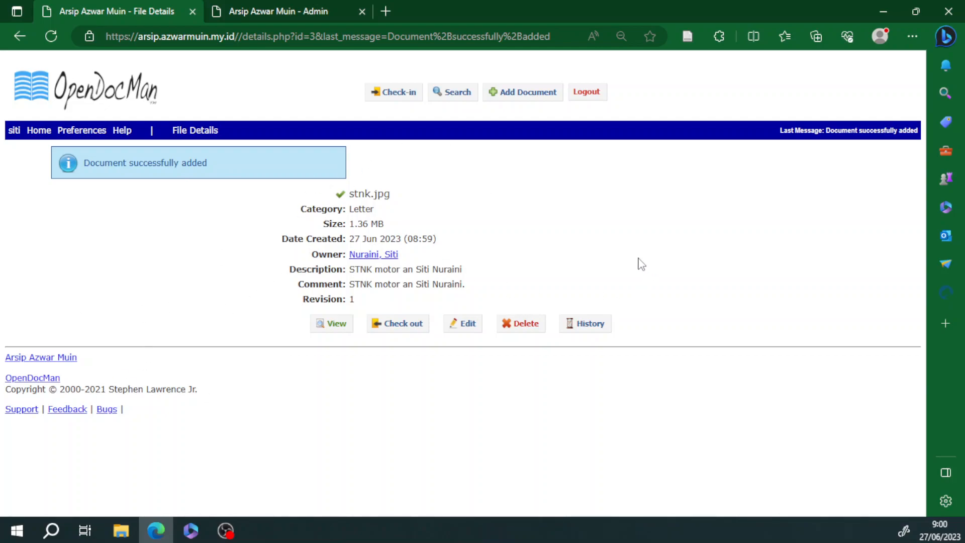
left_click(339, 326)
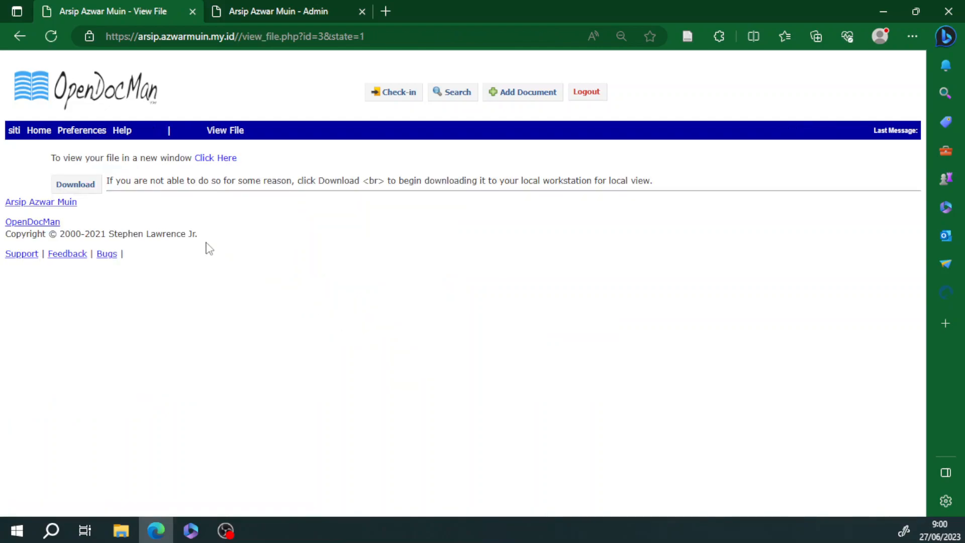
left_click(79, 195)
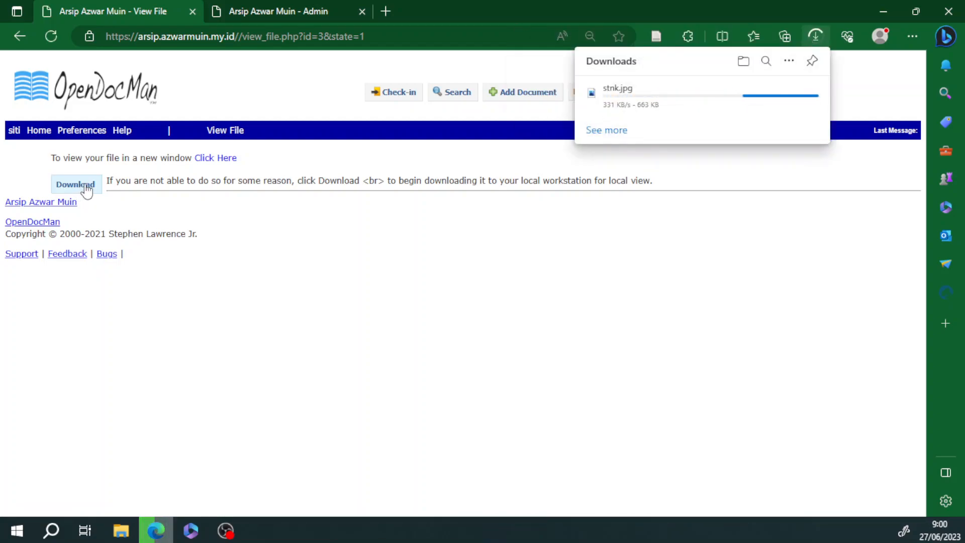
left_click(222, 159)
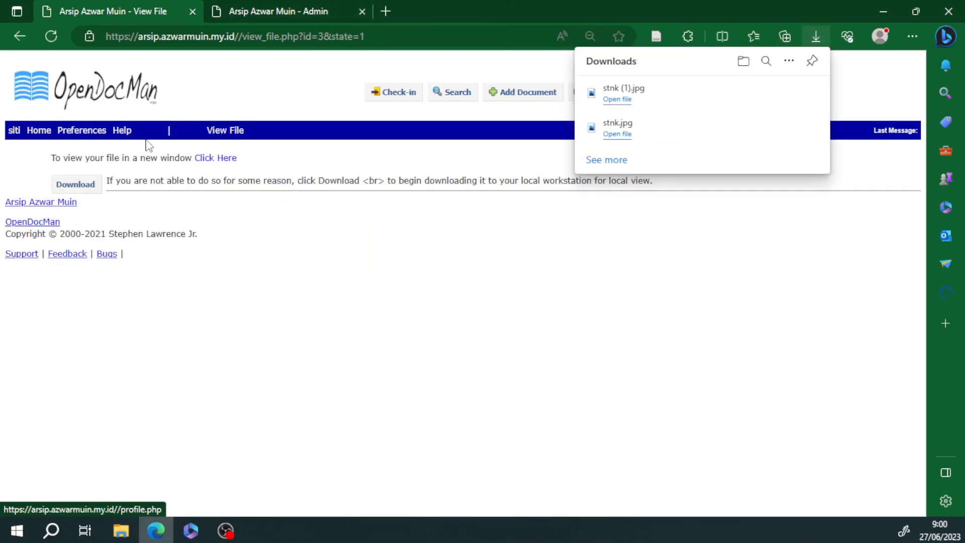
left_click(37, 130)
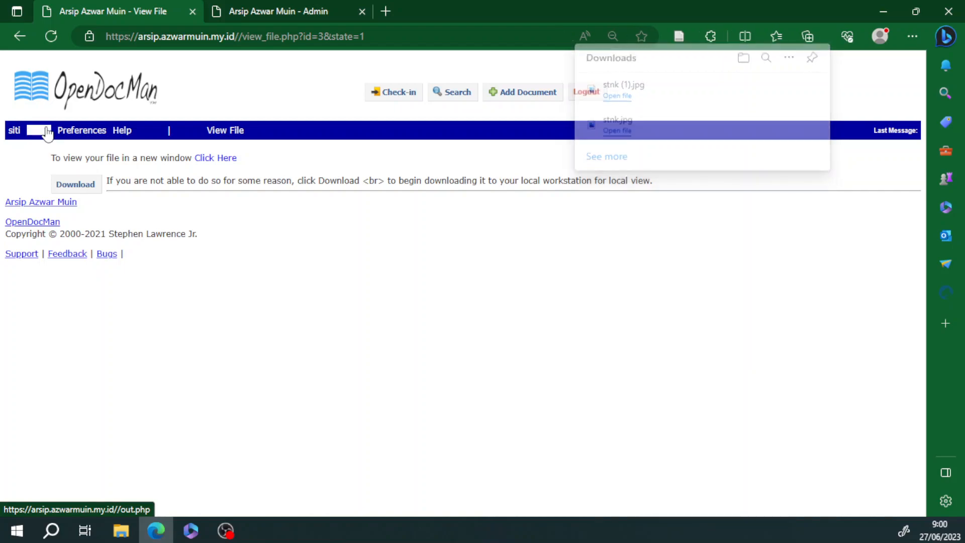
left_click(400, 94)
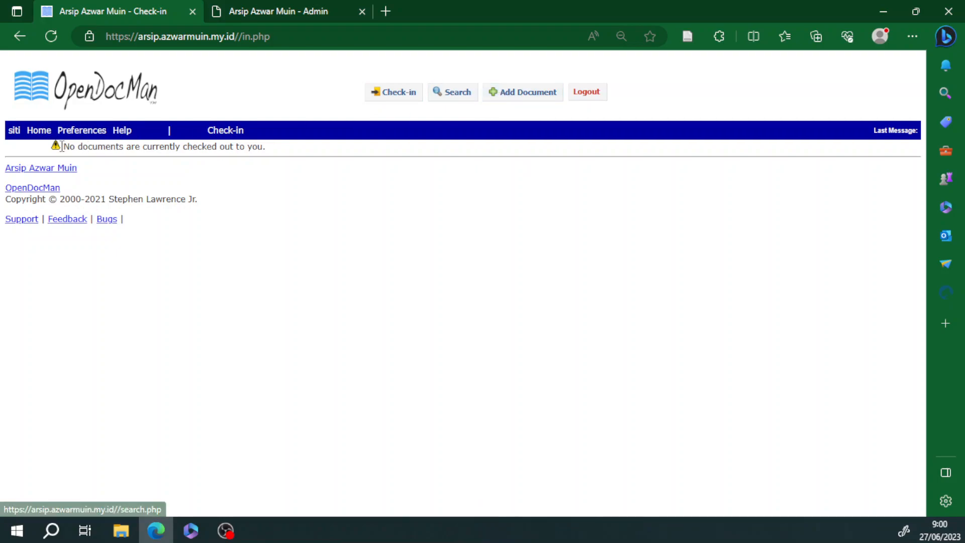
left_click(39, 131)
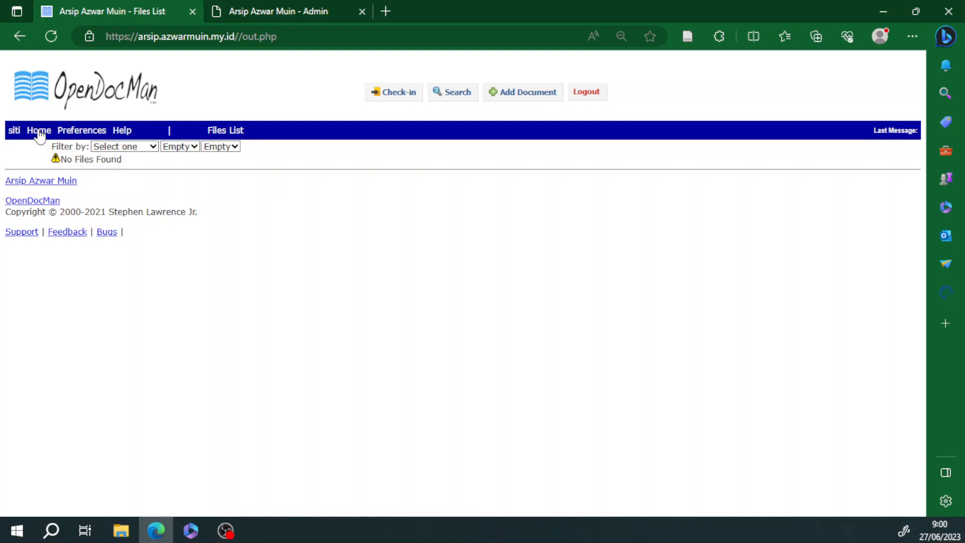
left_click(82, 132)
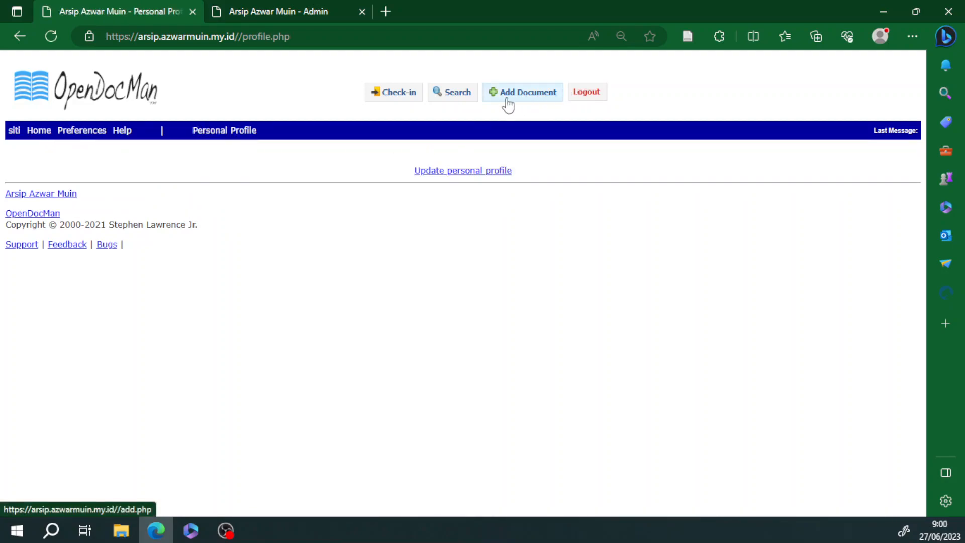
left_click(31, 131)
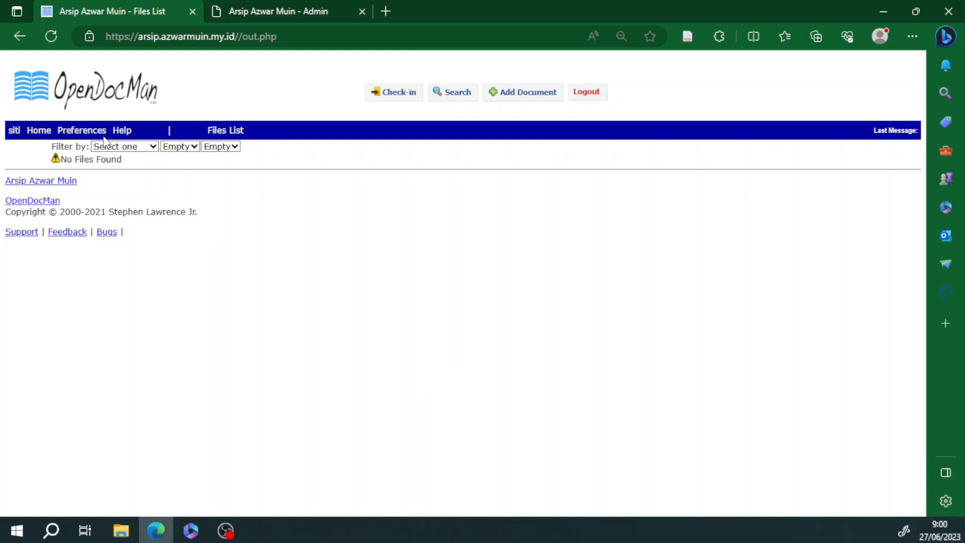
left_click(22, 35)
left_click(23, 35)
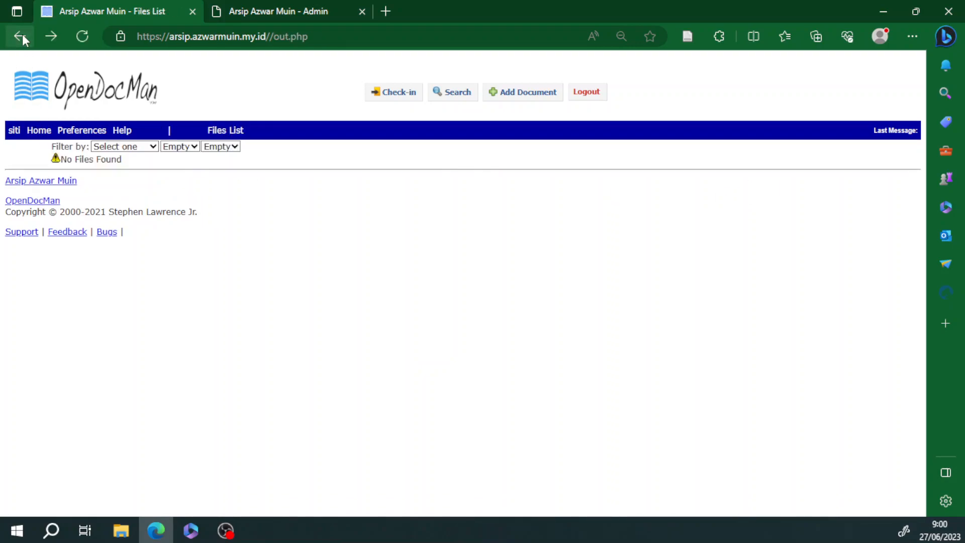
left_click(23, 36)
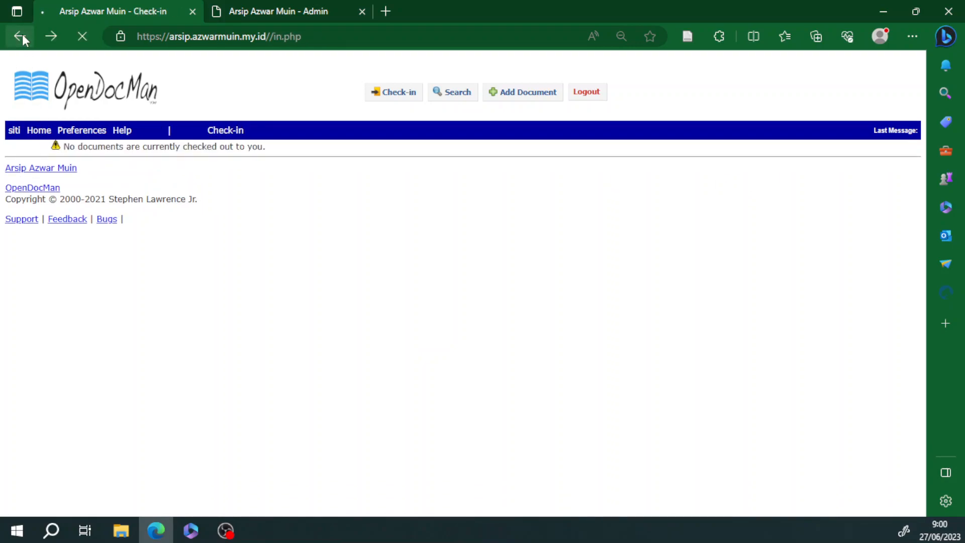
Step: Log out and try logging in with the saved admin account, dismissing the password prompt
left_click(588, 95)
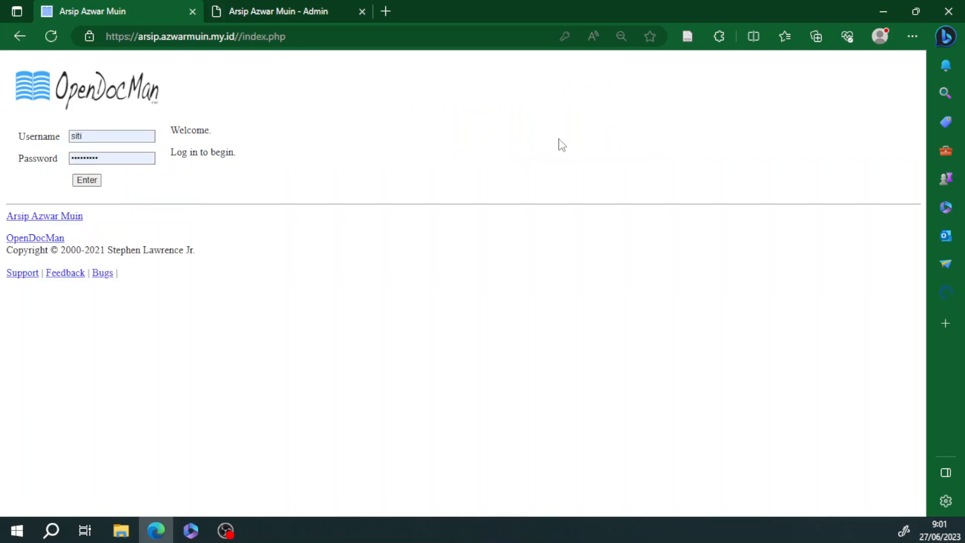
double_click(101, 135)
key("BackSpace")
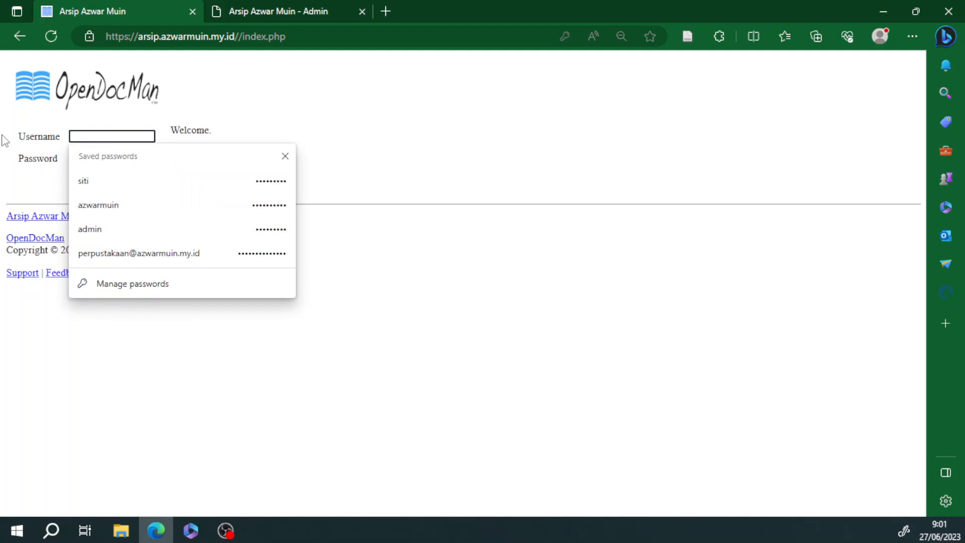
left_click(400, 97)
left_click(115, 134)
left_click(388, 124)
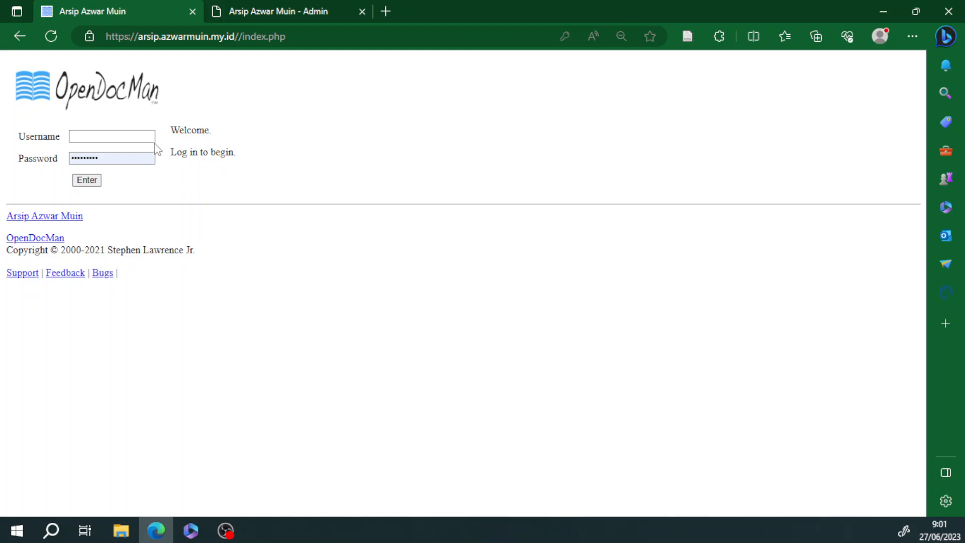
left_click(97, 136)
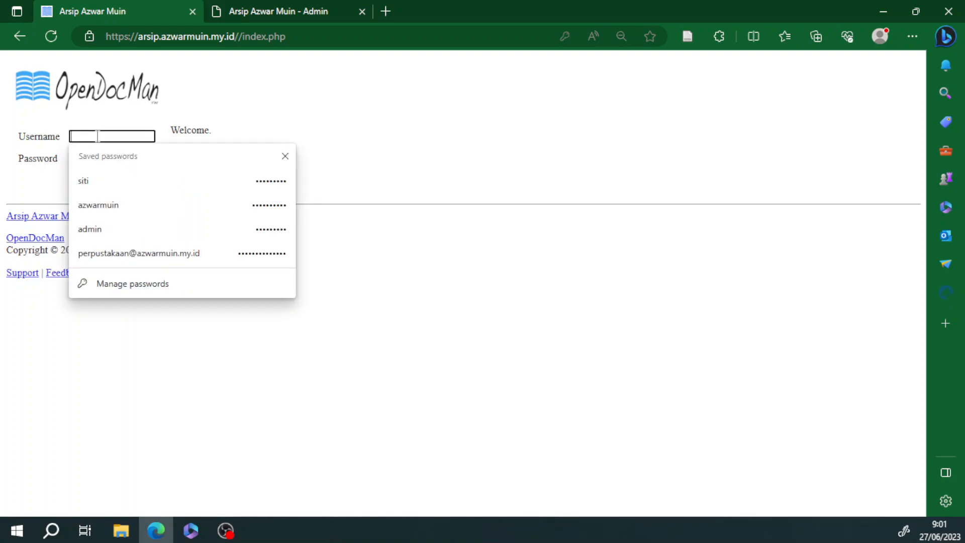
type("a")
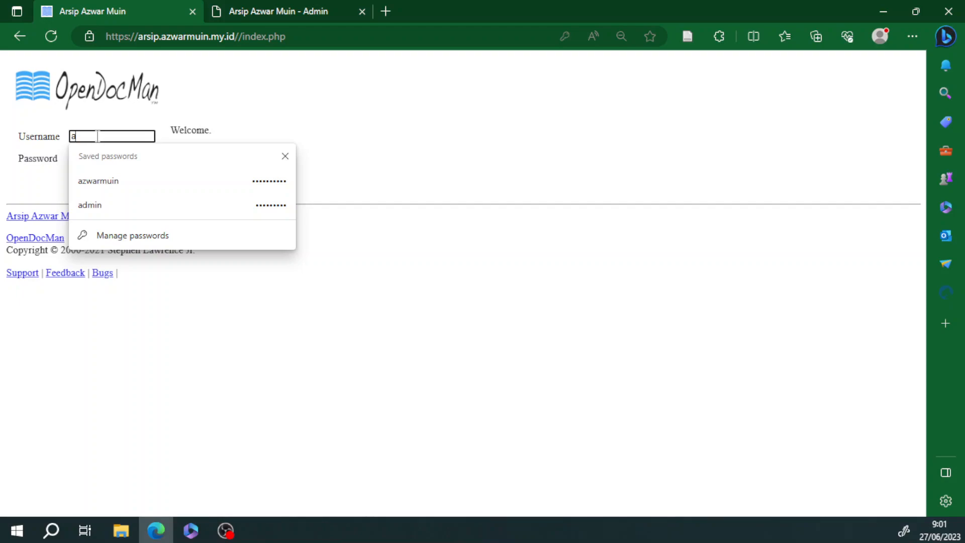
type("zwarmuin")
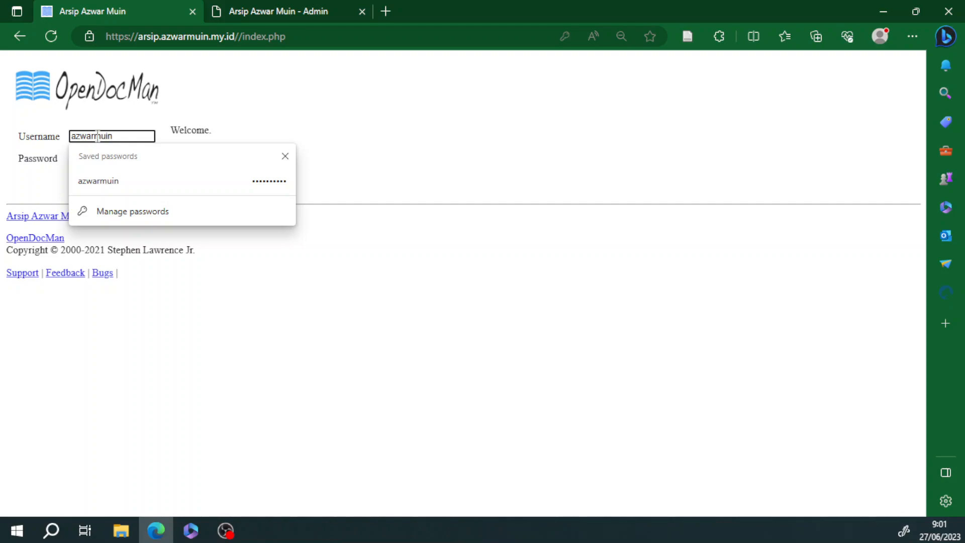
key("Tab")
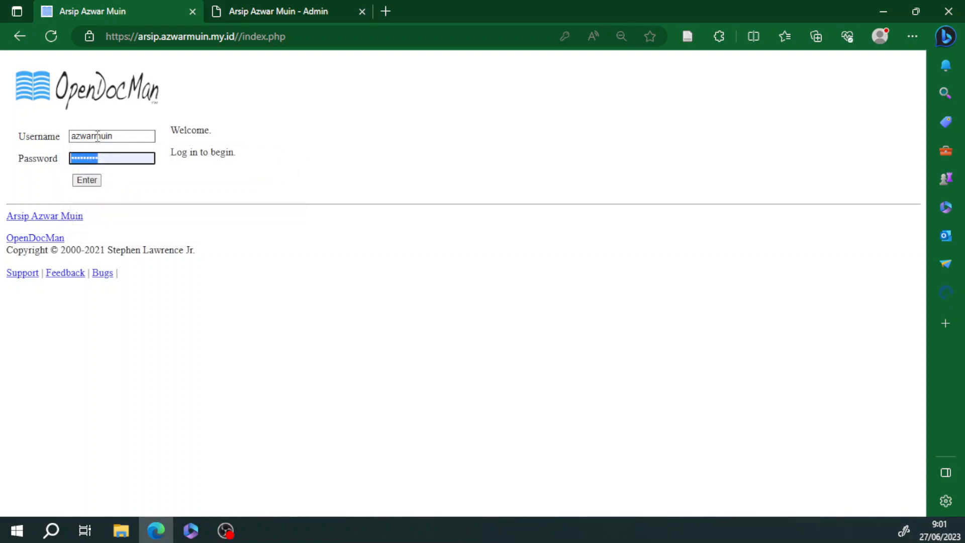
left_click(87, 180)
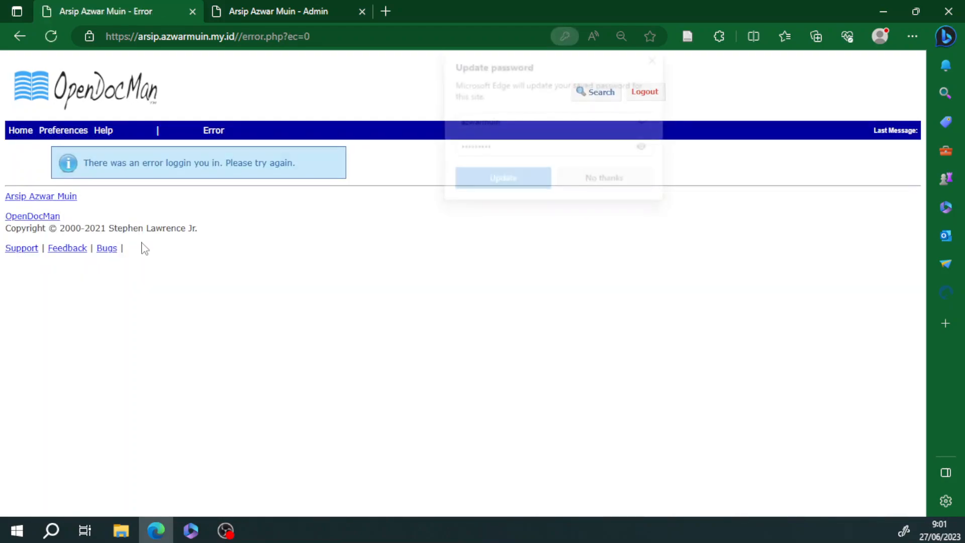
left_click(656, 57)
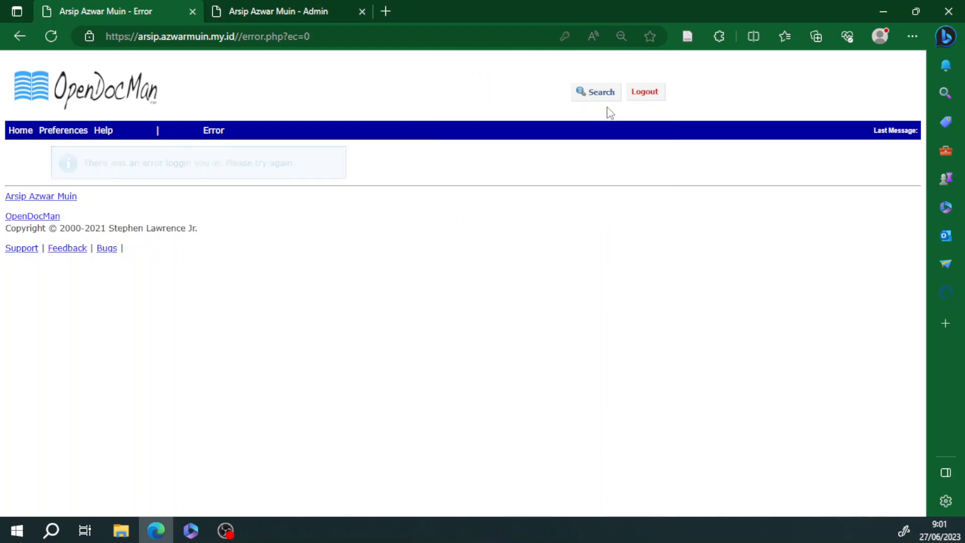
Step: Log out again and refill the login form with the admin username and password
left_click(655, 93)
double_click(133, 135)
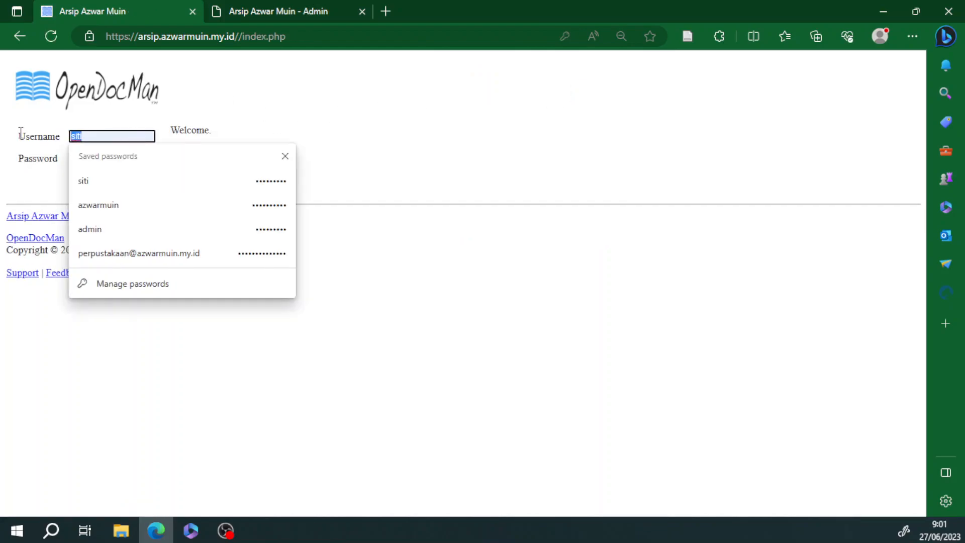
type("azwarmuin")
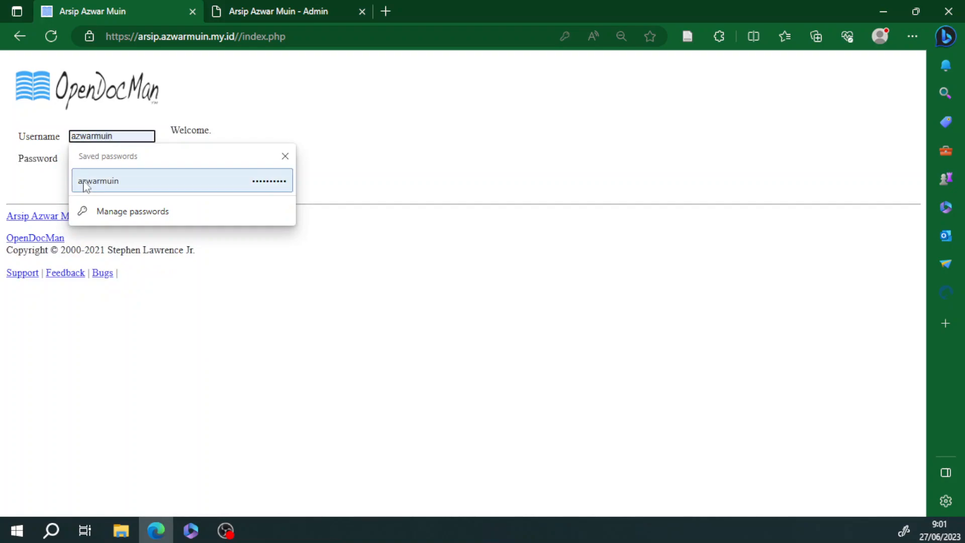
left_click(88, 182)
left_click(137, 157)
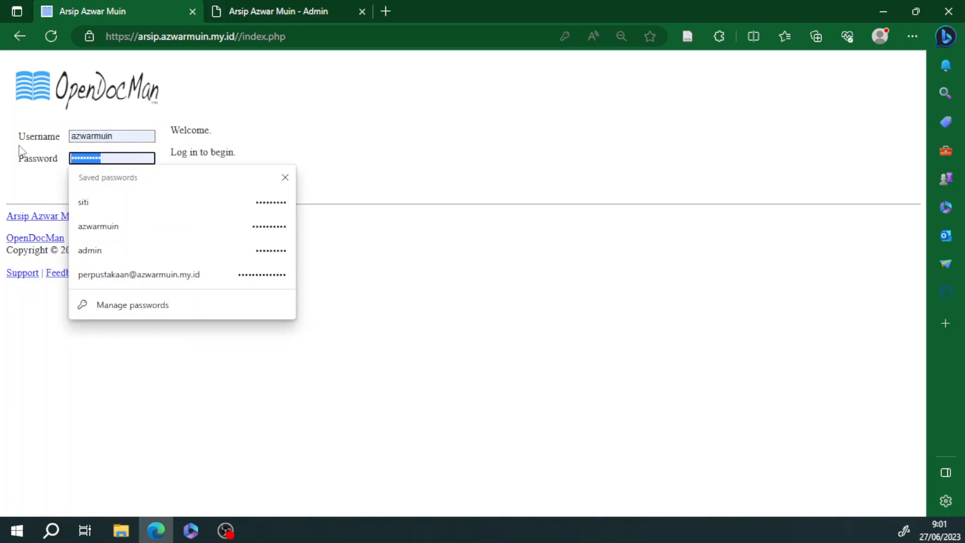
type("••")
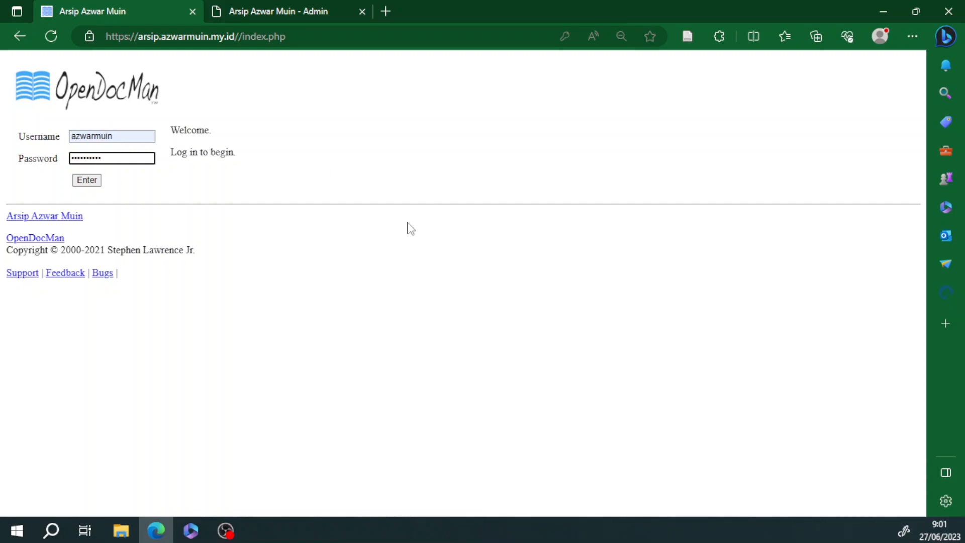
Step: Log in as admin, open the review list, and preview stnk.jpg in Photos before closing it
left_click(87, 180)
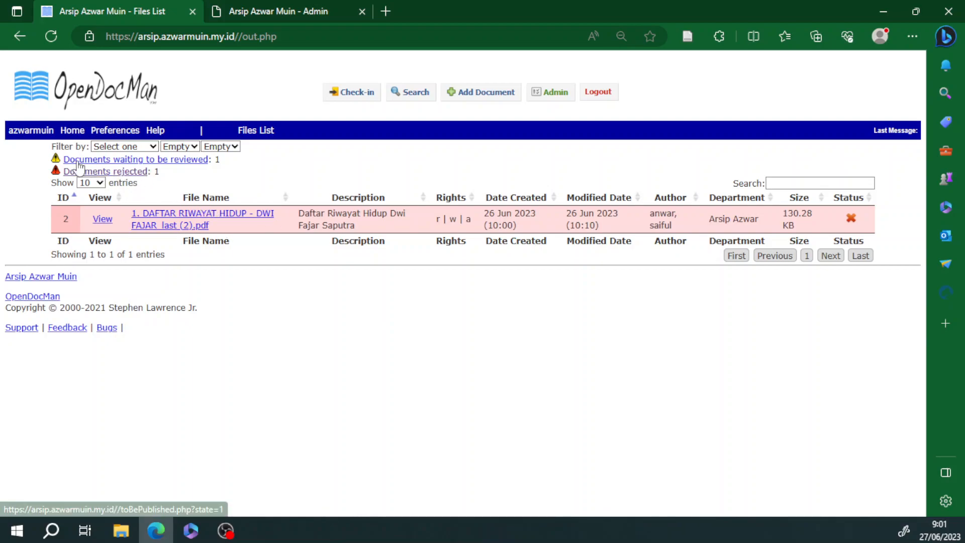
left_click(153, 159)
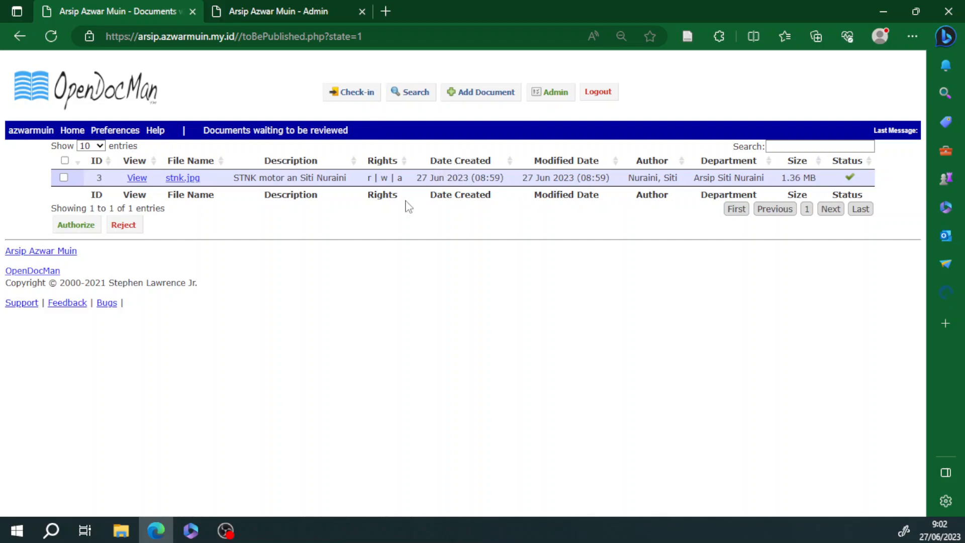
left_click(137, 184)
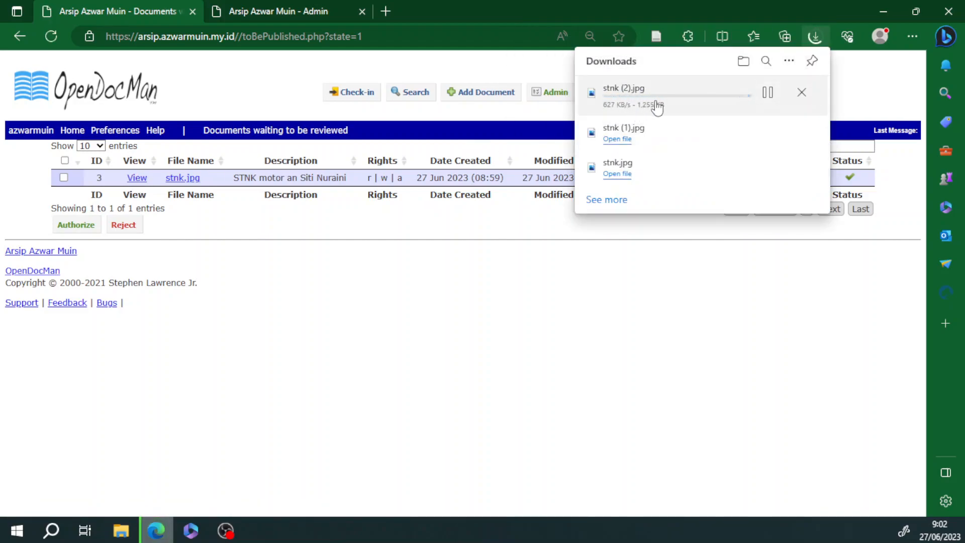
left_click(618, 99)
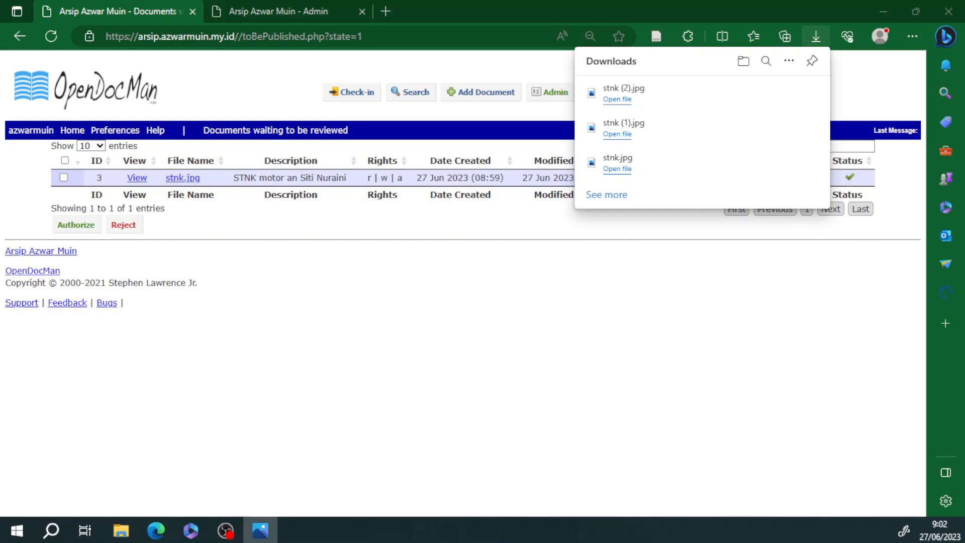
left_click_drag(0, 0, 0, 49)
key("alt+F4")
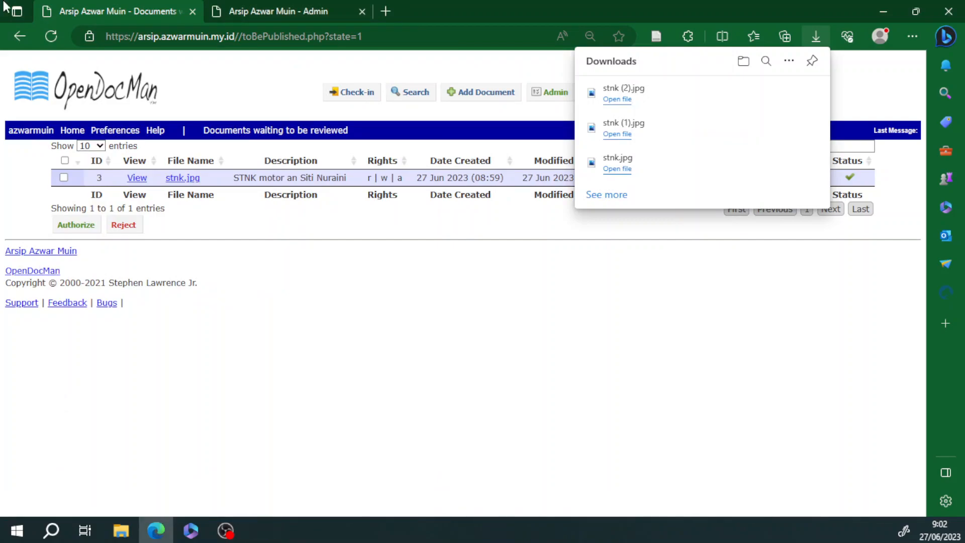
left_click(818, 31)
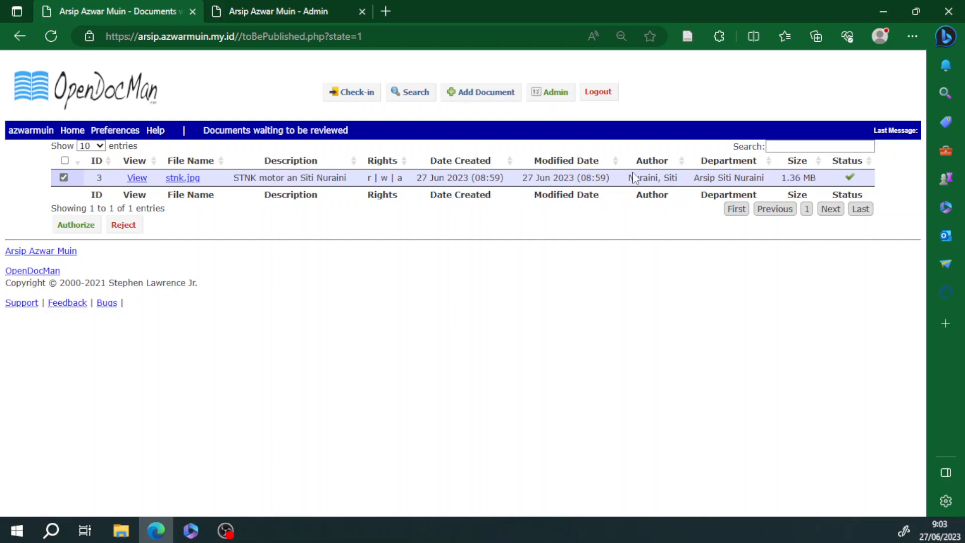
Step: Begin authorizing stnk.jpg and visit the recipient name, subject and comment fields, leaving them blank
left_click(77, 225)
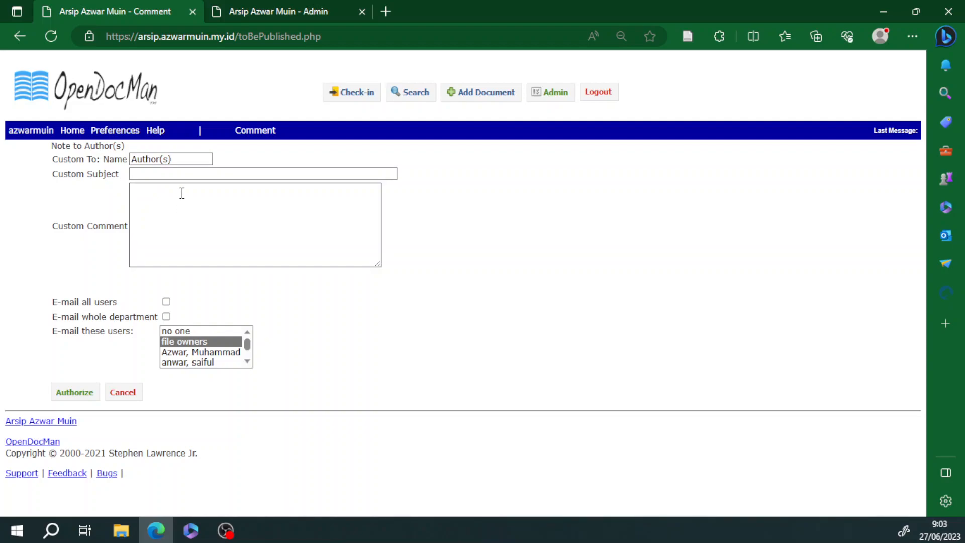
left_click(165, 159)
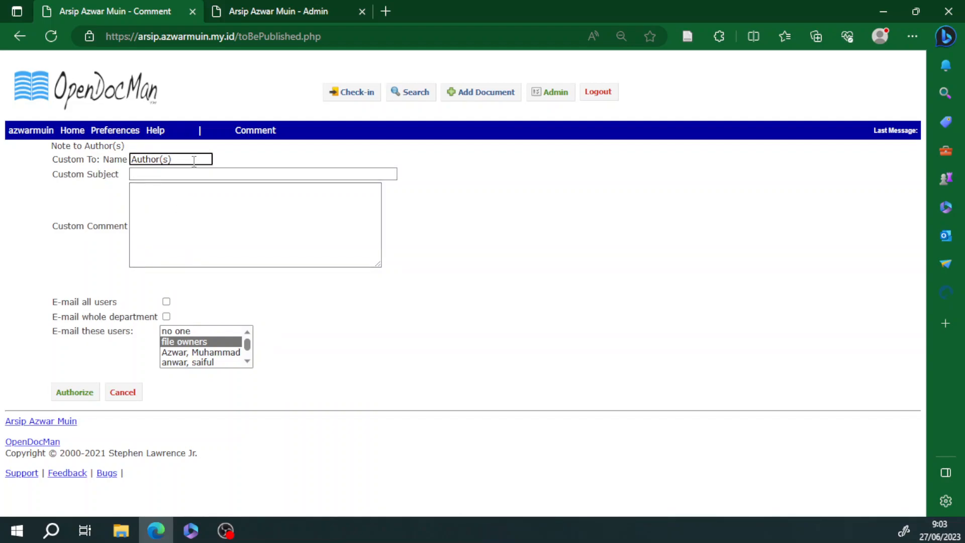
left_click(176, 175)
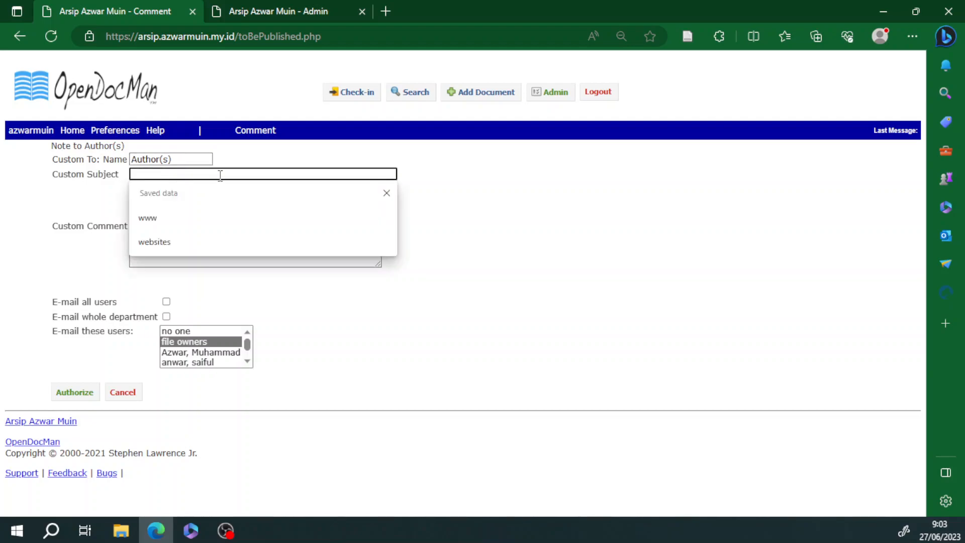
left_click(520, 214)
left_click(292, 174)
left_click(473, 210)
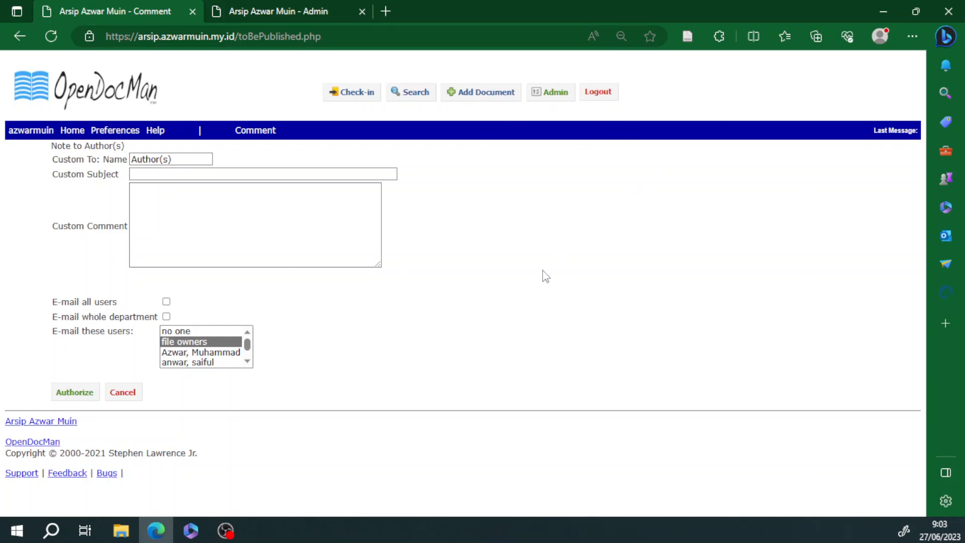
left_click(212, 195)
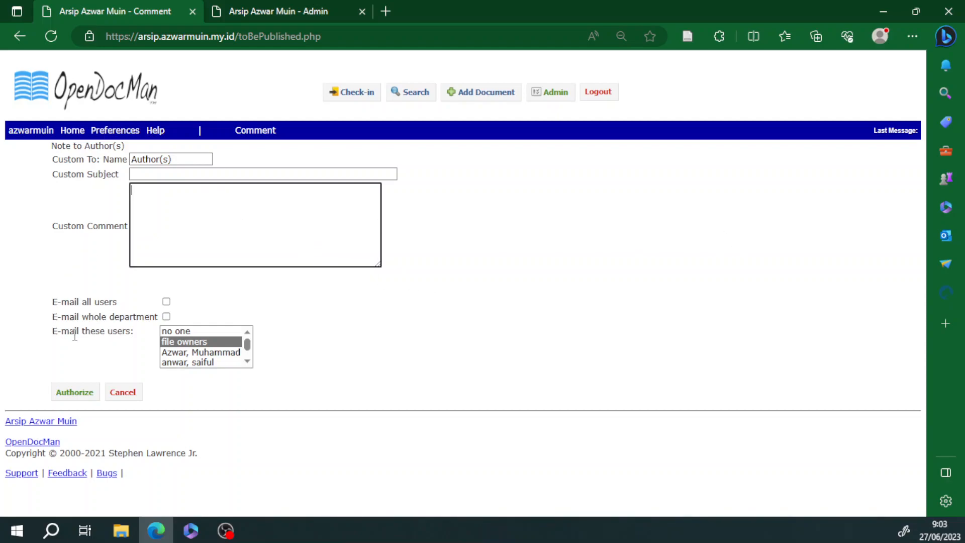
Step: Leave the 'E-mail all users' and 'E-mail whole department' options unchecked
left_click(166, 301)
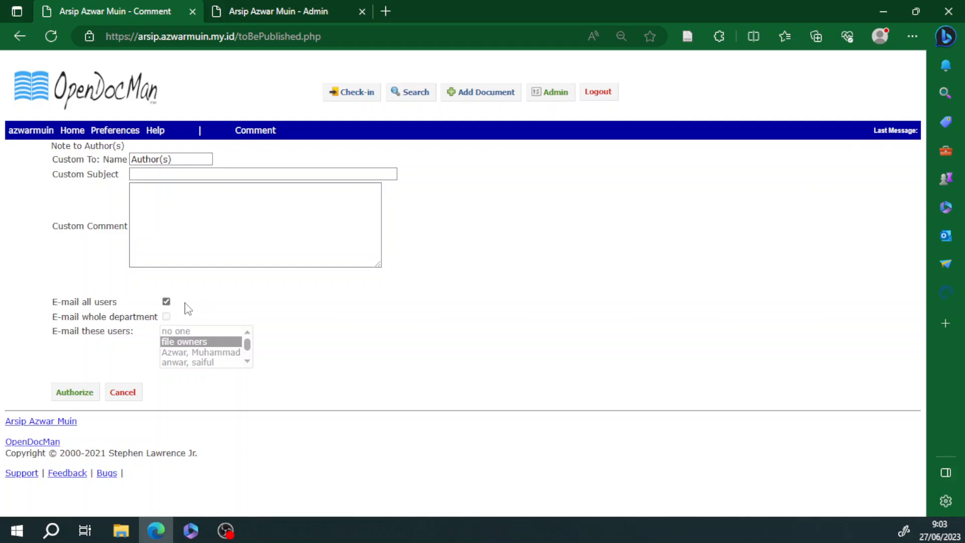
left_click(166, 302)
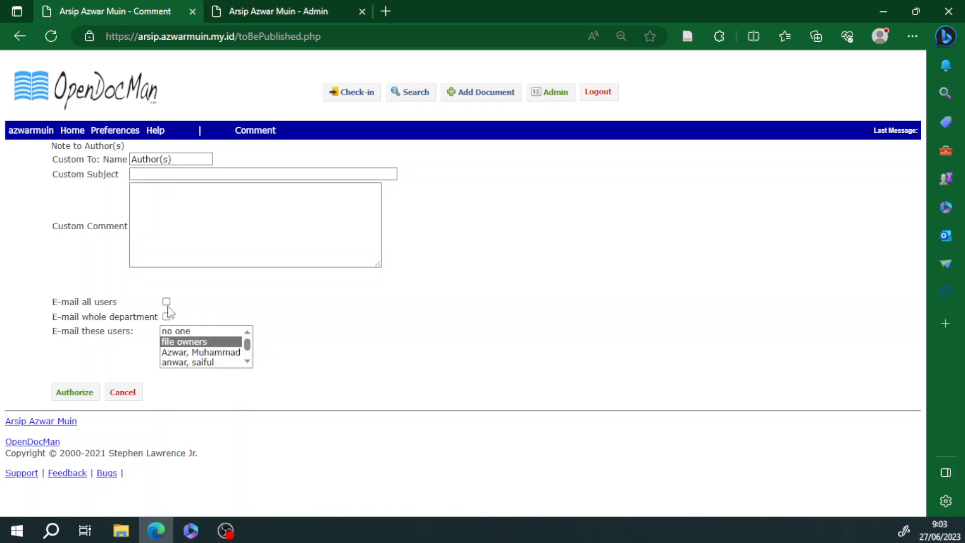
left_click(167, 316)
left_click(166, 316)
Step: Set the 'E-mail these users' recipient list to 'no one'
left_click(202, 353)
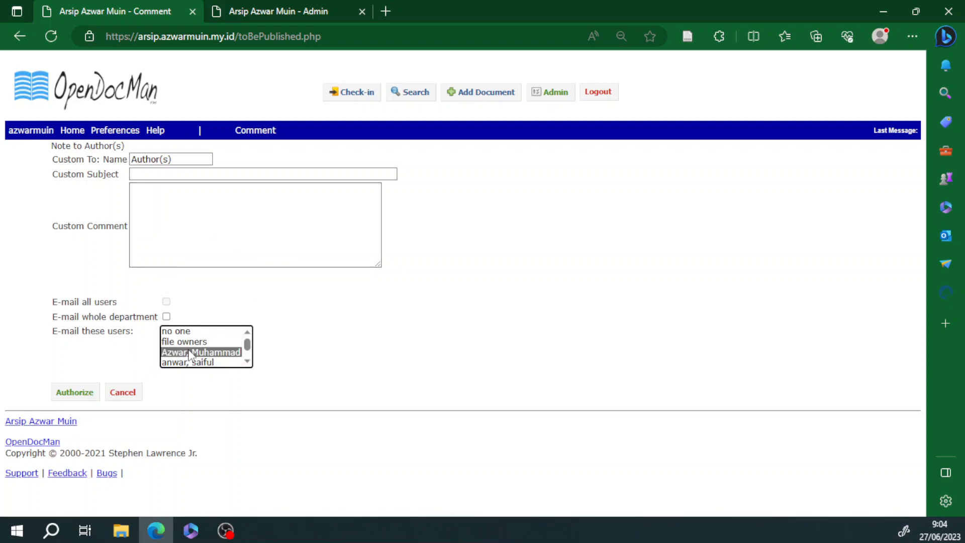
left_click(185, 343, "ctrl")
left_click(184, 360, "ctrl")
left_click(184, 360, "ctrl")
left_click(188, 343, "ctrl")
left_click(188, 343)
scroll(193, 349, "down", 2)
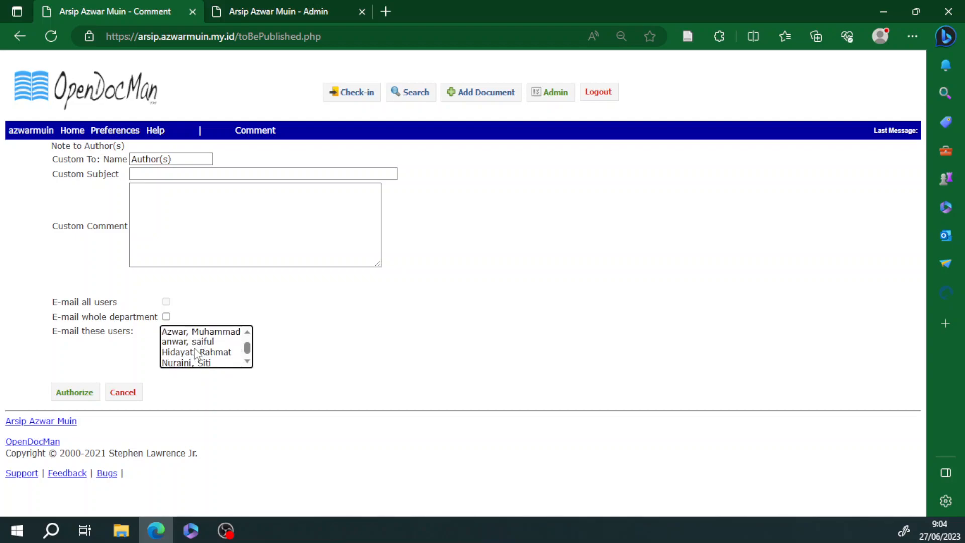
left_click(191, 363)
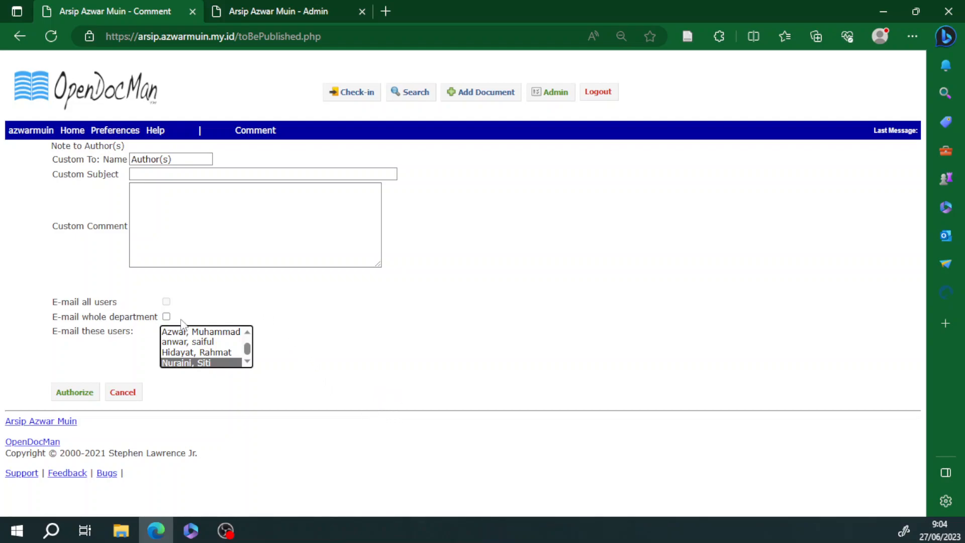
scroll(216, 346, "up", 1)
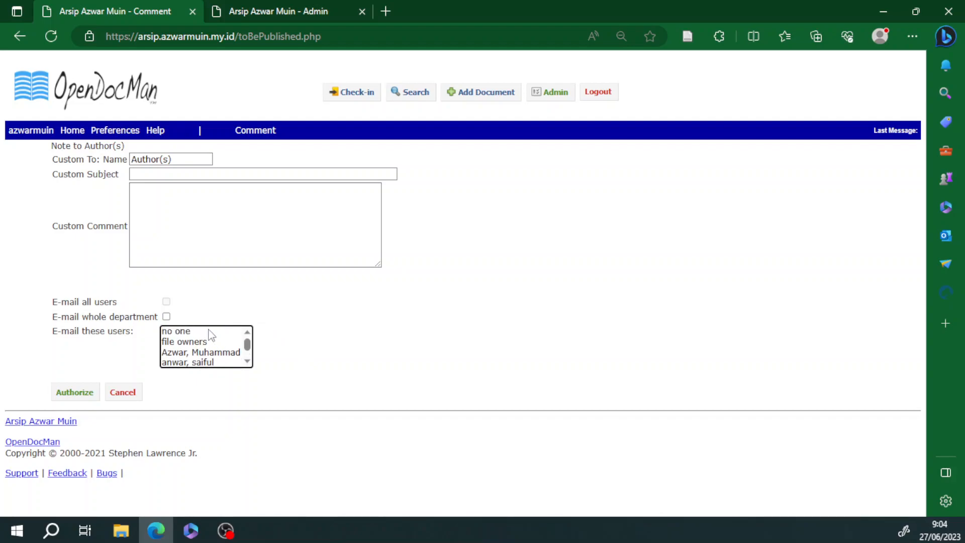
left_click(209, 331)
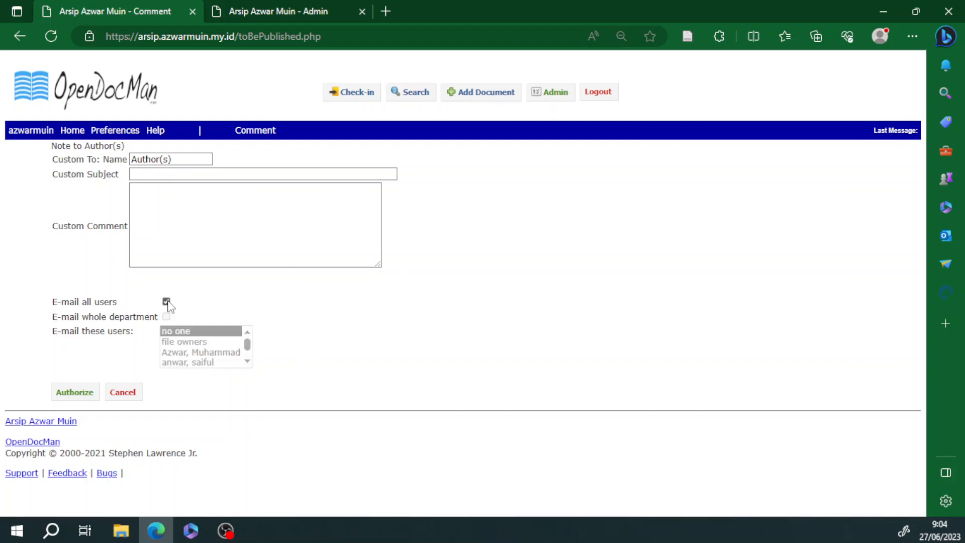
Step: Recheck the comment, subject and recipient name fields, leaving them blank
left_click(258, 186)
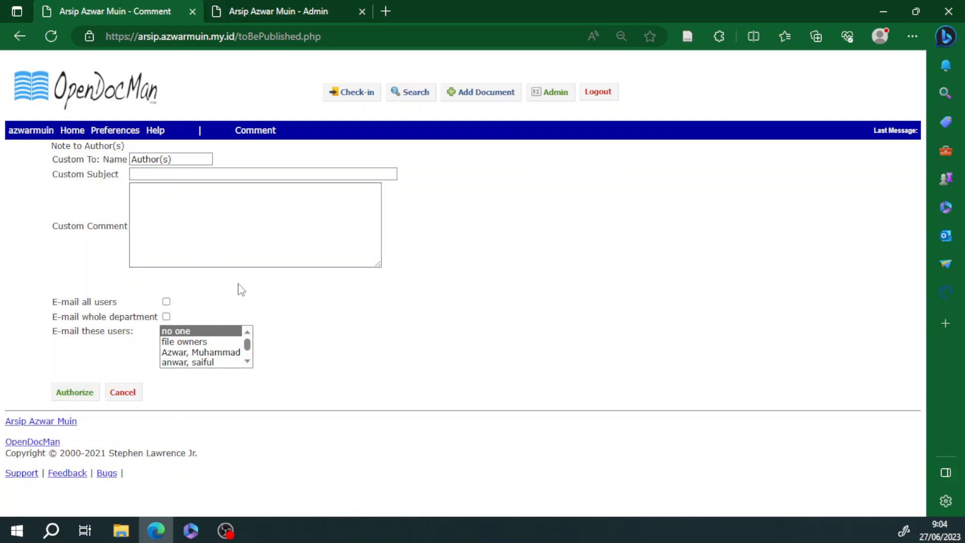
left_click(151, 173)
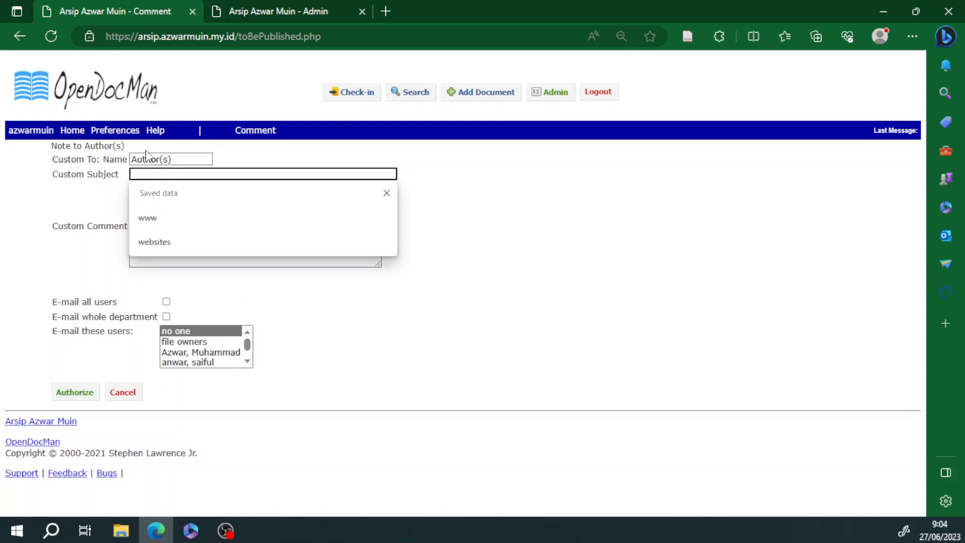
left_click(147, 160)
left_click(205, 174)
left_click(503, 217)
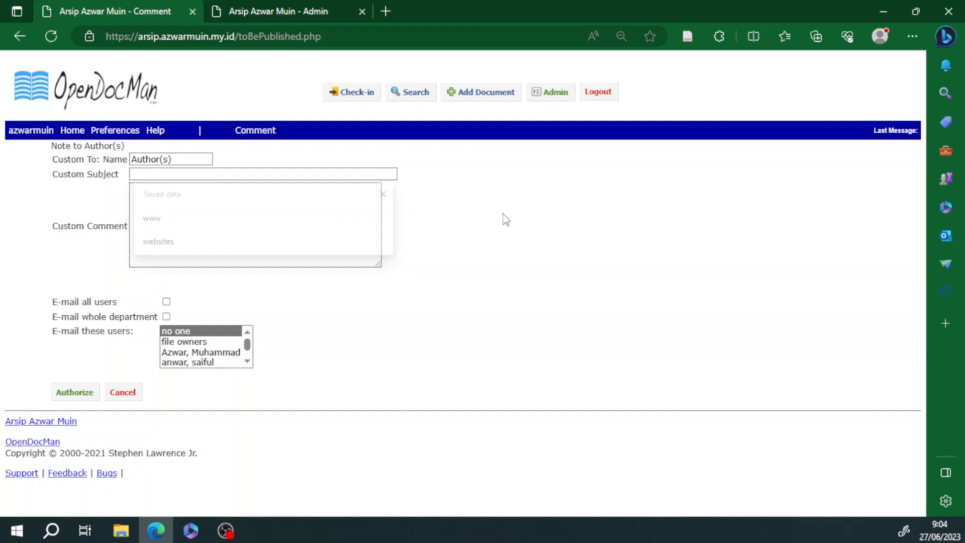
Step: Submit the stnk.jpg authorization, then confirm nothing is checked out and return to the Files List
left_click(86, 396)
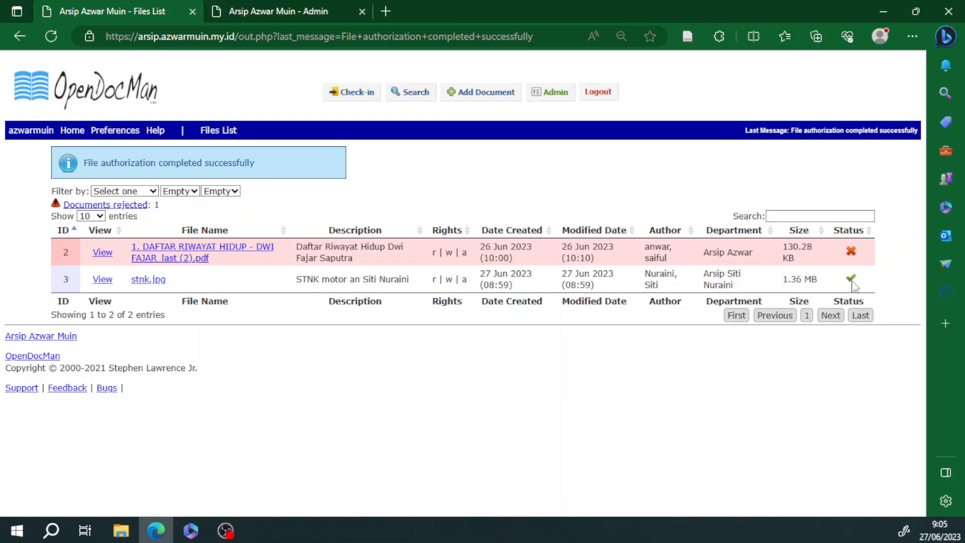
left_click(108, 94)
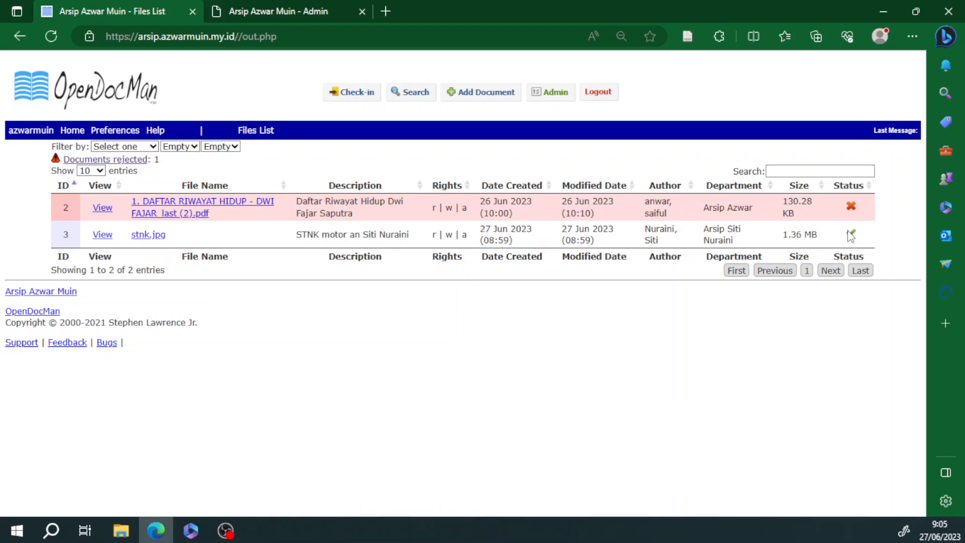
left_click(352, 97)
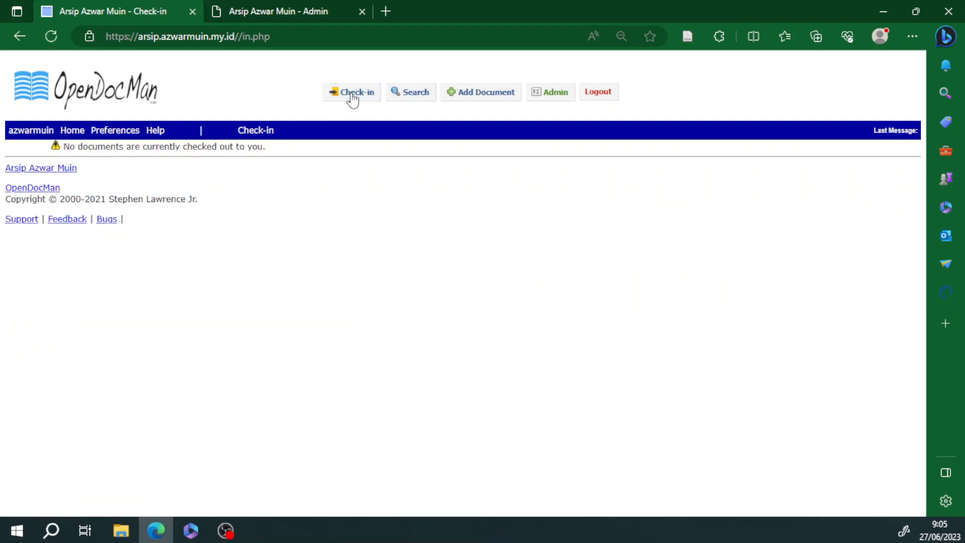
left_click(72, 131)
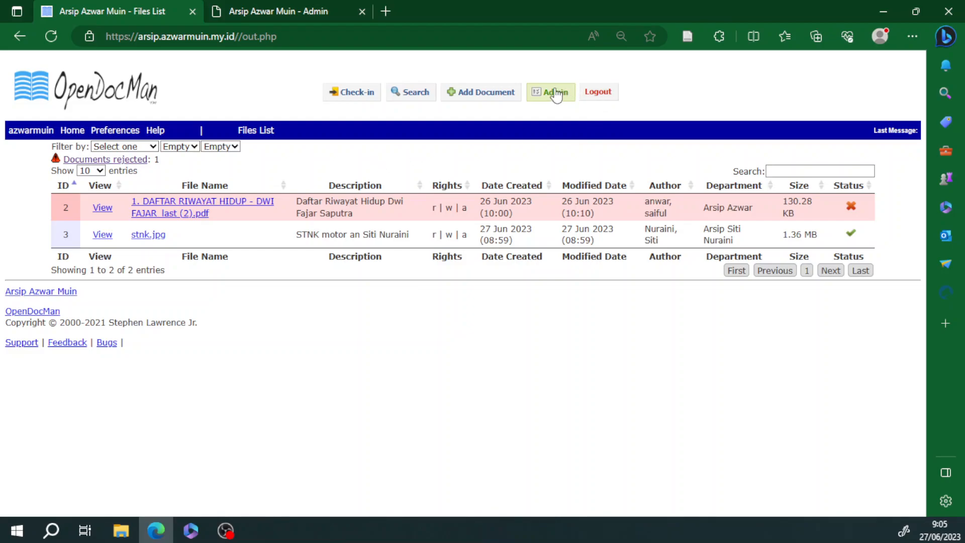
Step: From the Admin page, download the File List Export report as file_report_20230627.csv
left_click(542, 98)
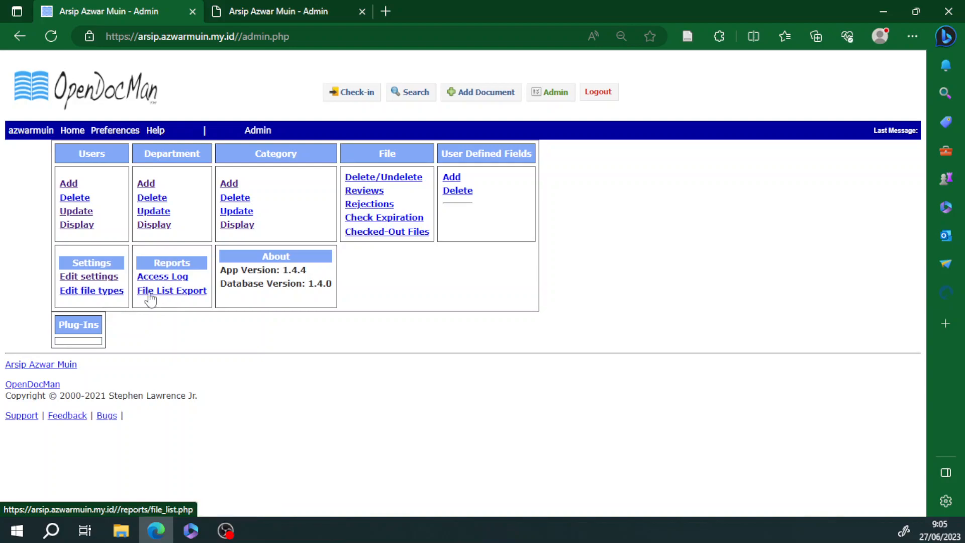
left_click(171, 295)
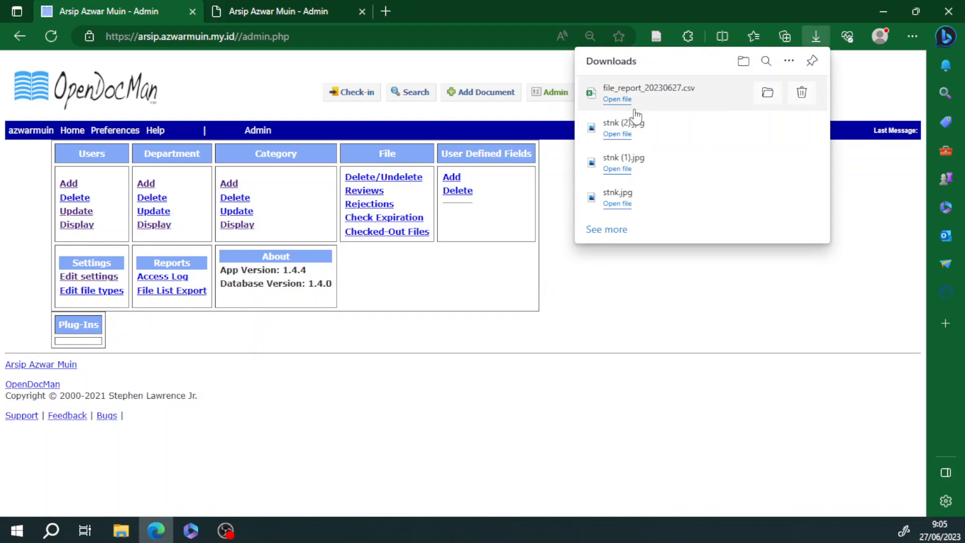
Step: Open file_report_20230627.csv in Excel, autofit column A, then close it without saving
left_click(624, 100)
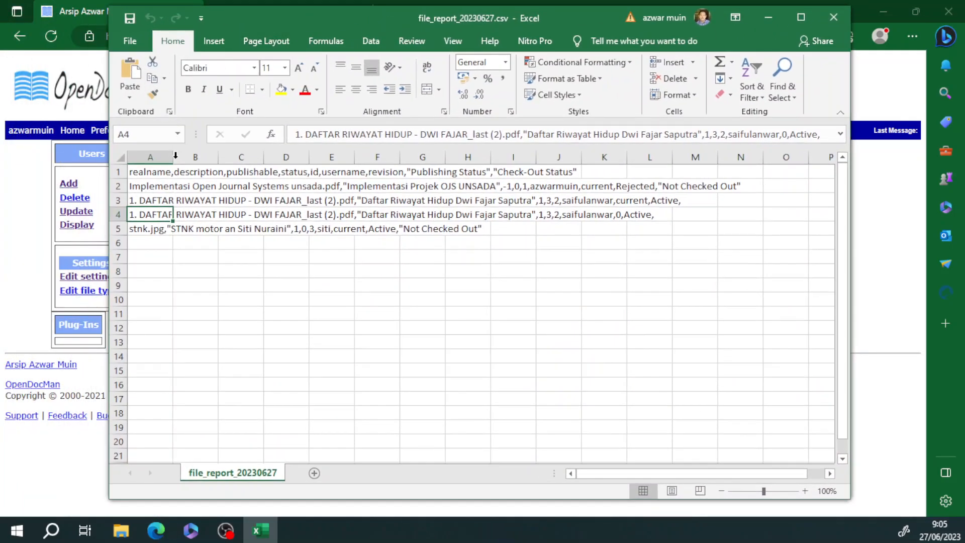
double_click(174, 157)
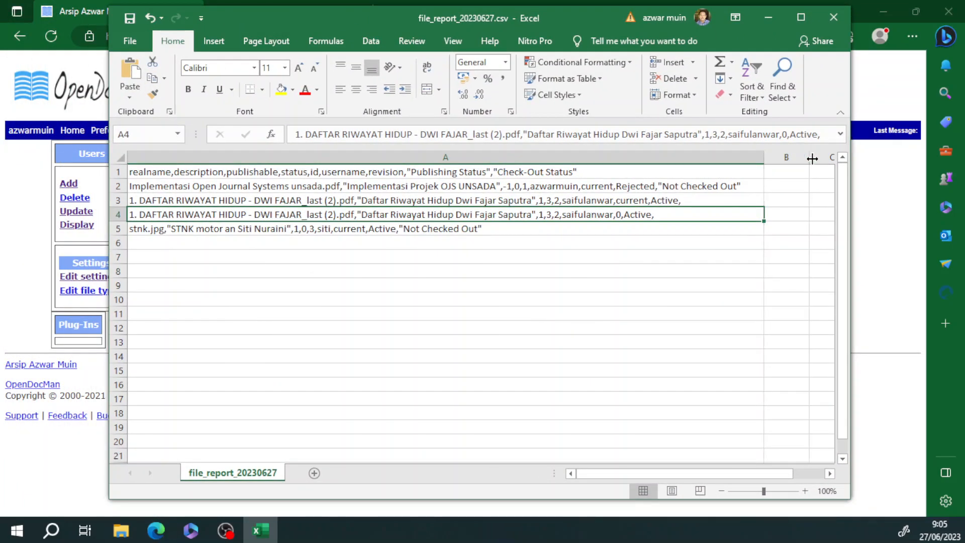
left_click_drag(588, 477, 673, 474)
left_click(497, 230)
left_click(515, 214)
left_click(520, 200)
left_click(524, 182)
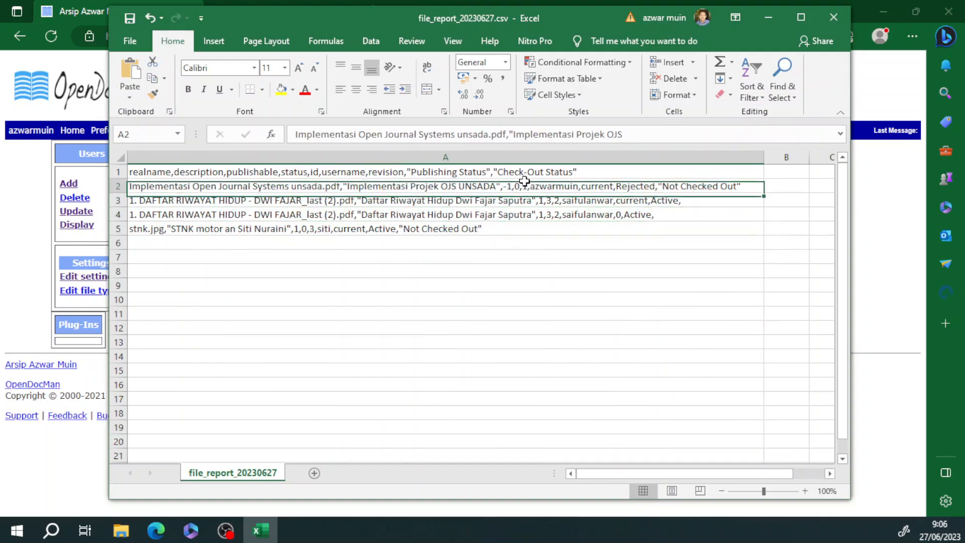
left_click(837, 16)
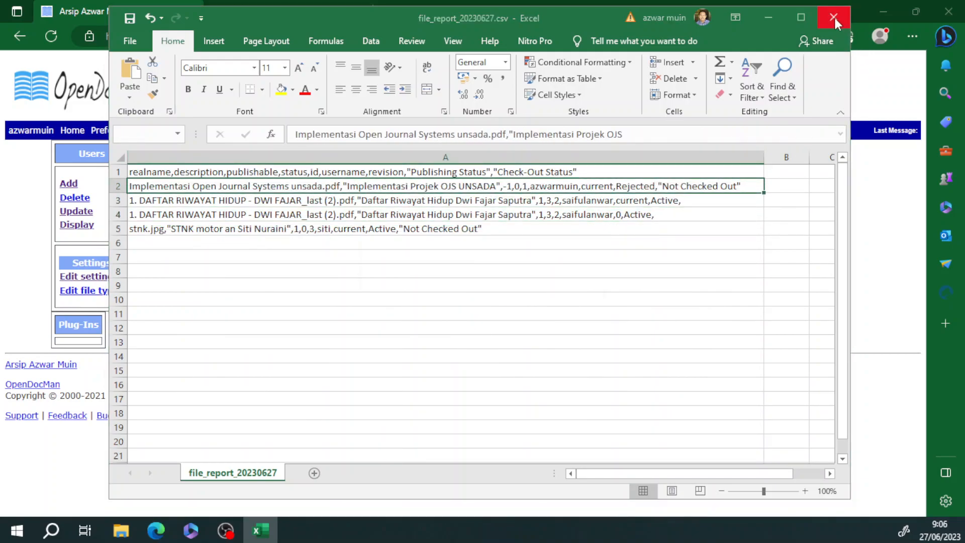
left_click(480, 283)
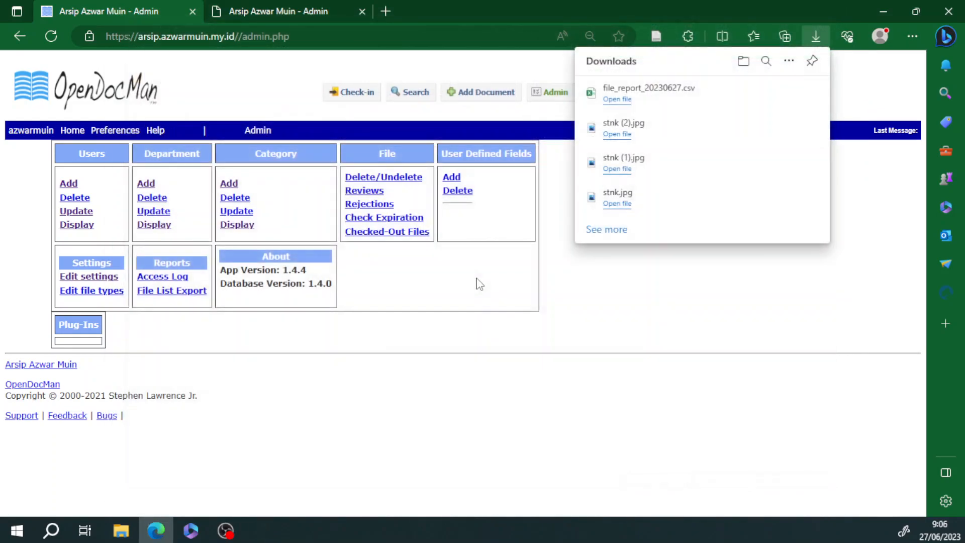
left_click(816, 31)
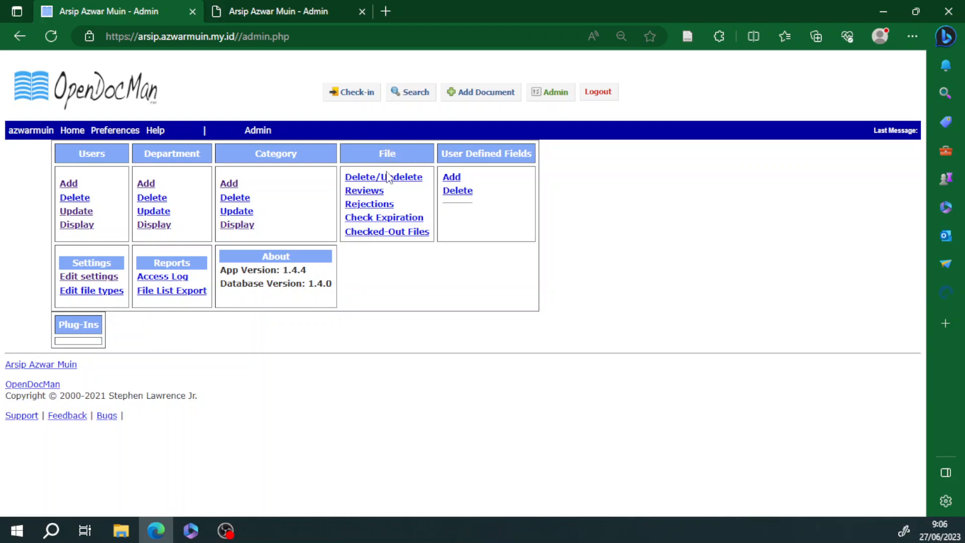
left_click(371, 193)
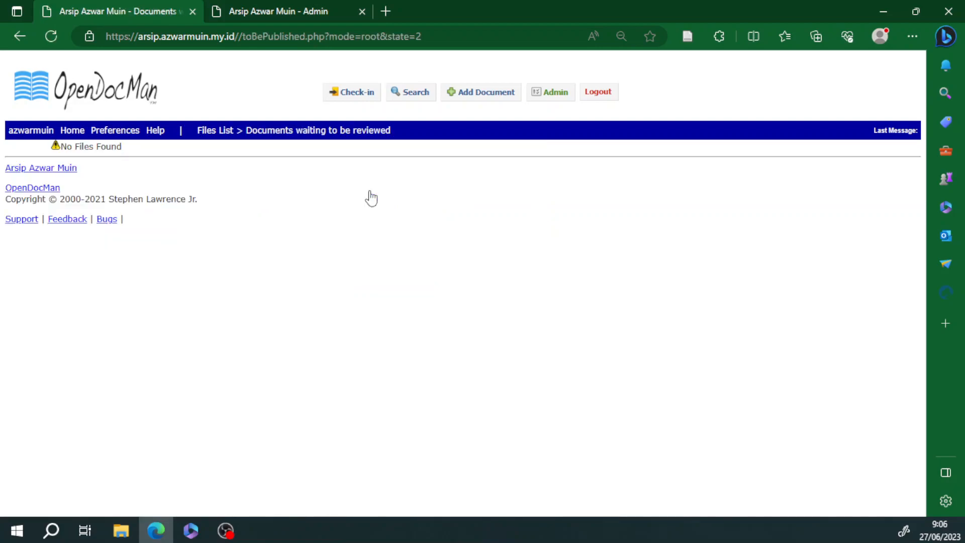
left_click(554, 98)
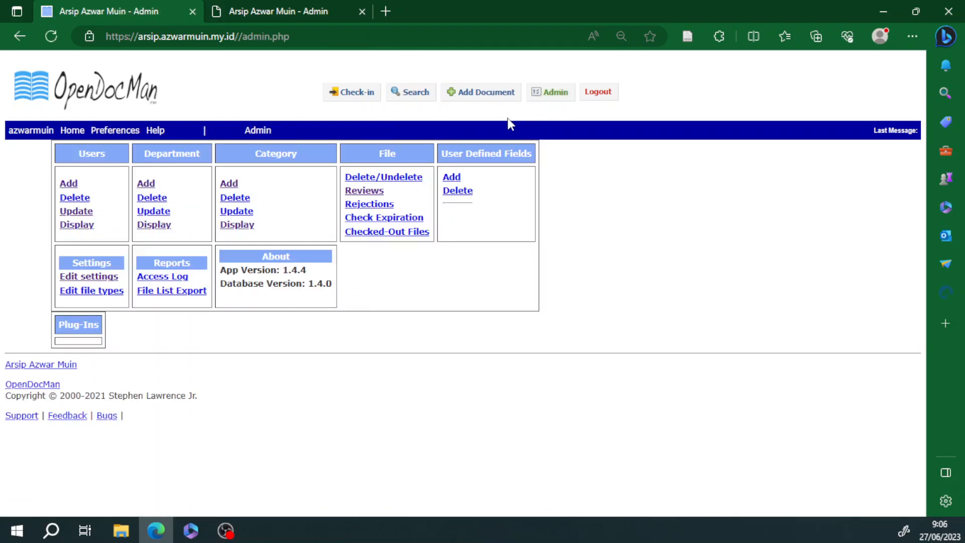
left_click(372, 204)
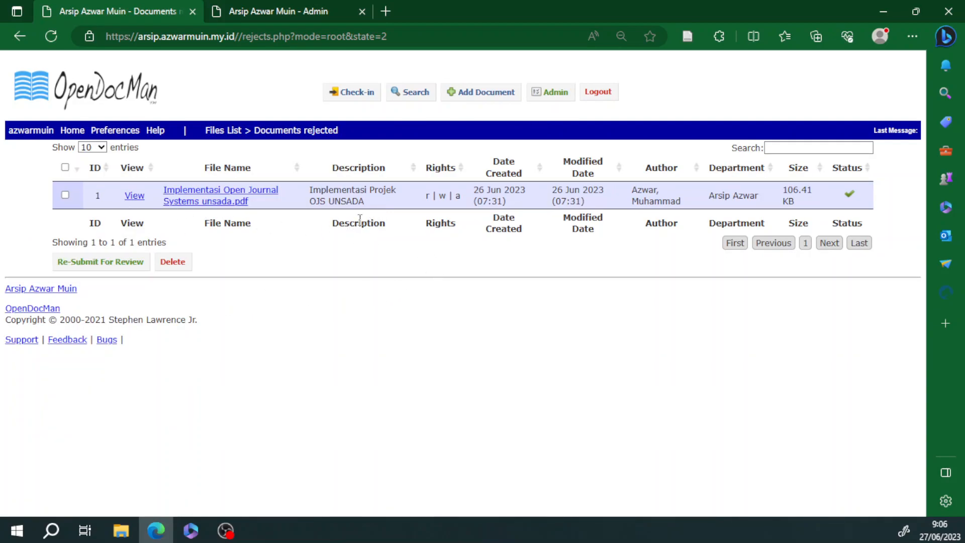
left_click(554, 92)
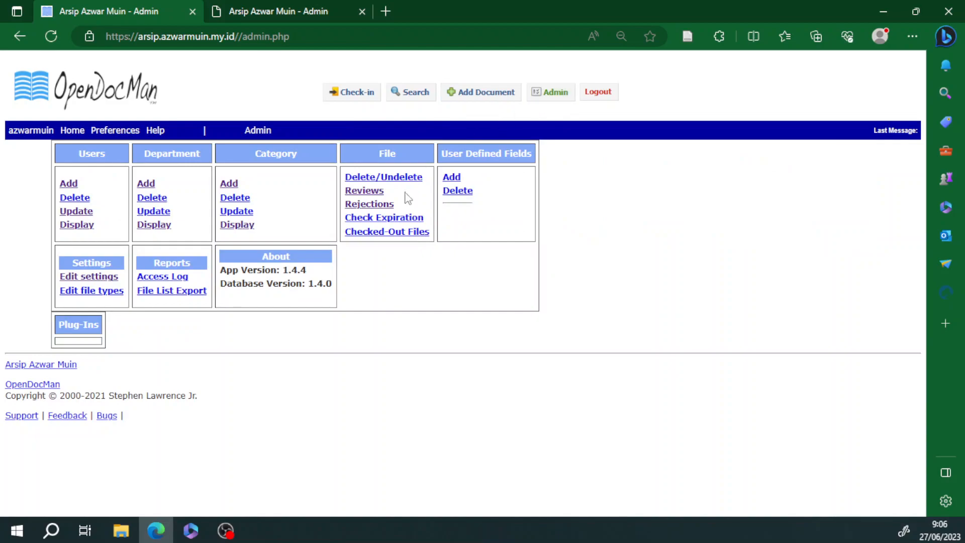
left_click(393, 221)
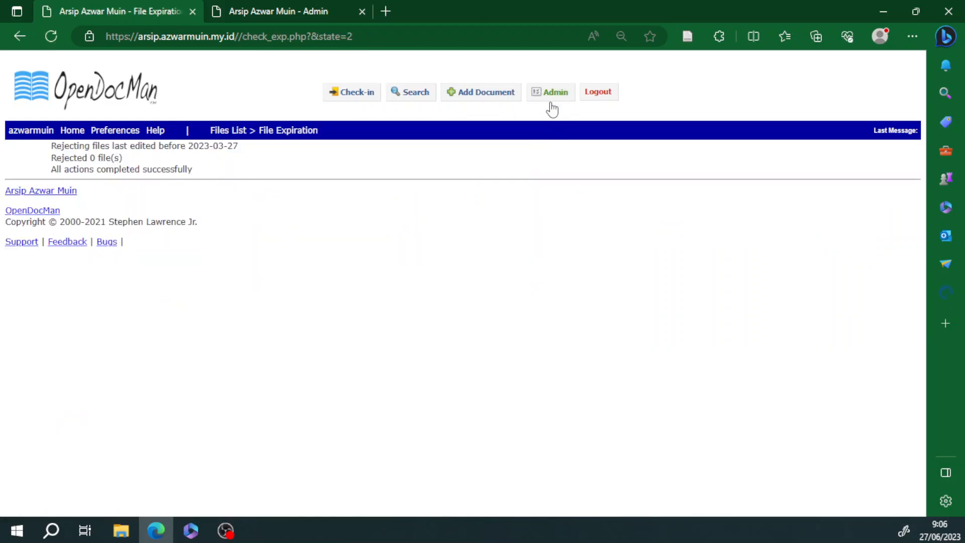
left_click(555, 99)
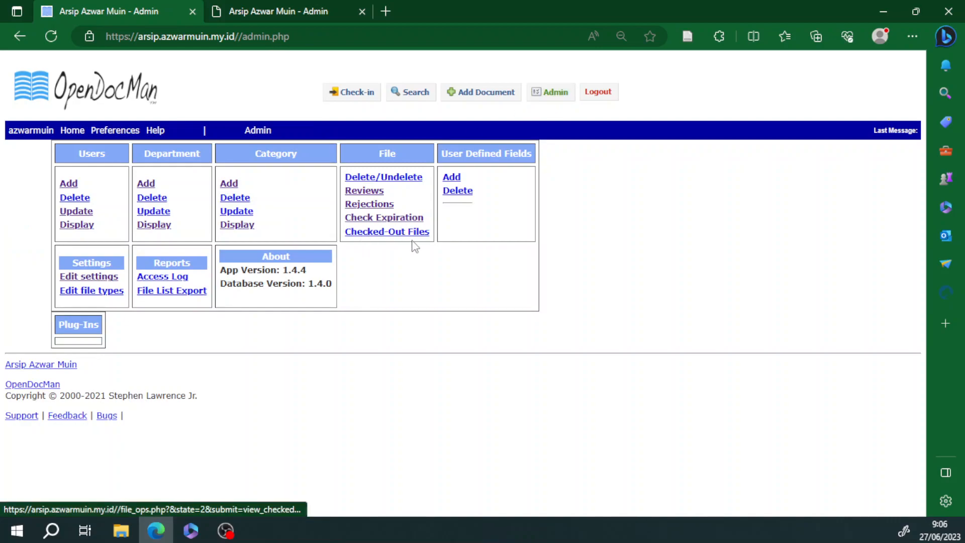
left_click(383, 234)
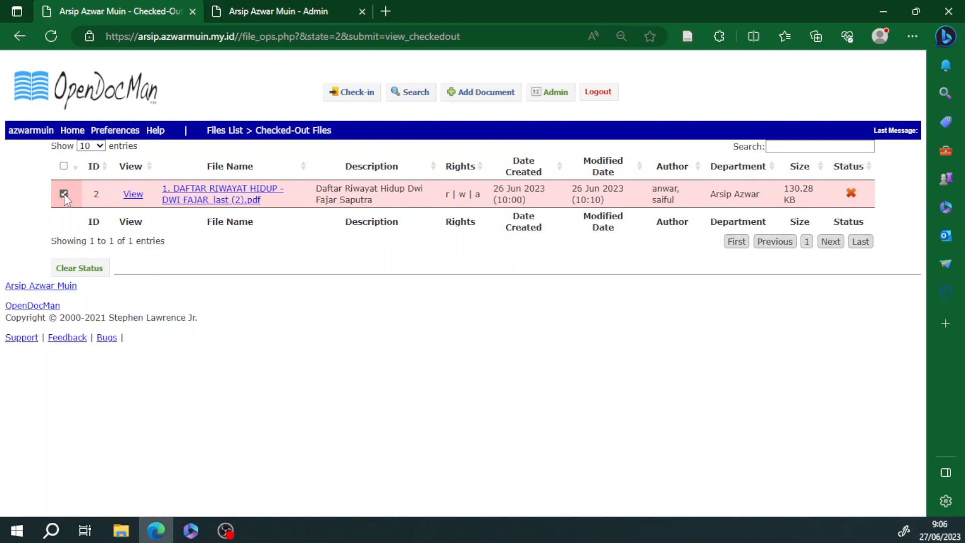
left_click(216, 196)
left_click(431, 294)
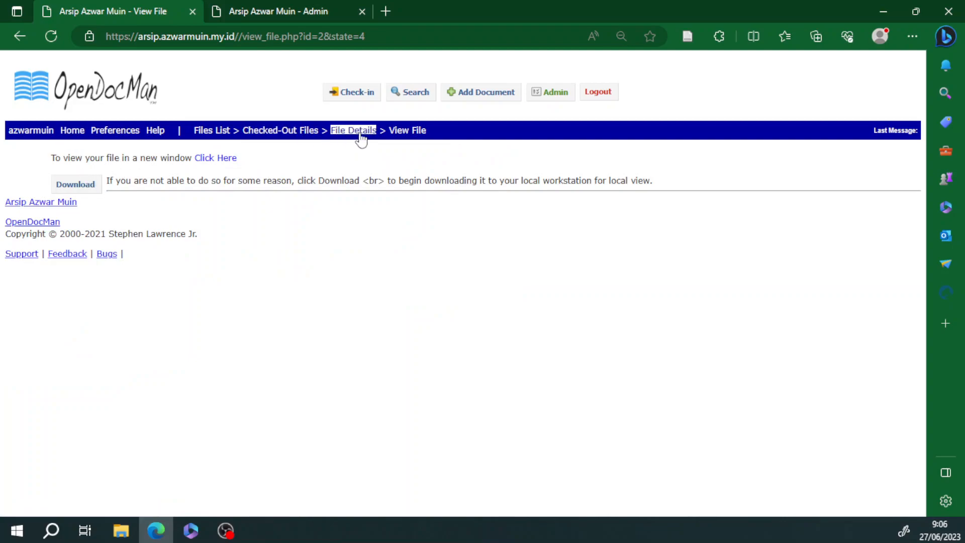
left_click(564, 94)
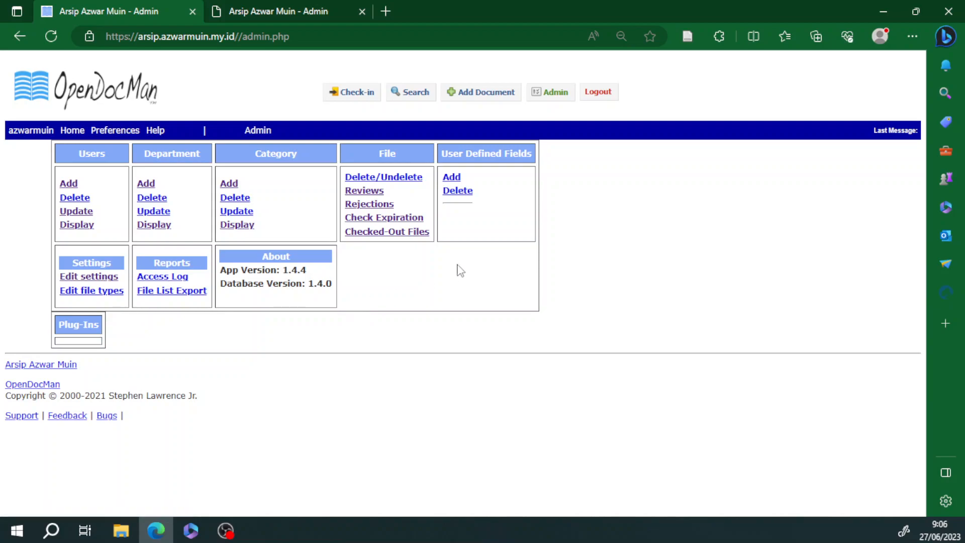
Step: Check stnk.jpg is active in the Files List, then log out of OpenDocMan
left_click(105, 94)
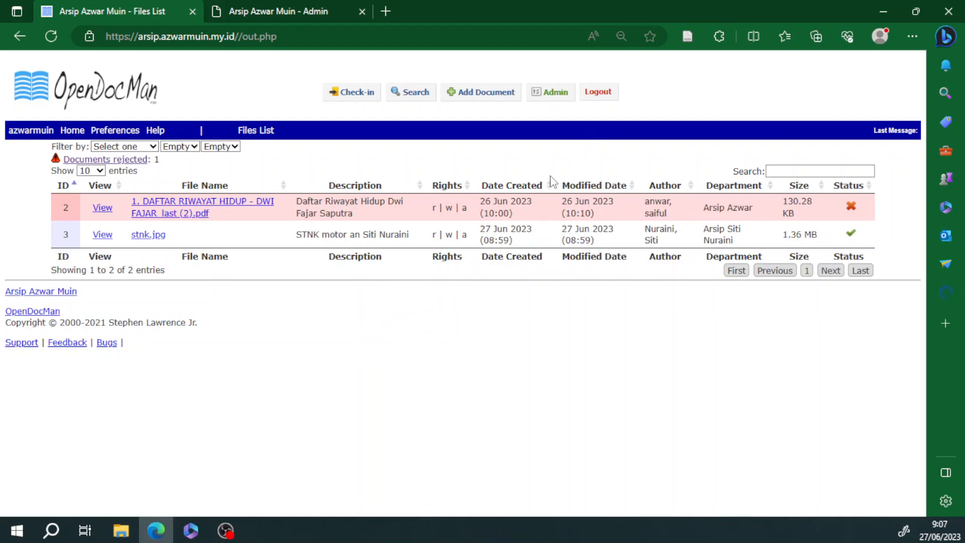
left_click(601, 93)
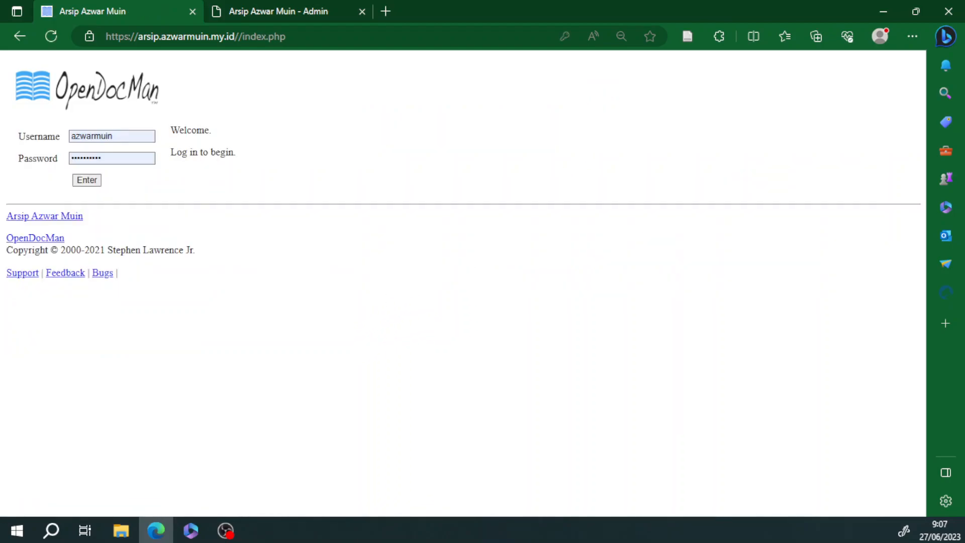